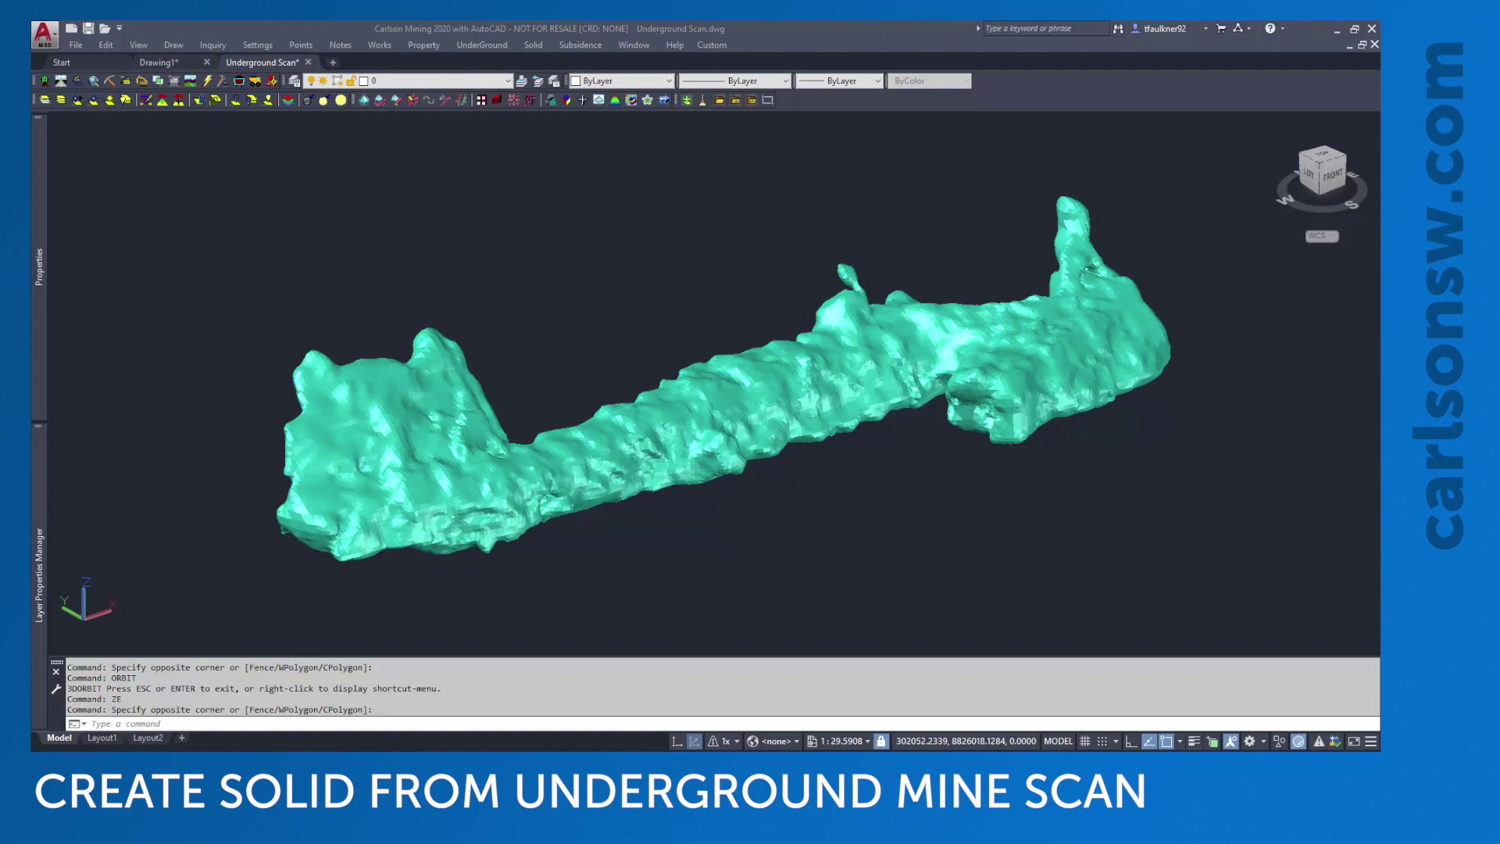
Step: Orbit the mine scan model with the ORBIT command to inspect it from another angle
click(367, 725)
text(orbit)
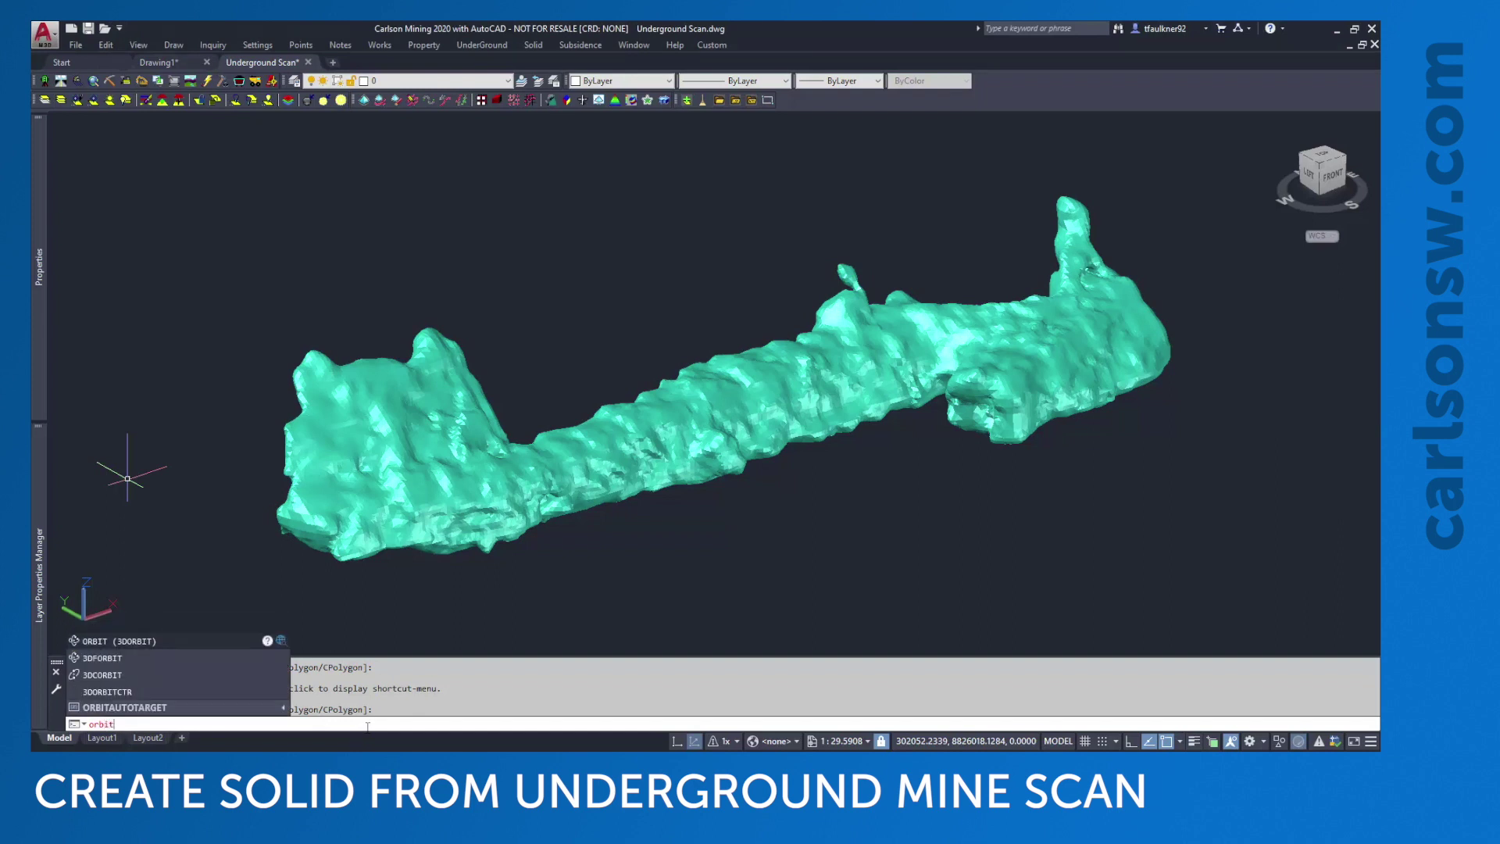
key(Return)
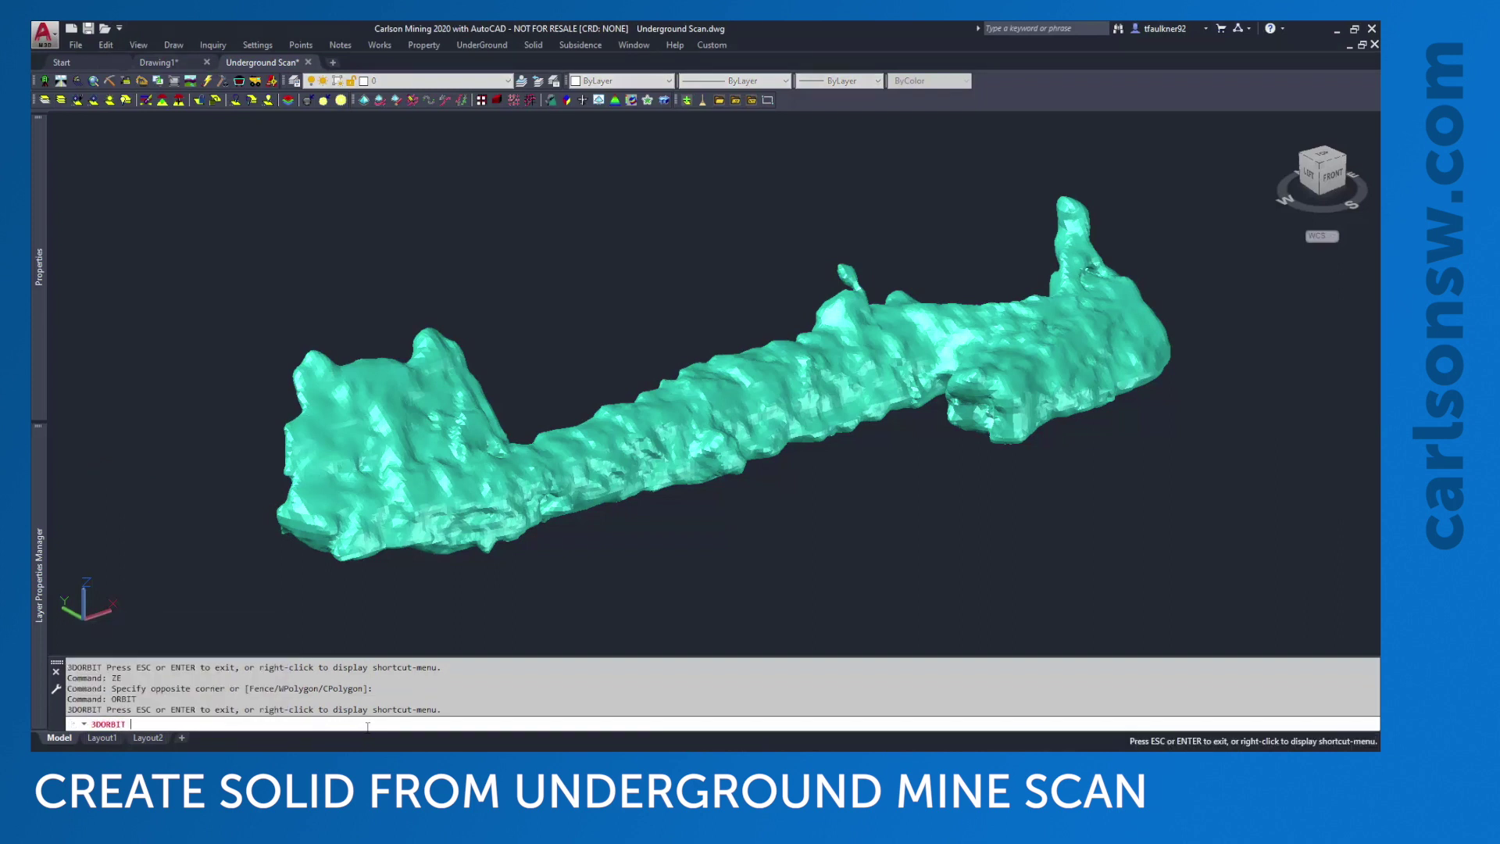
mouse_move(629, 417)
mouse_down()
mouse_move(653, 397)
mouse_move(750, 402)
mouse_move(666, 400)
mouse_move(606, 375)
mouse_move(446, 388)
mouse_move(646, 434)
mouse_up()
key(Escape)
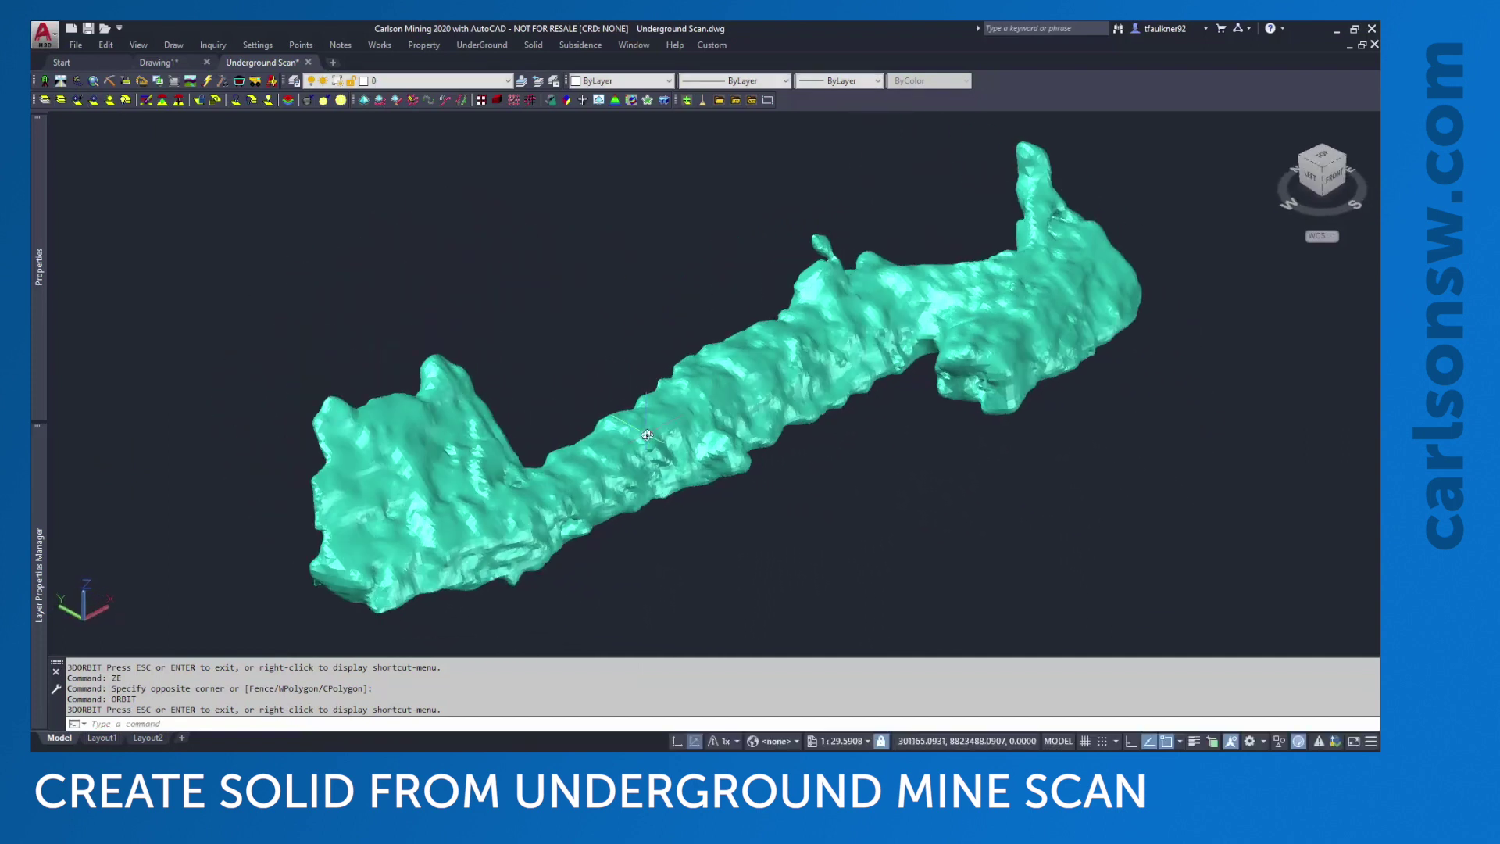
Step: Erase all objects in the drawing, removing the mine scan
text(e)
key(Return)
text(all)
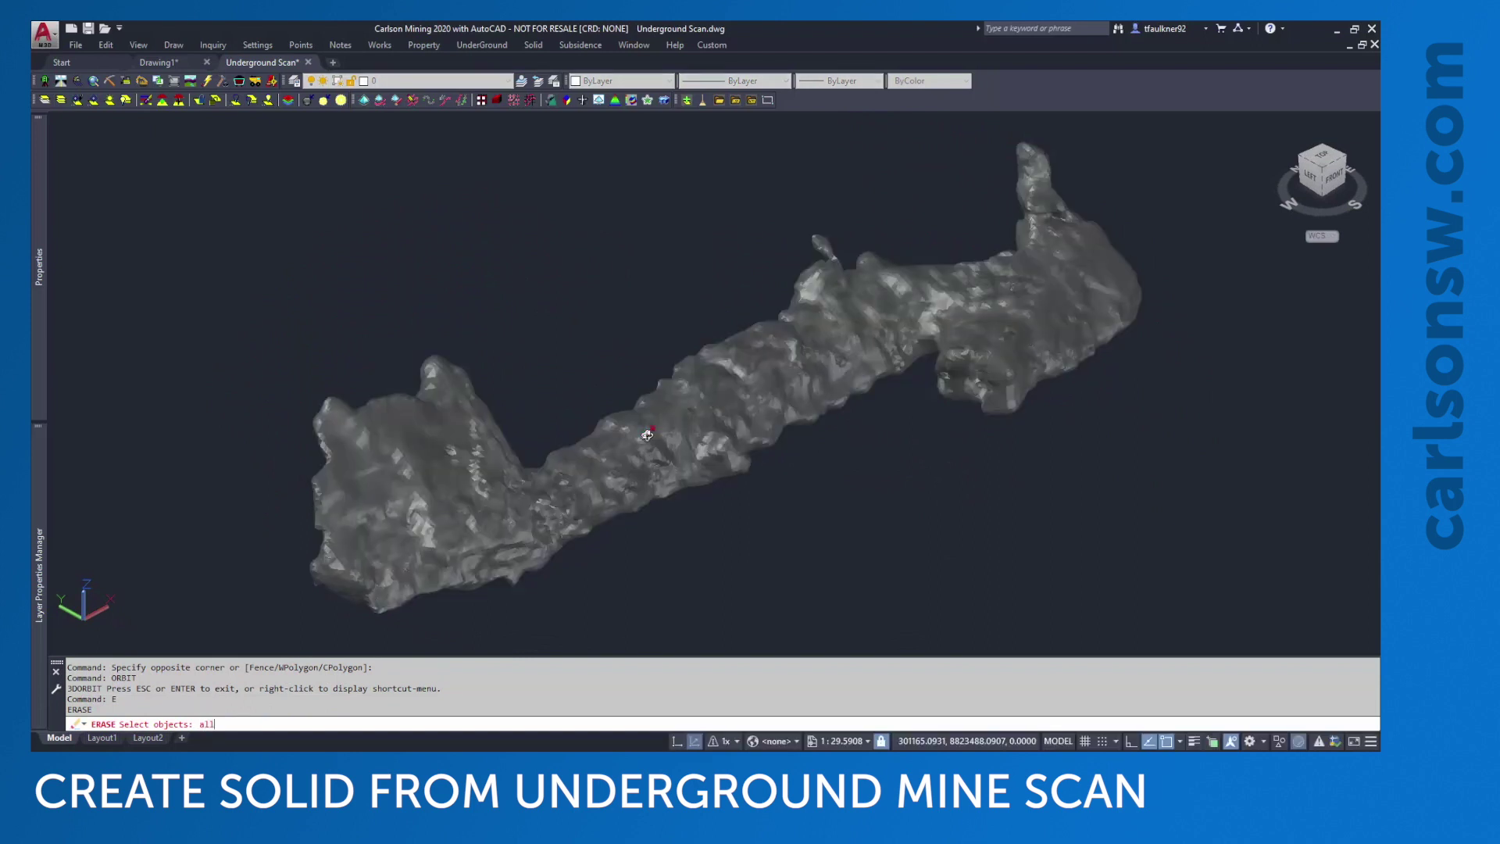
key(Return)
key(Return)
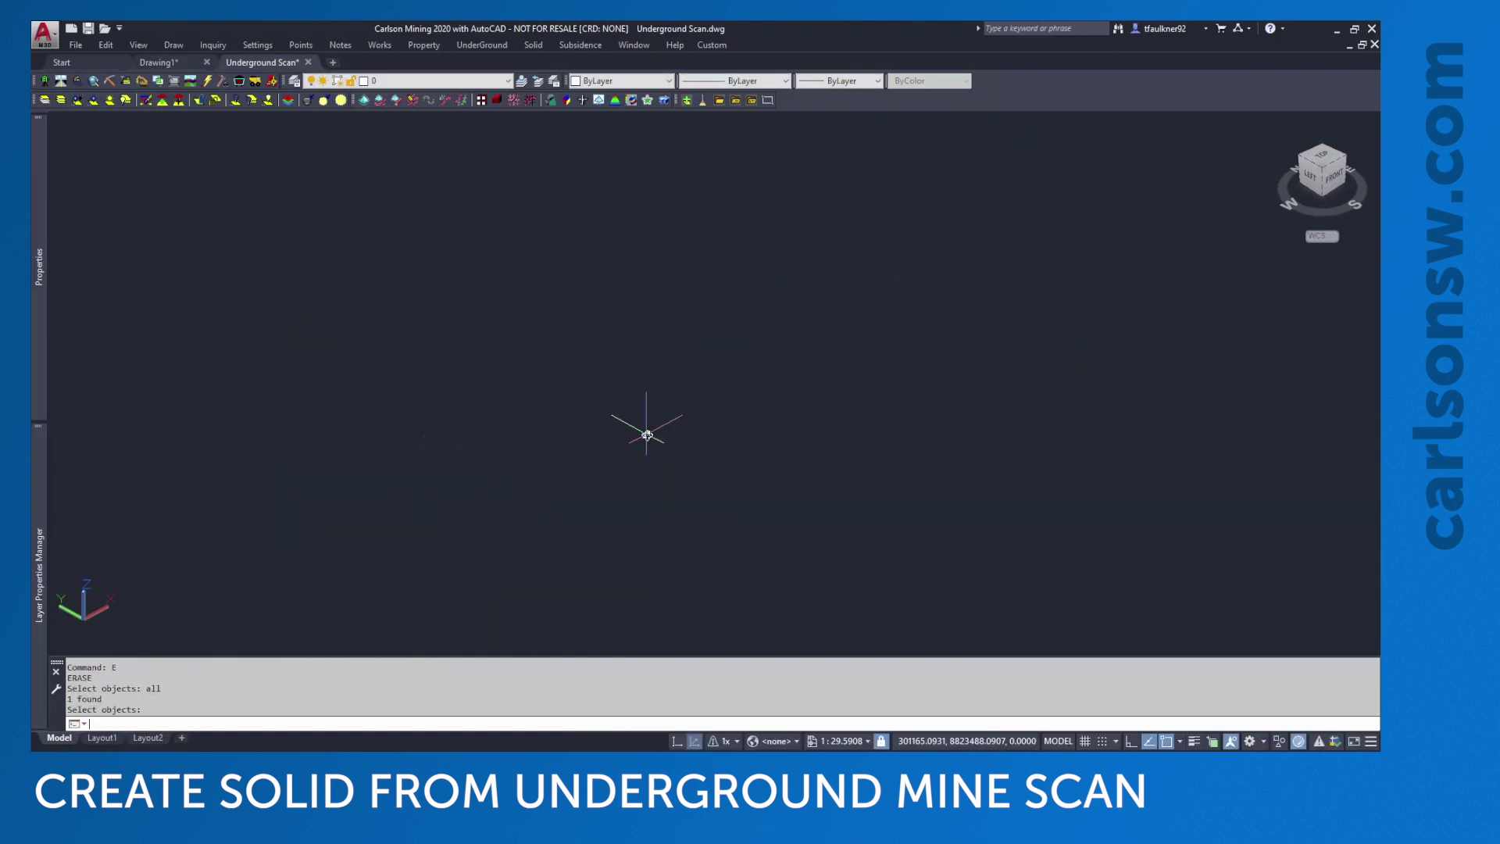
Step: Return to the top-down plan view and launch the PointCloud Advanced module
text(plan)
key(Return)
key(Return)
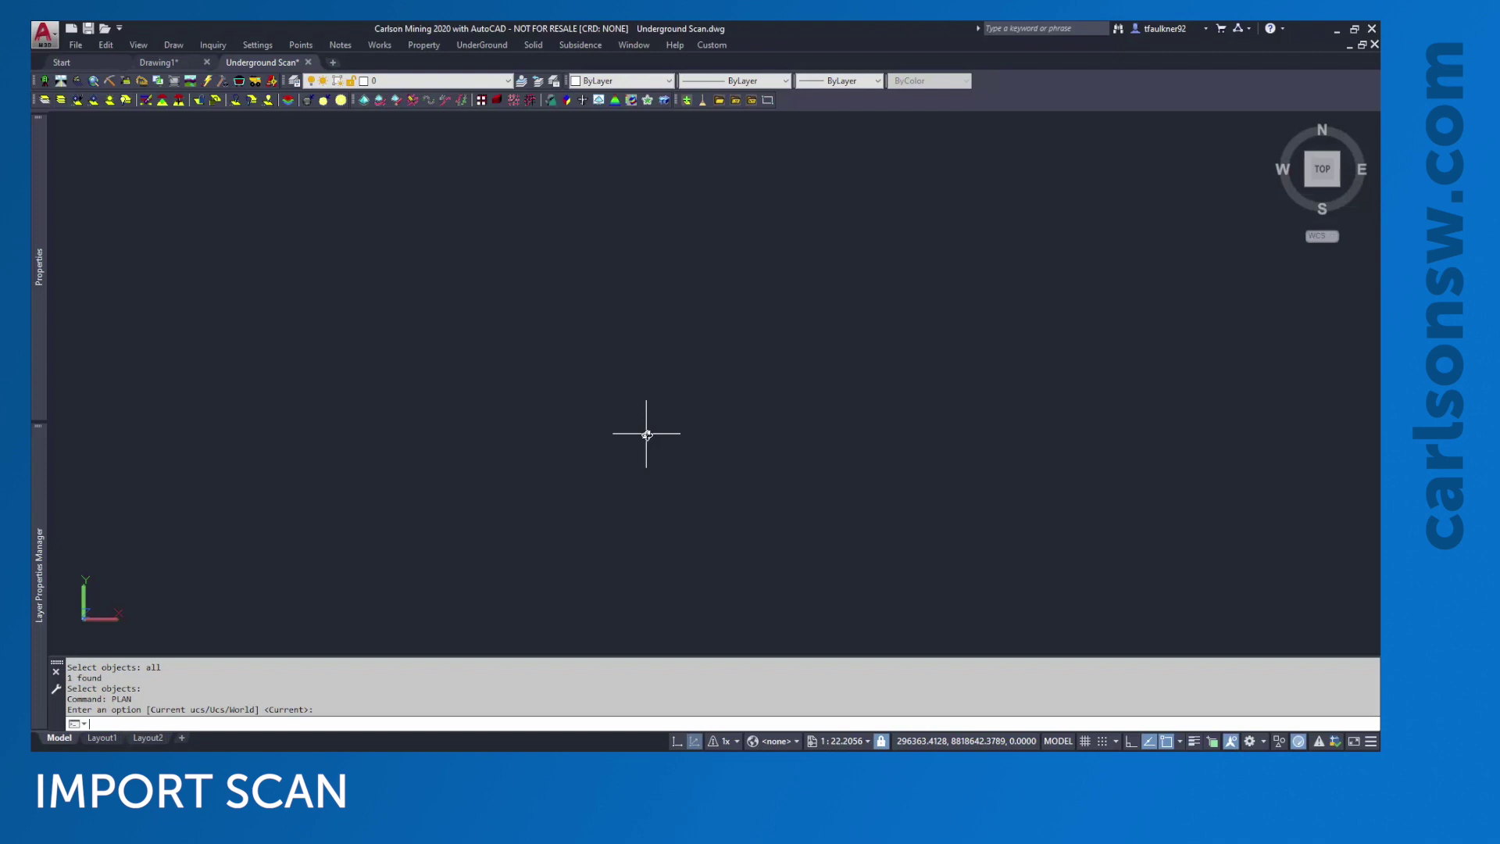
click(207, 81)
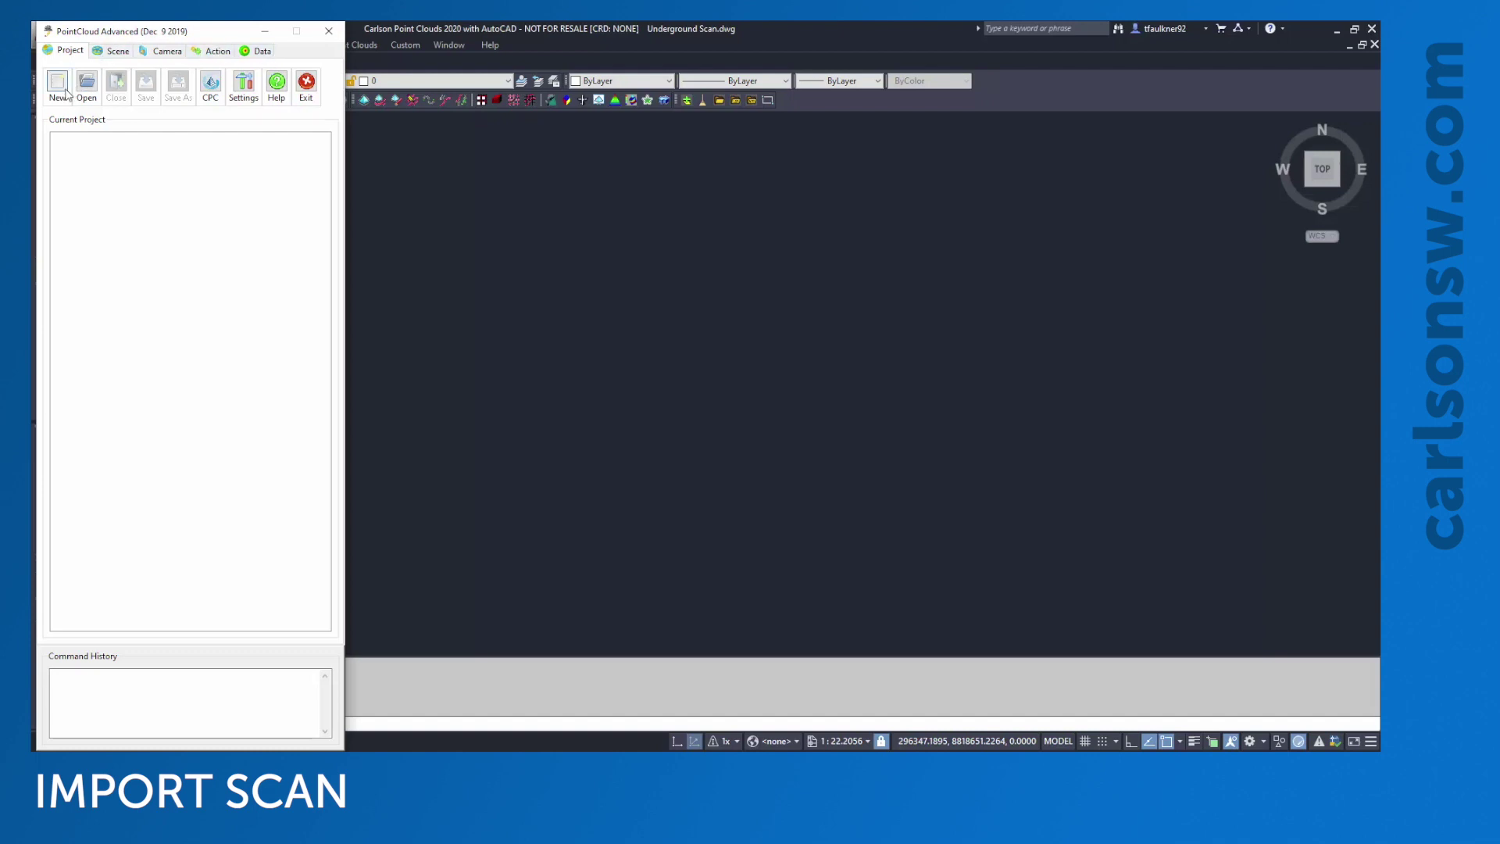
Step: Save a new project as 'Underground Scan', creating its PointCloud folder when prompted
click(62, 89)
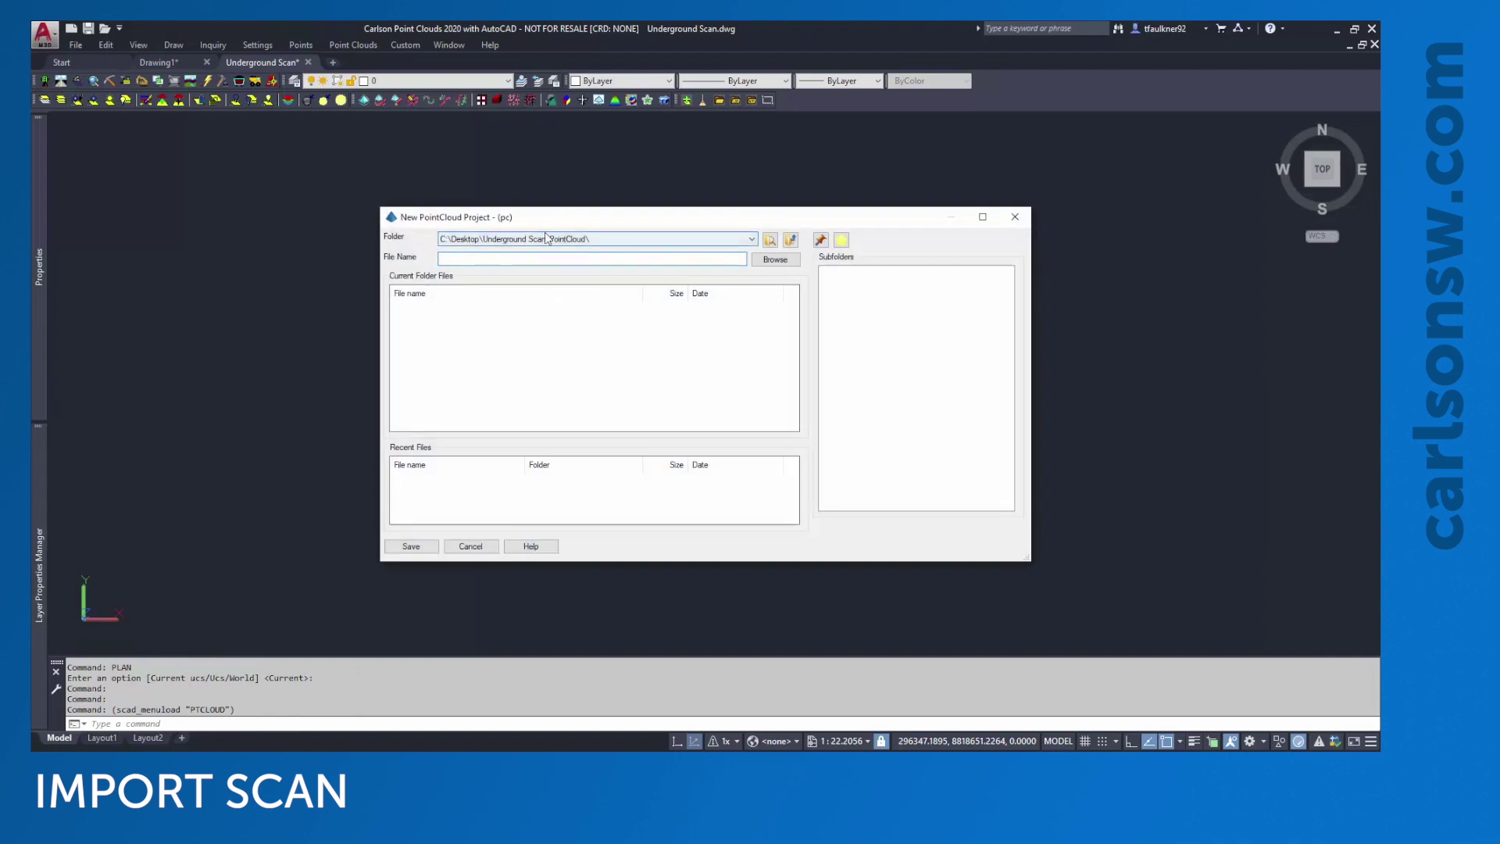
text(U)
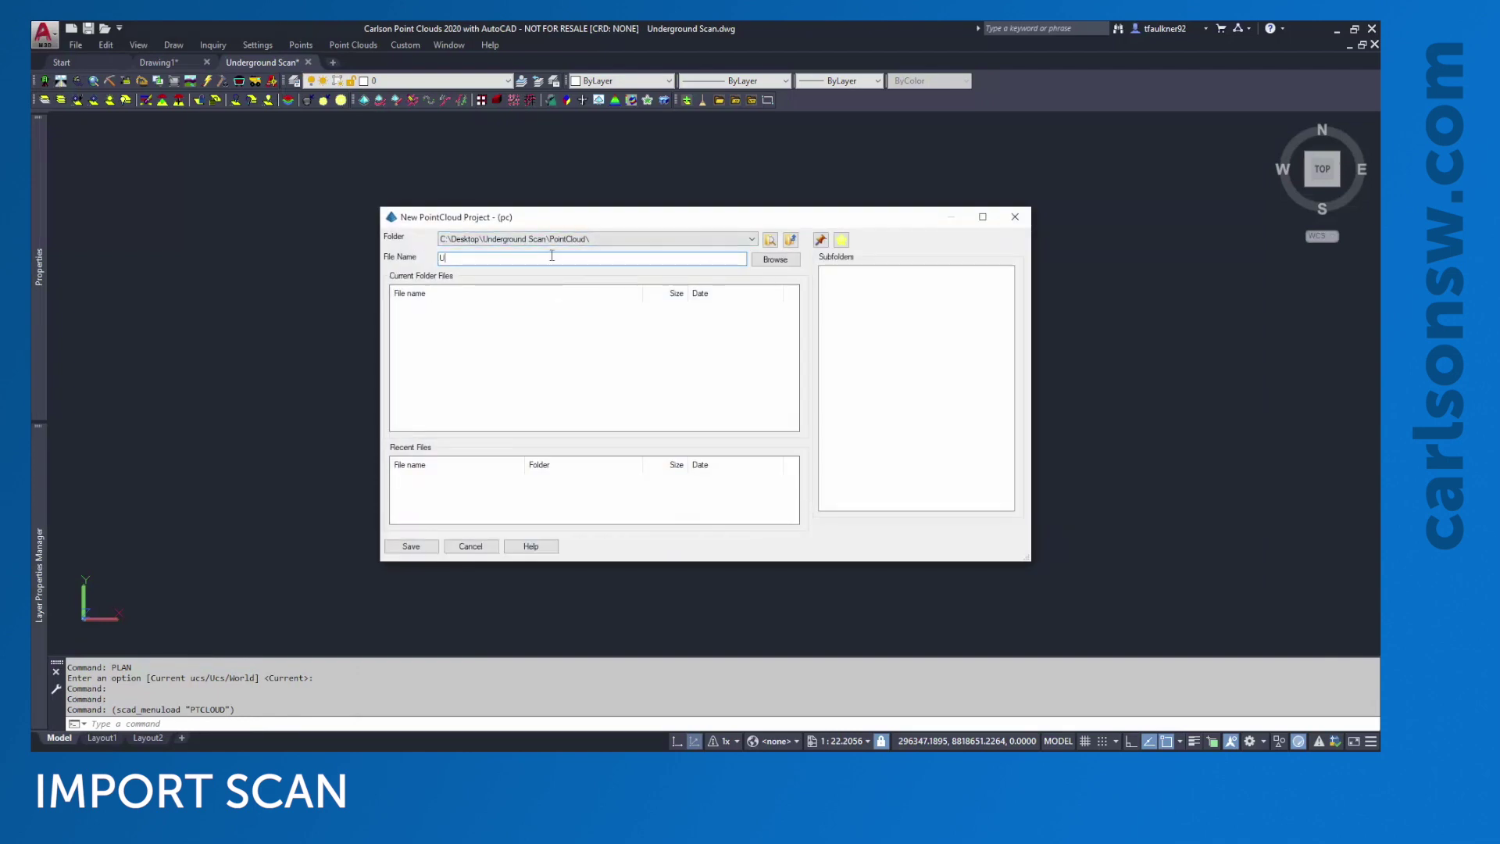
text(nderground Scan)
click(413, 548)
click(747, 424)
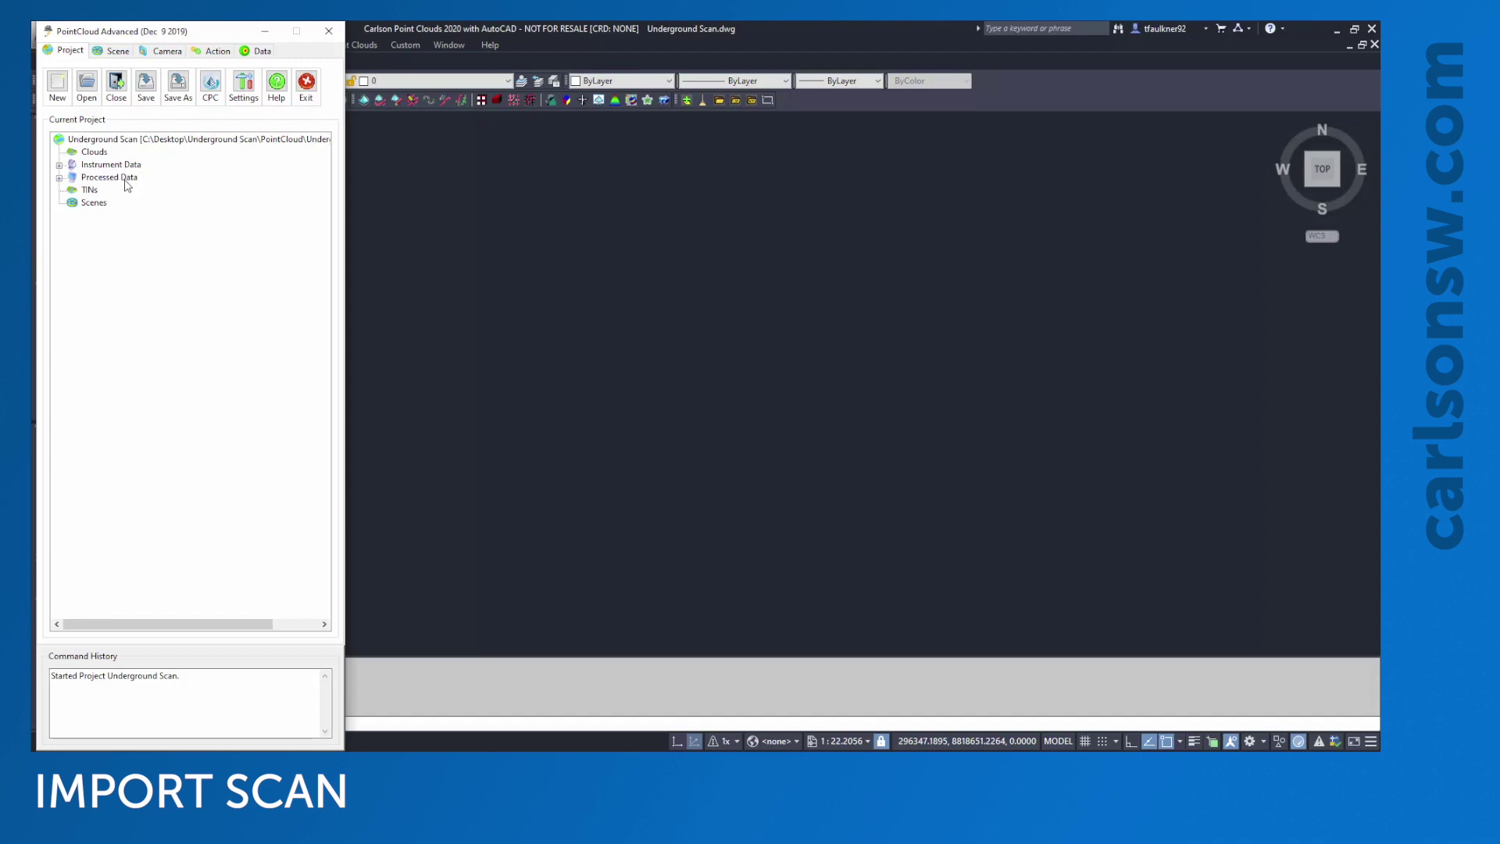
Step: Import Underground Scan.las as a LIDAR cloud, enabling resampling with a step of 5
right_click(98, 155)
click(88, 155)
right_click(88, 155)
mouse_move(119, 163)
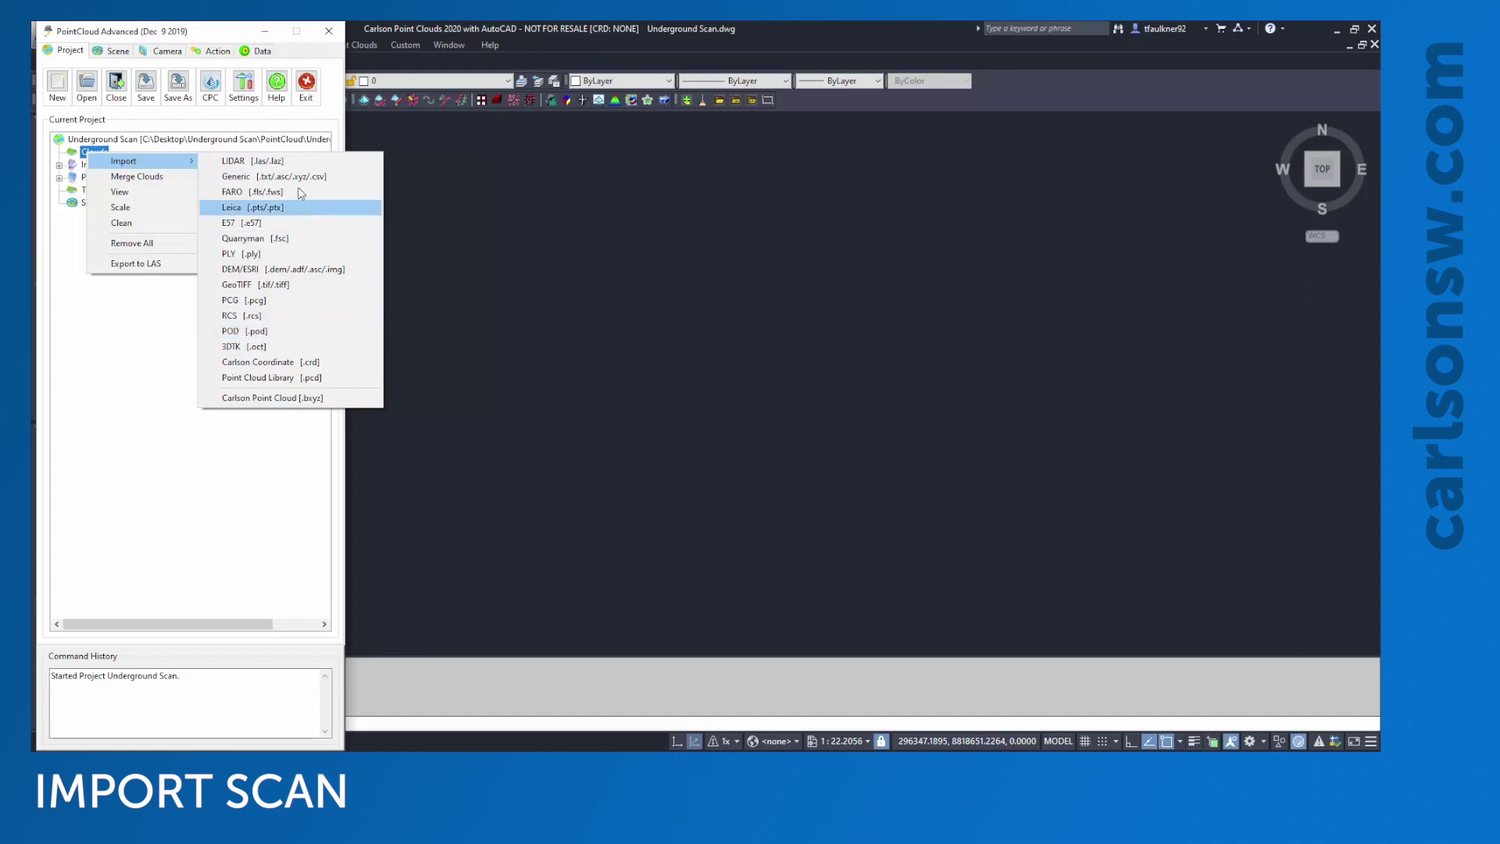
click(249, 161)
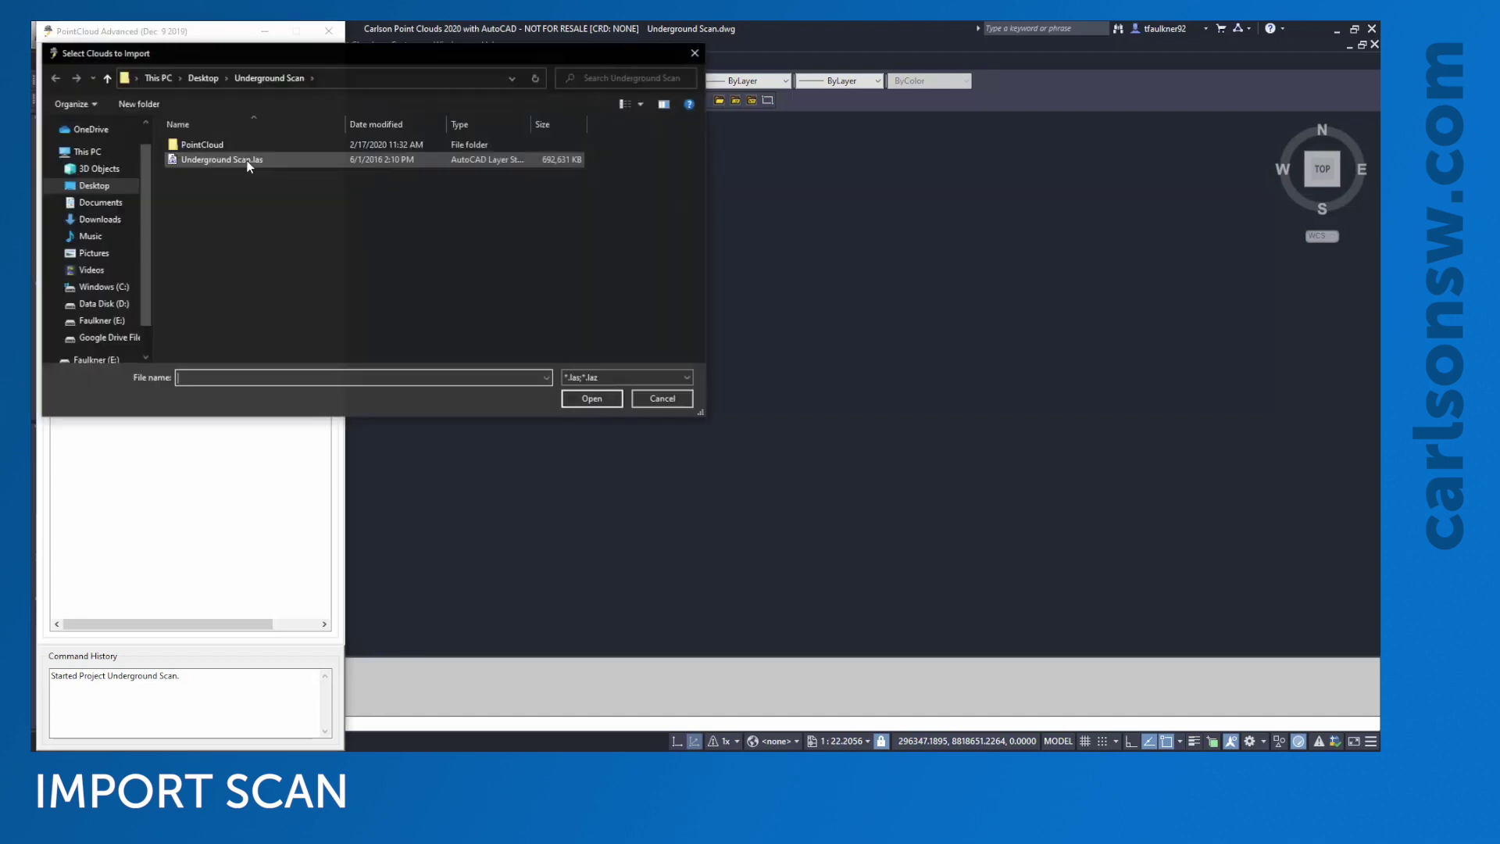
click(249, 161)
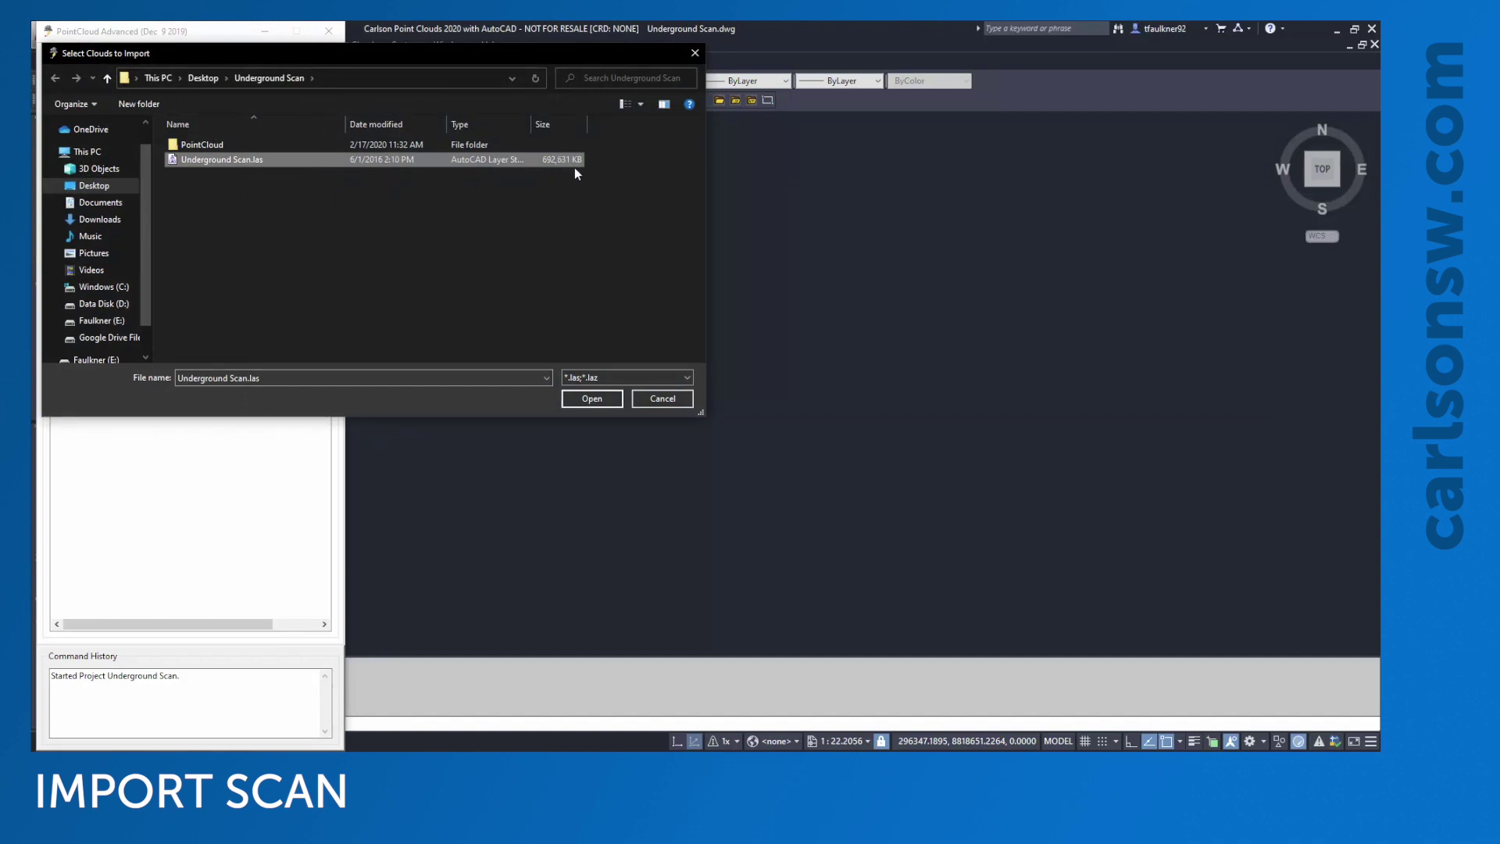
click(591, 400)
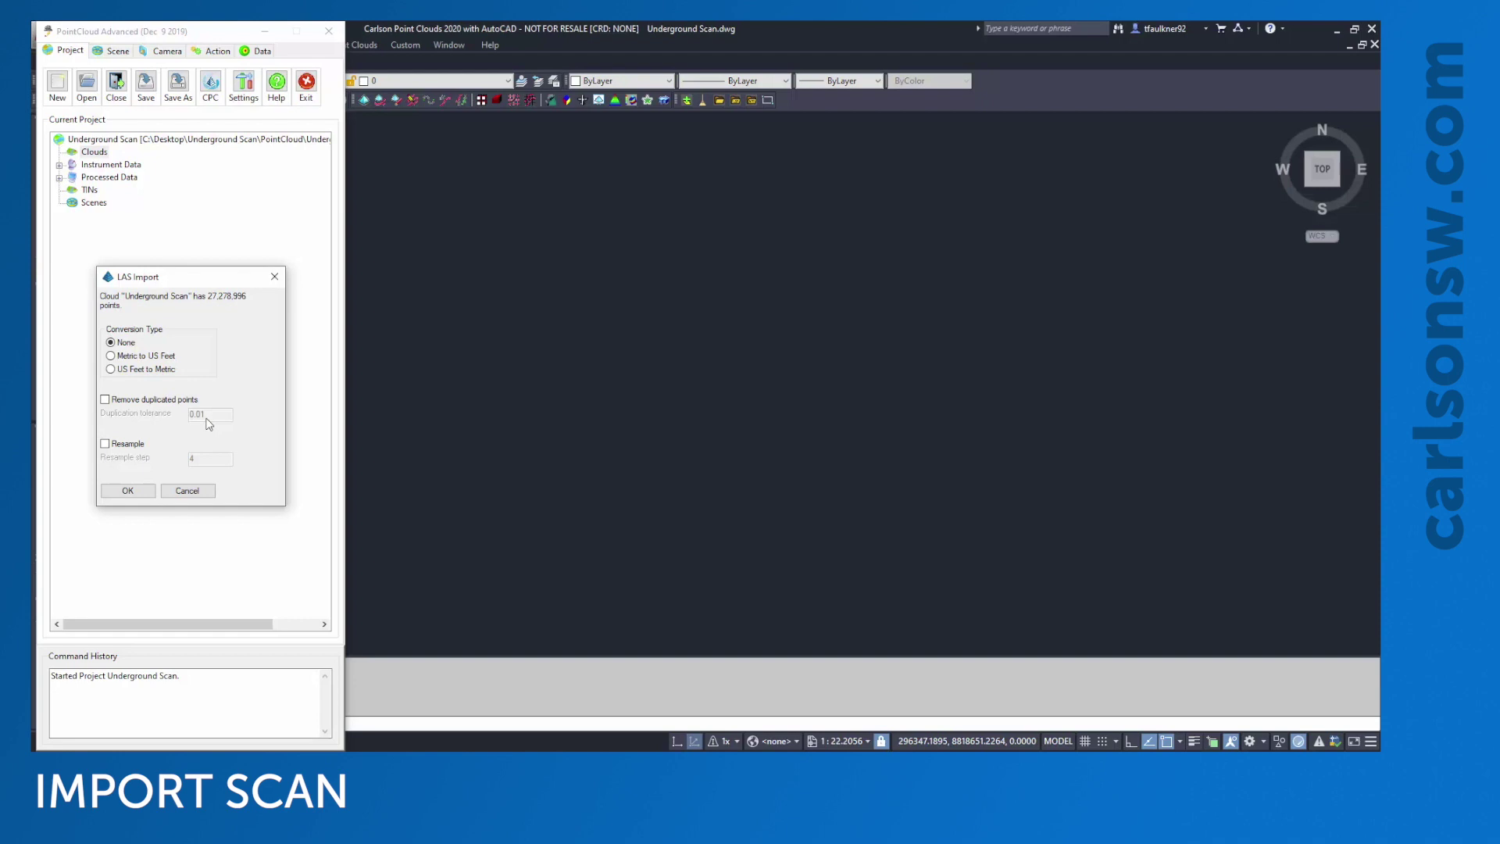
click(105, 443)
click(192, 458)
Step: Run the import and check the Underground Scan cloud's properties showing 5,455,800 points
click(142, 492)
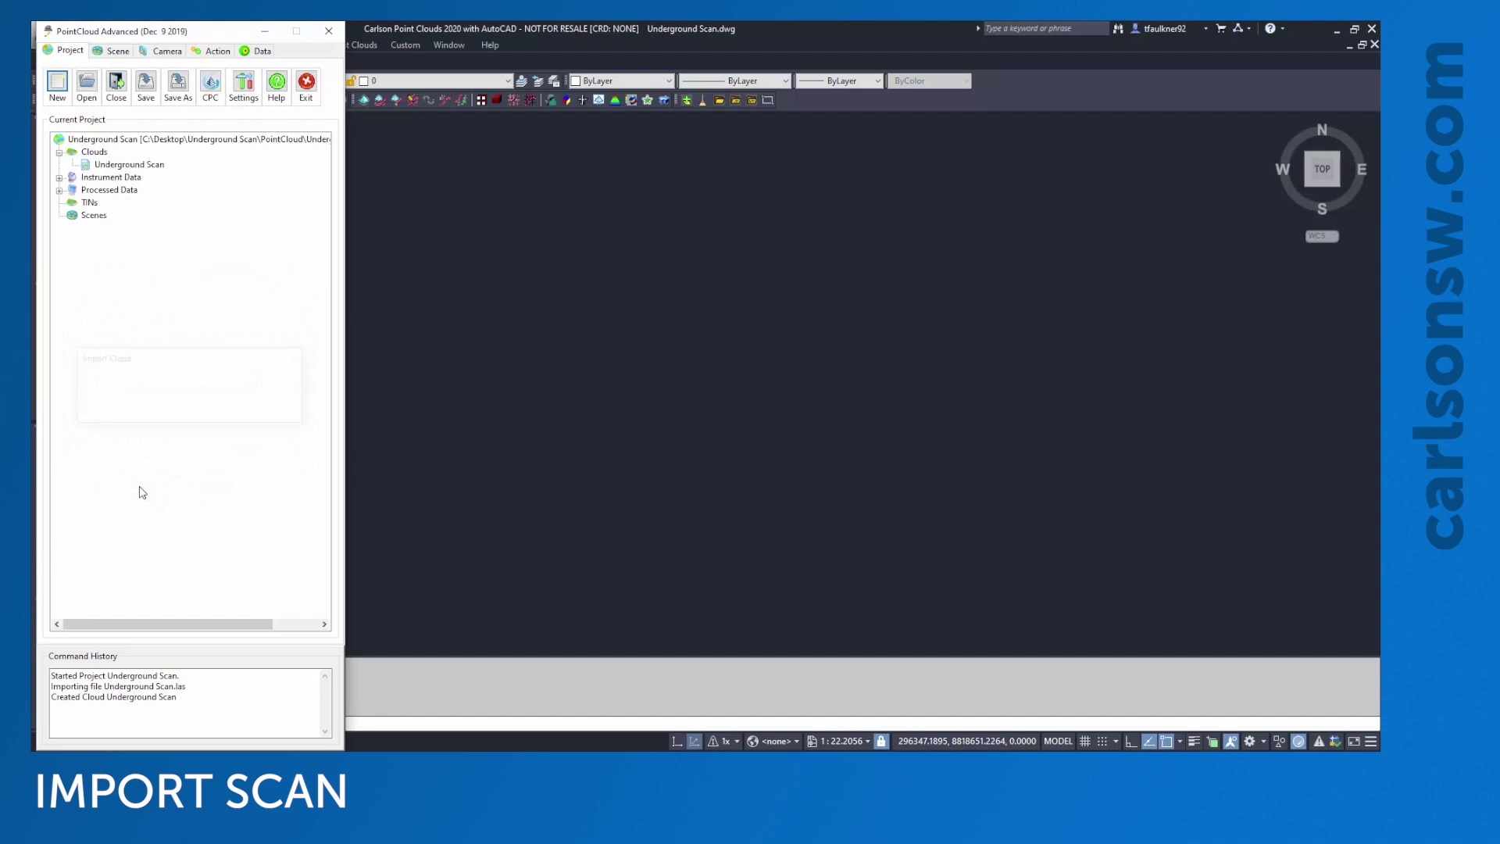
click(114, 166)
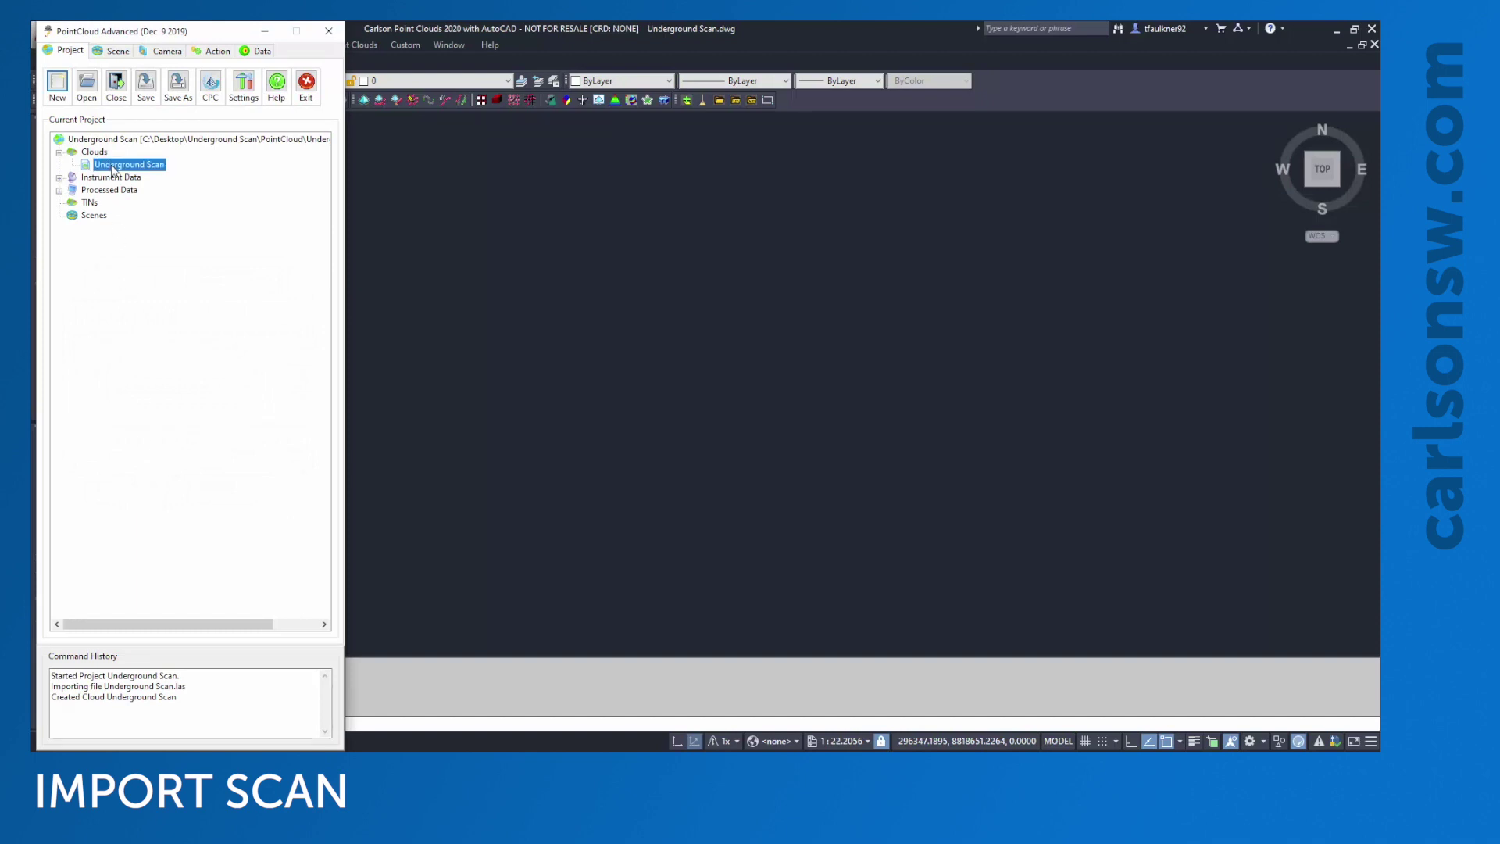
right_click(114, 166)
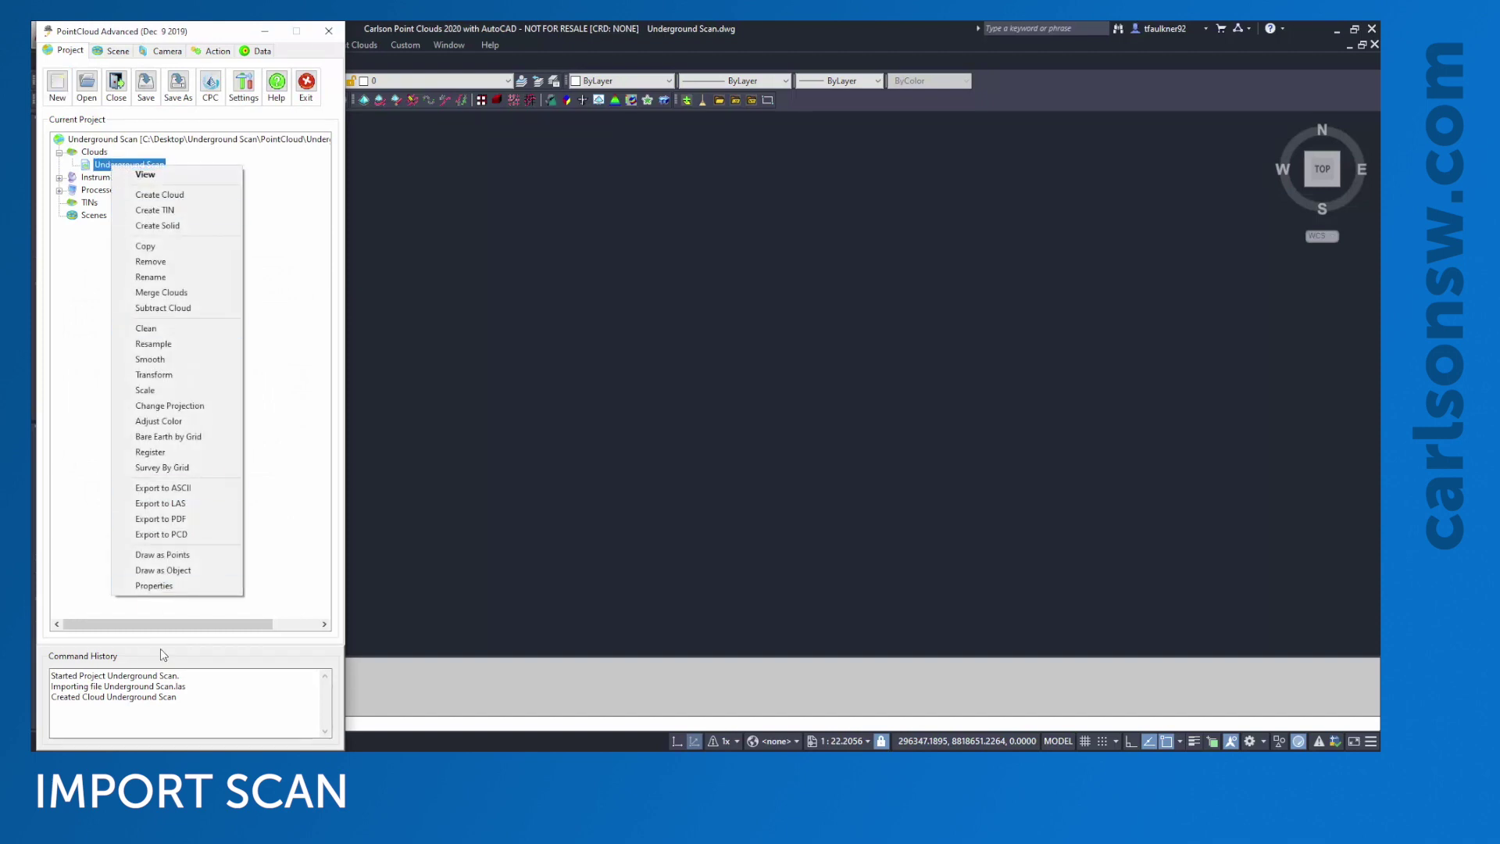
click(154, 586)
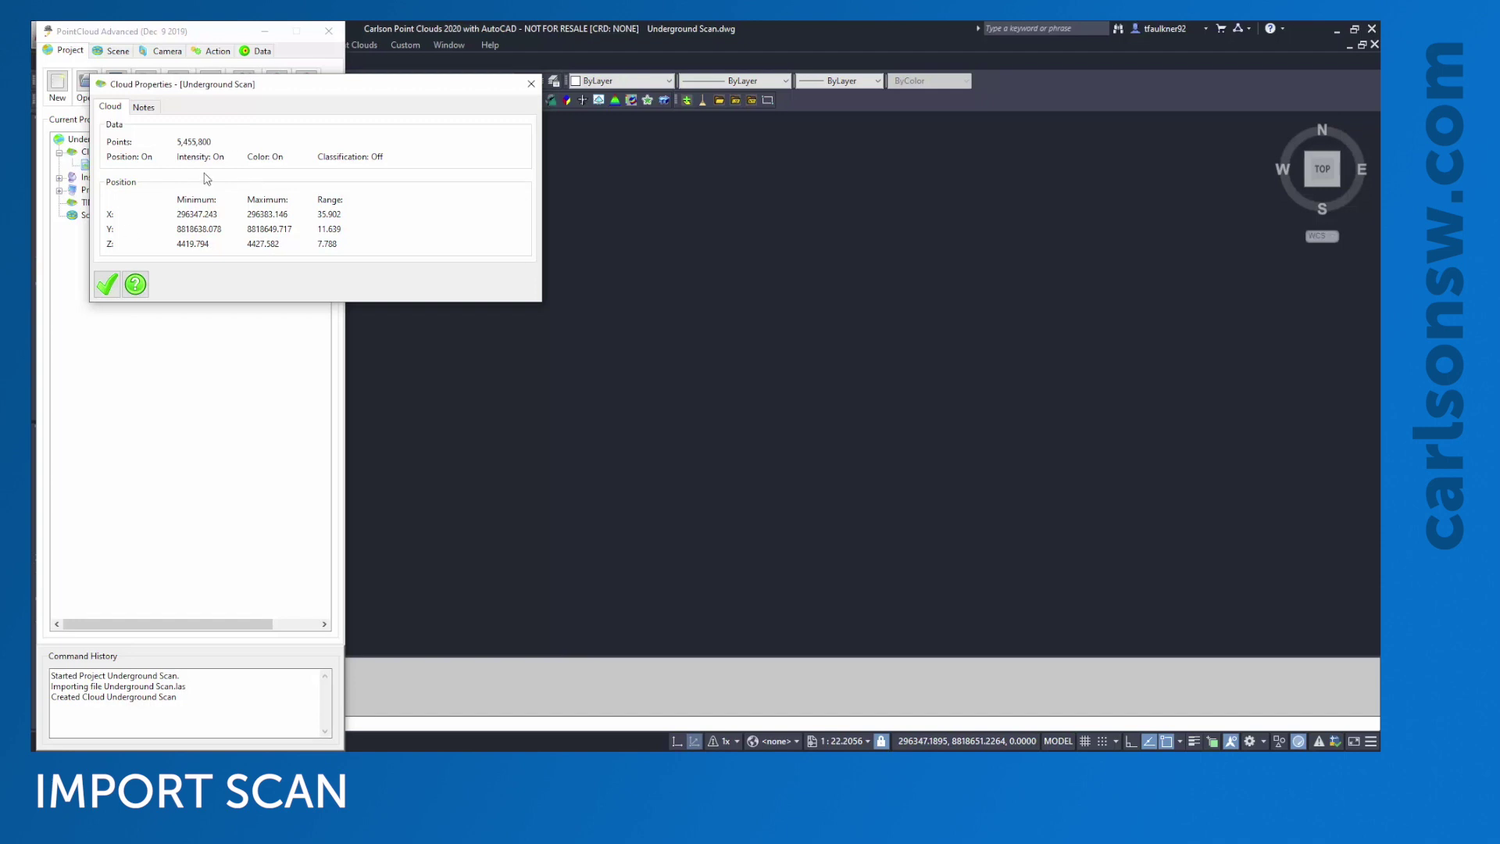
click(109, 283)
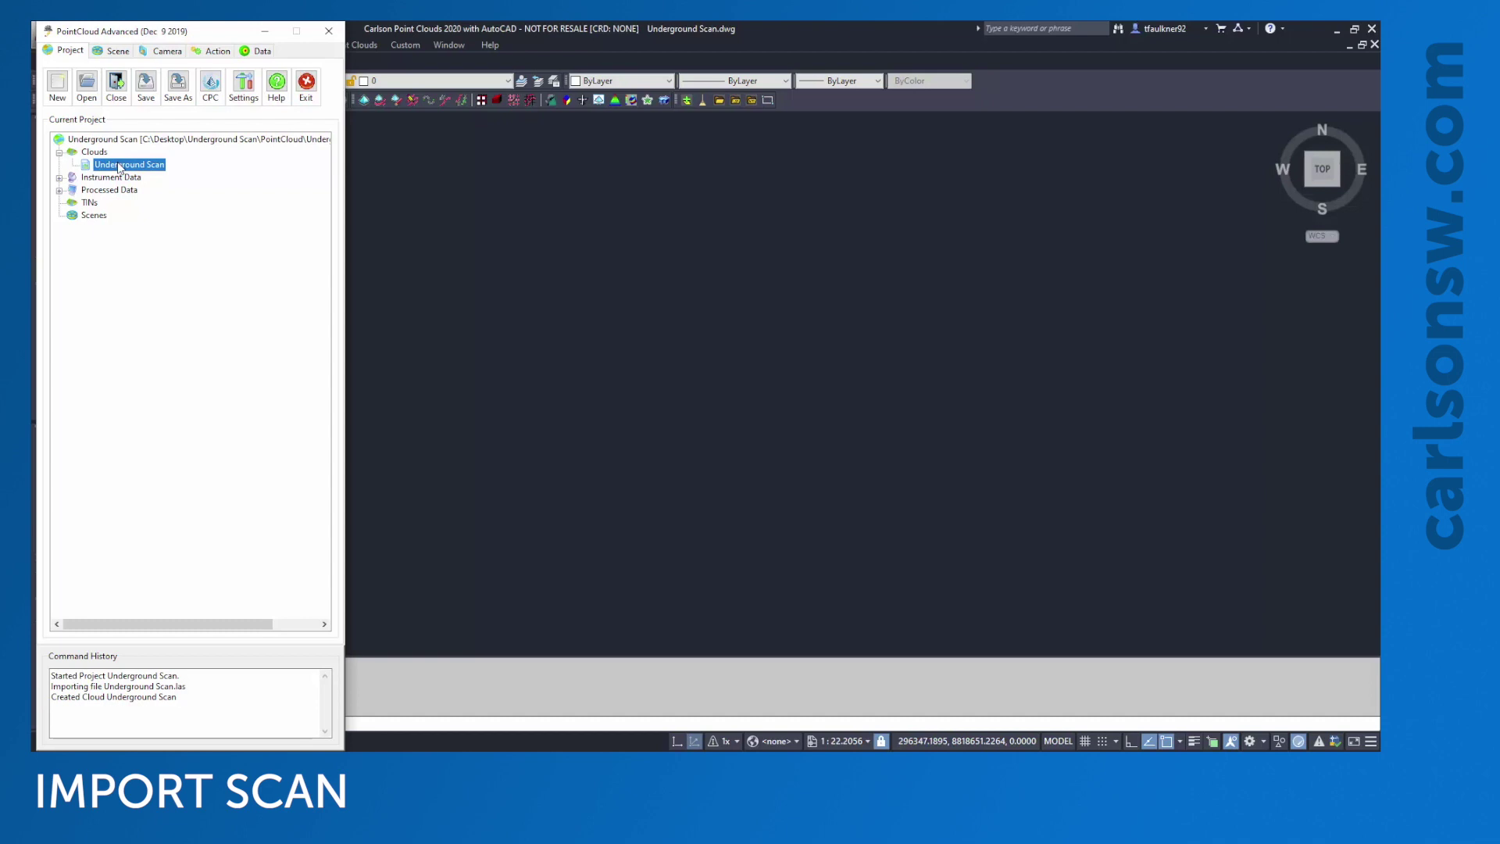
Step: View the Underground Scan cloud in a new 3D scene 'Resampled Cloud' coloured by Position/Elevation
right_click(119, 166)
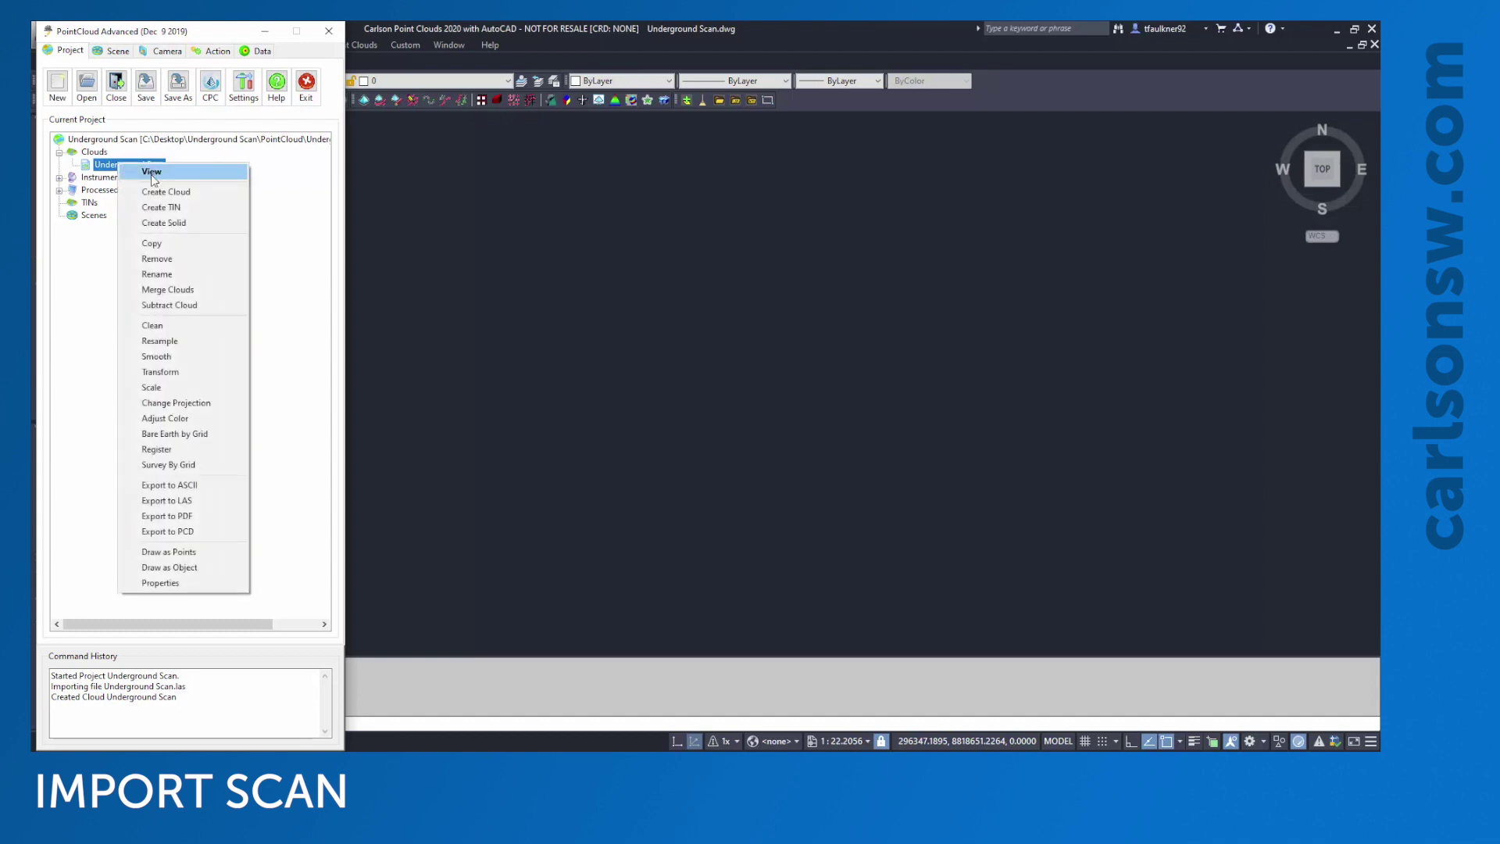
click(152, 172)
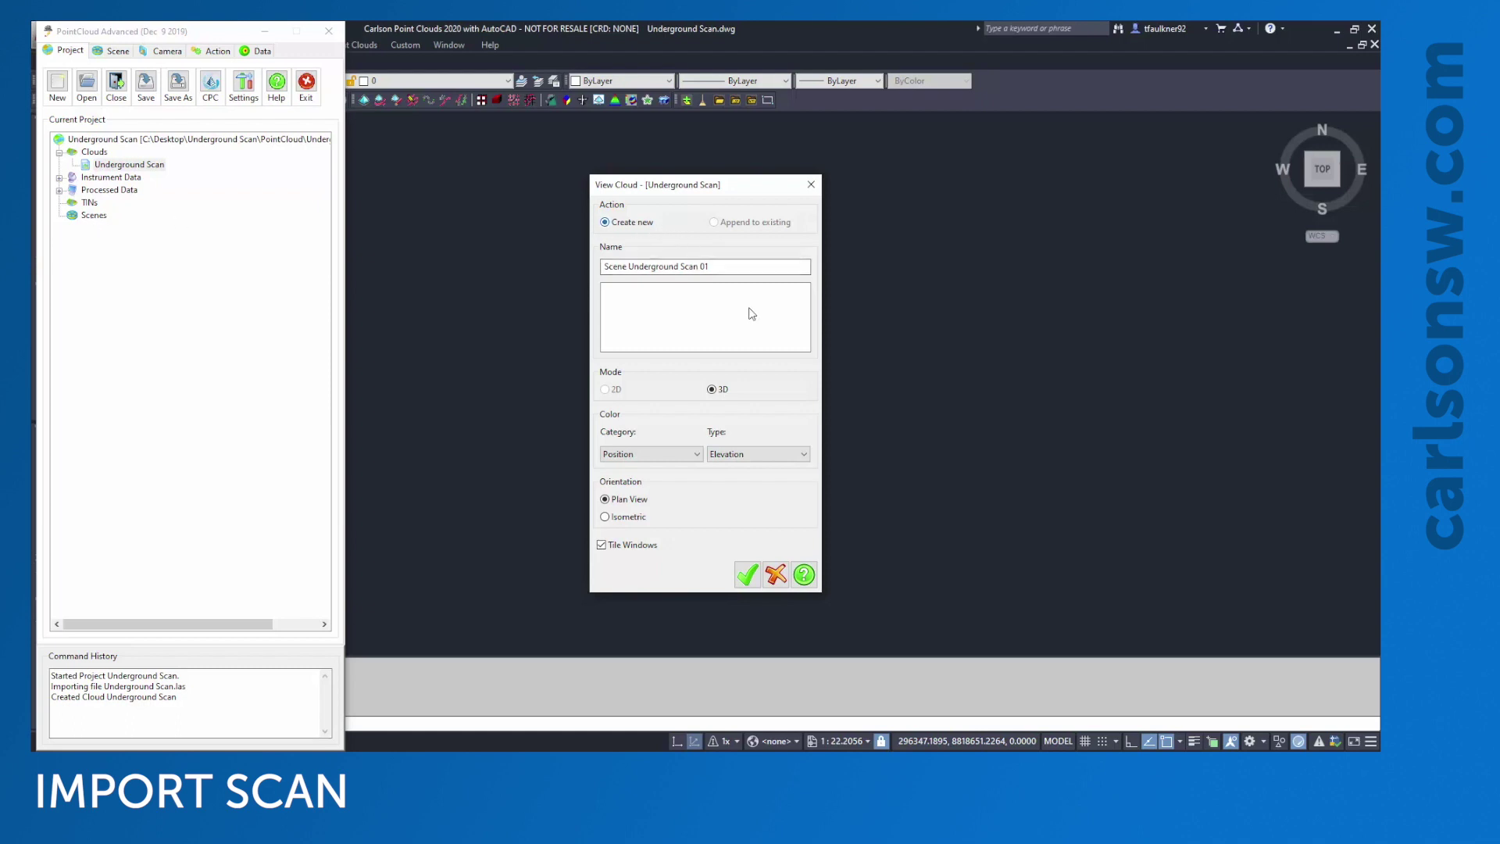
drag(734, 270, 572, 287)
text(Resampled Cloud)
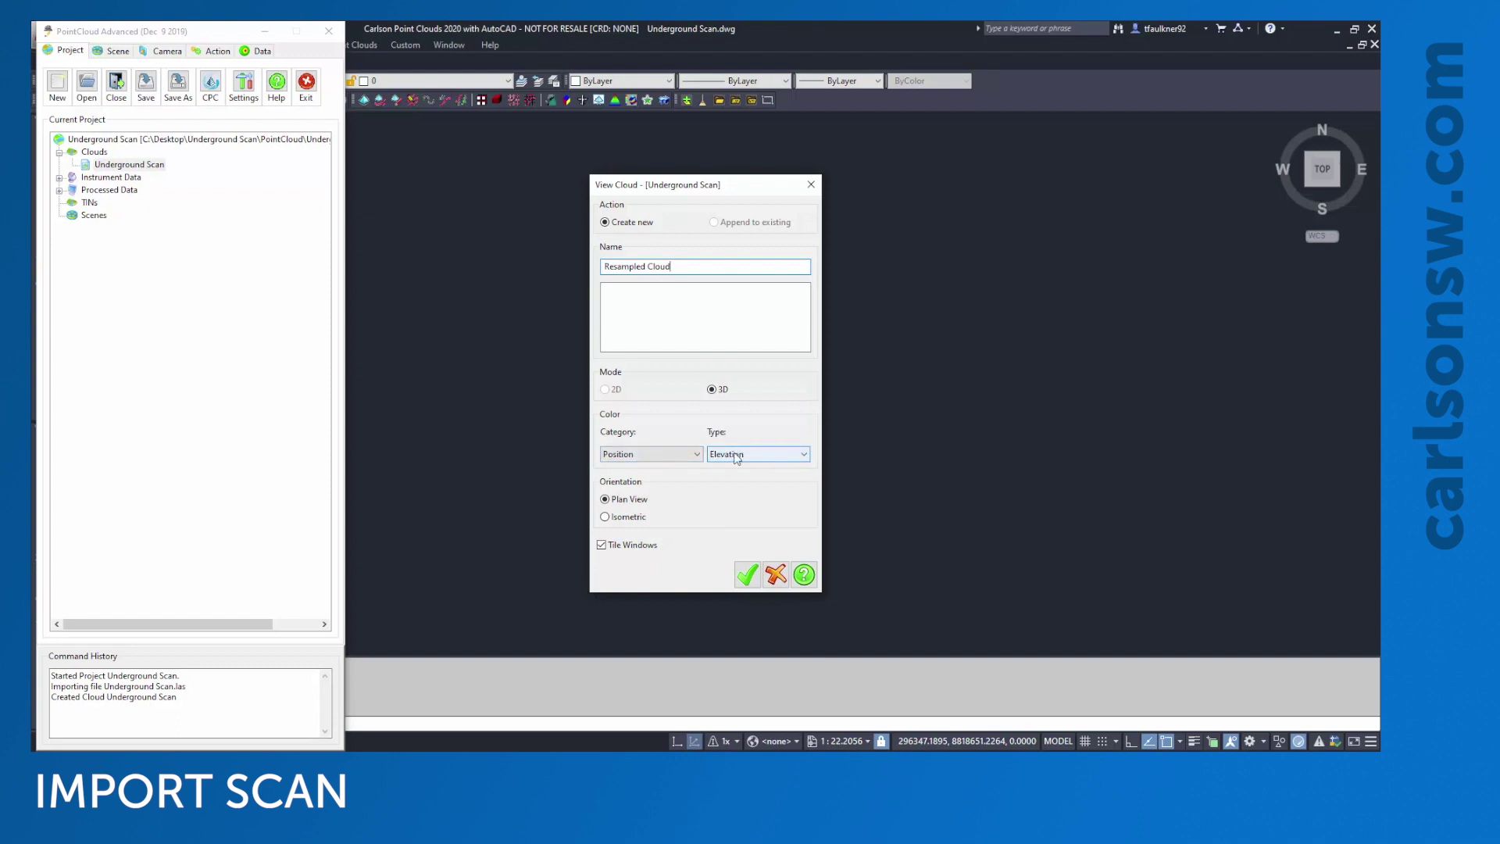
click(685, 456)
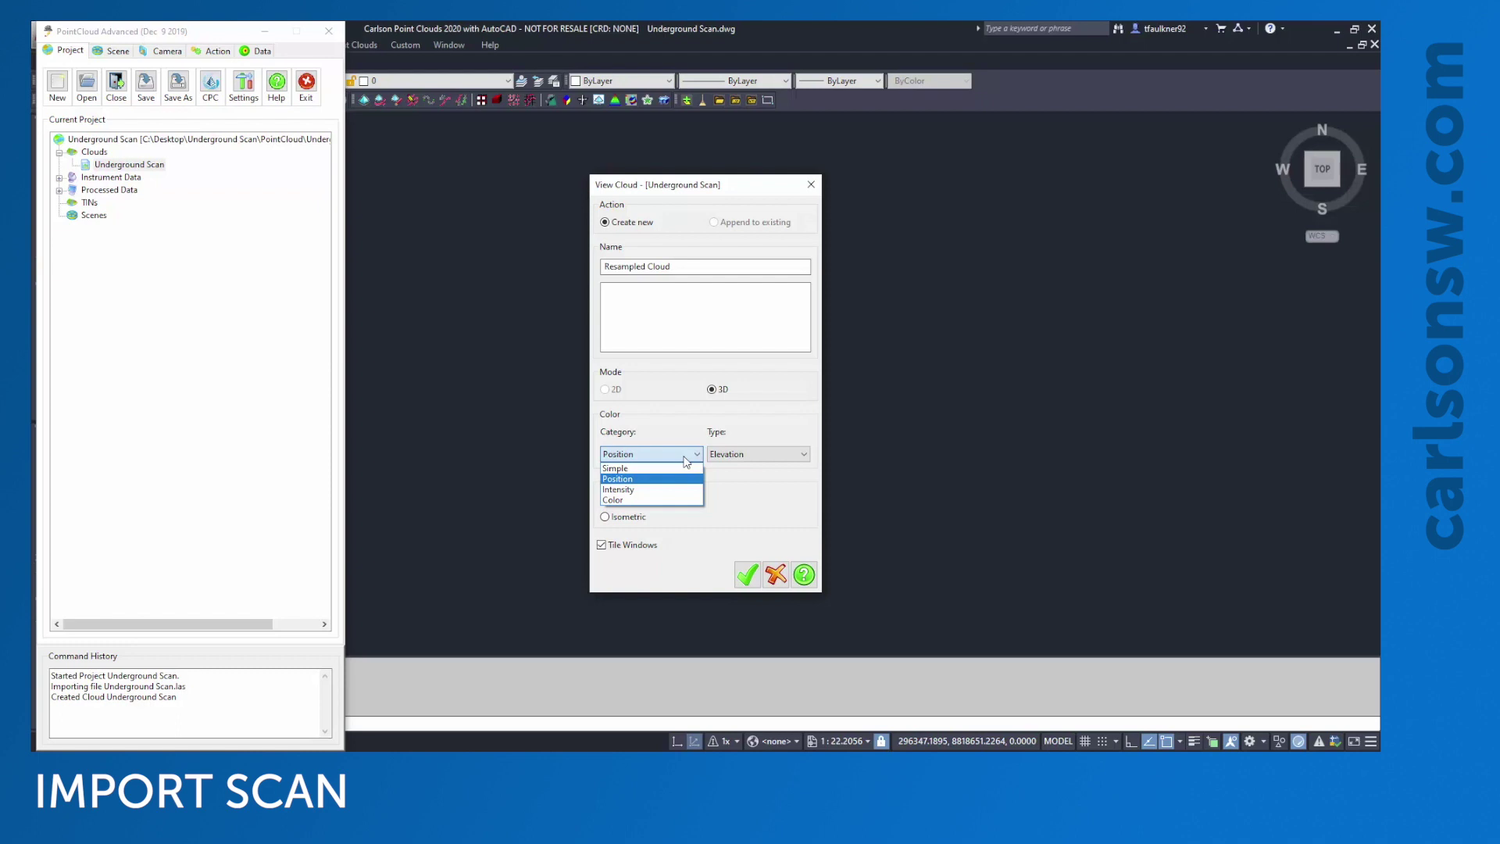
click(683, 458)
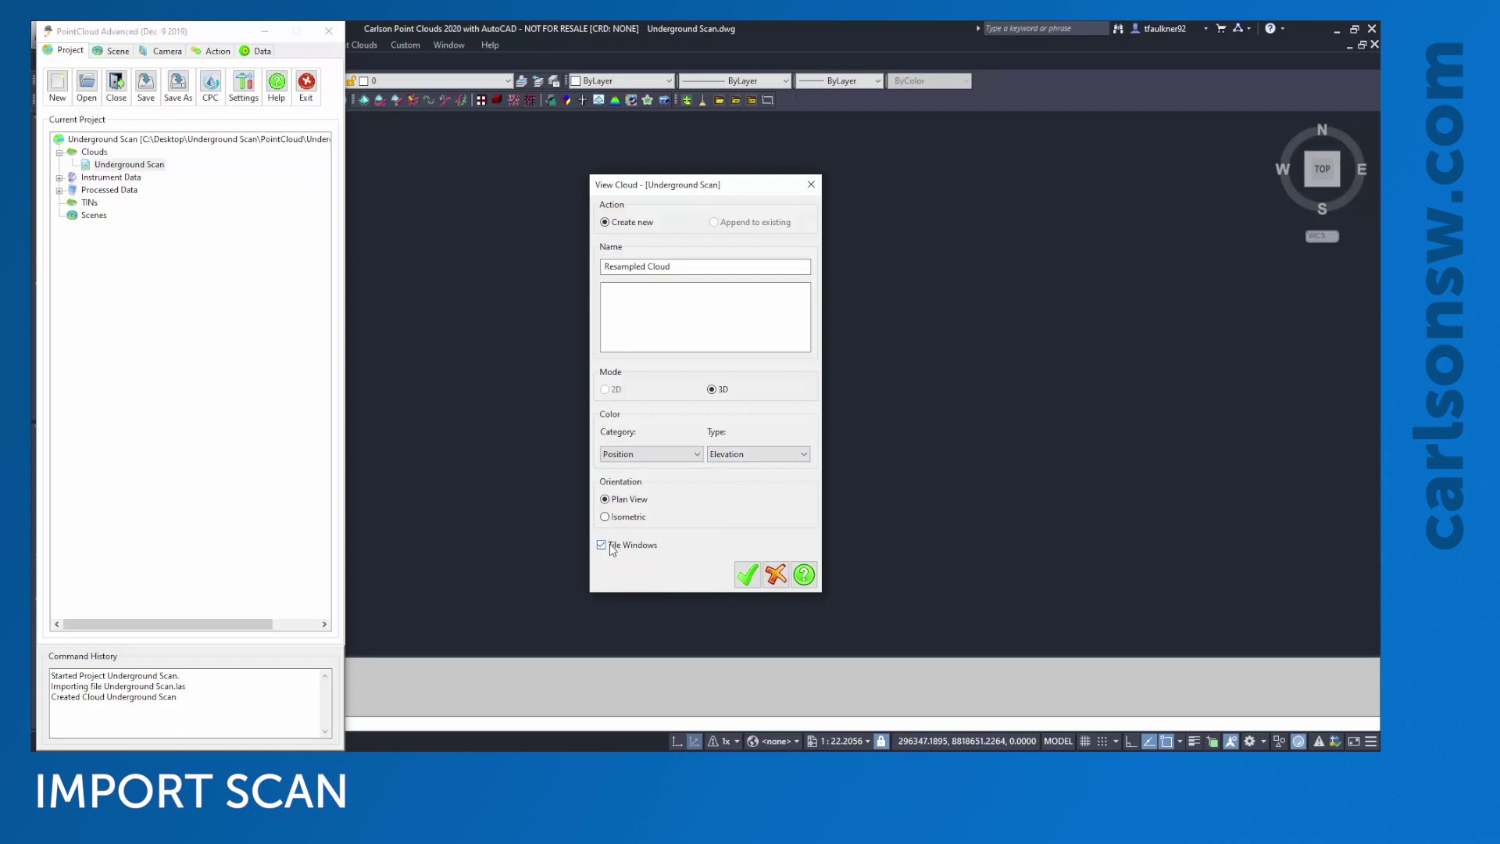
click(743, 576)
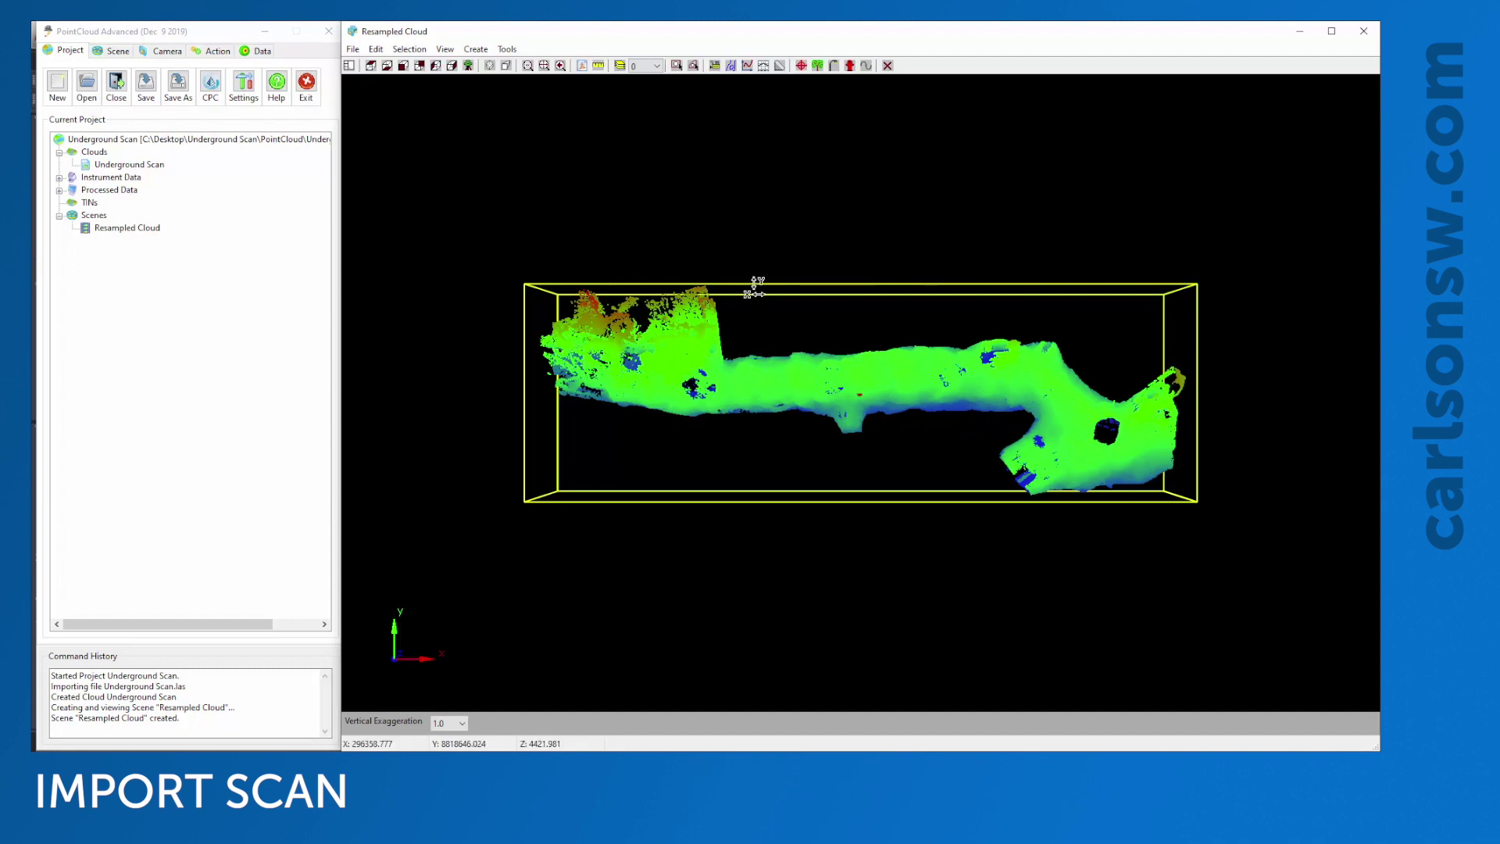
Step: Tilt, zoom and orbit the Resampled Cloud view to inspect the mine tunnel's shape
drag(756, 288, 867, 469)
scroll(860, 485, up, 10)
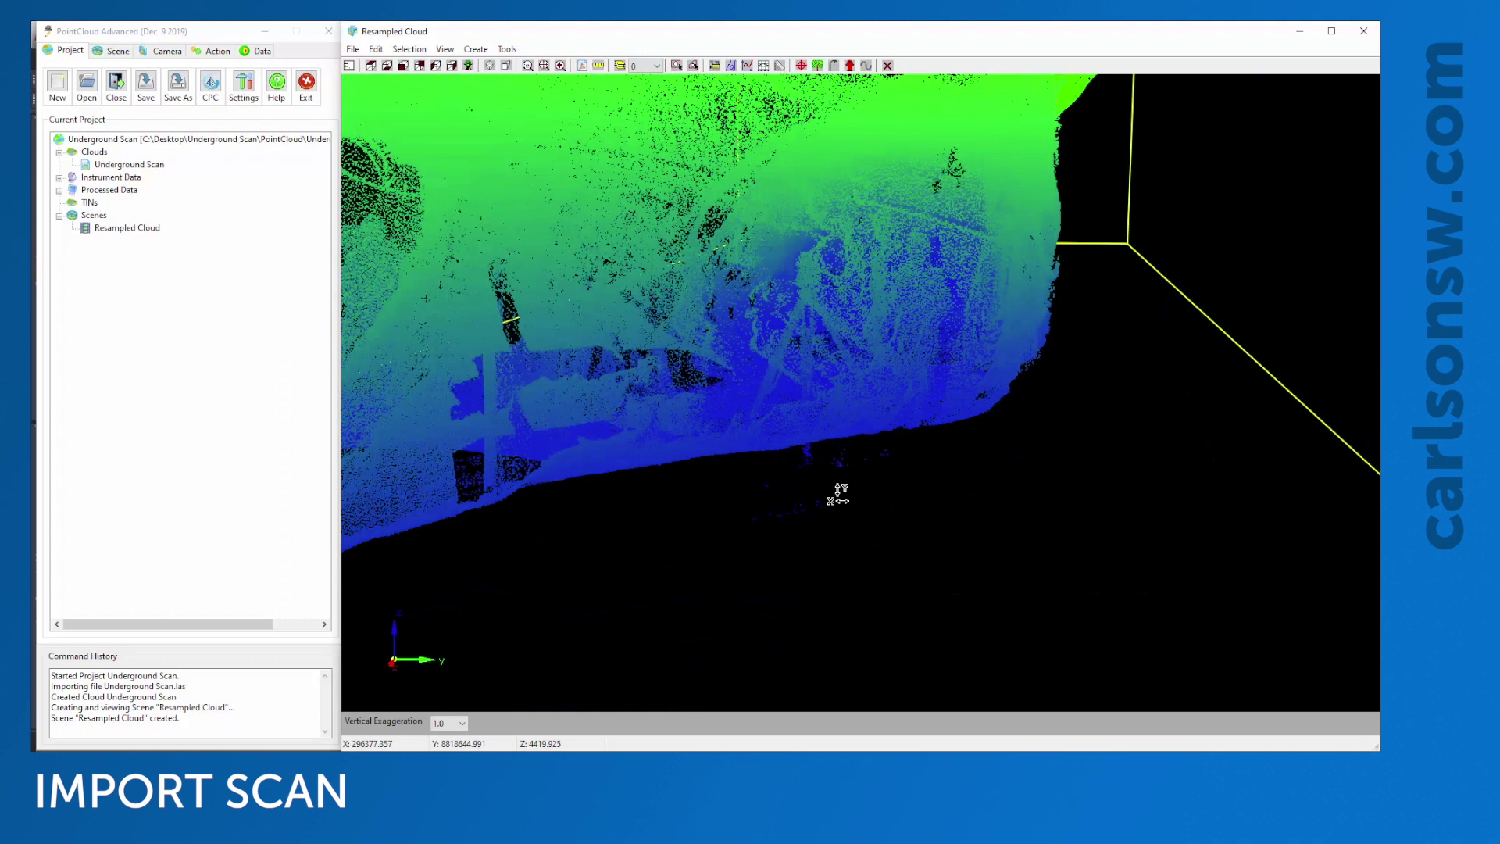
scroll(820, 518, down, 10)
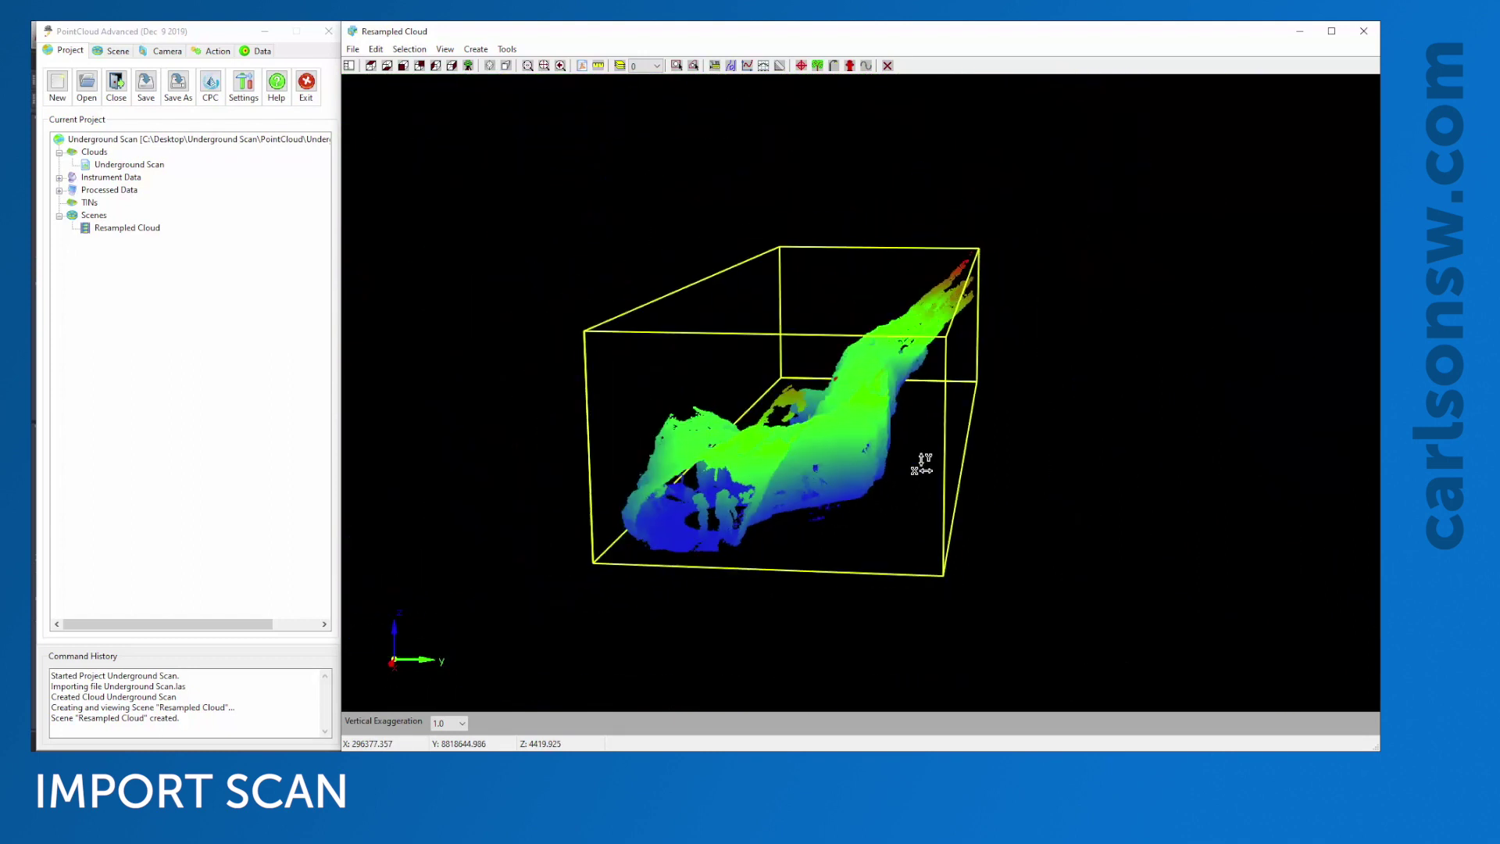
drag(922, 465, 833, 358)
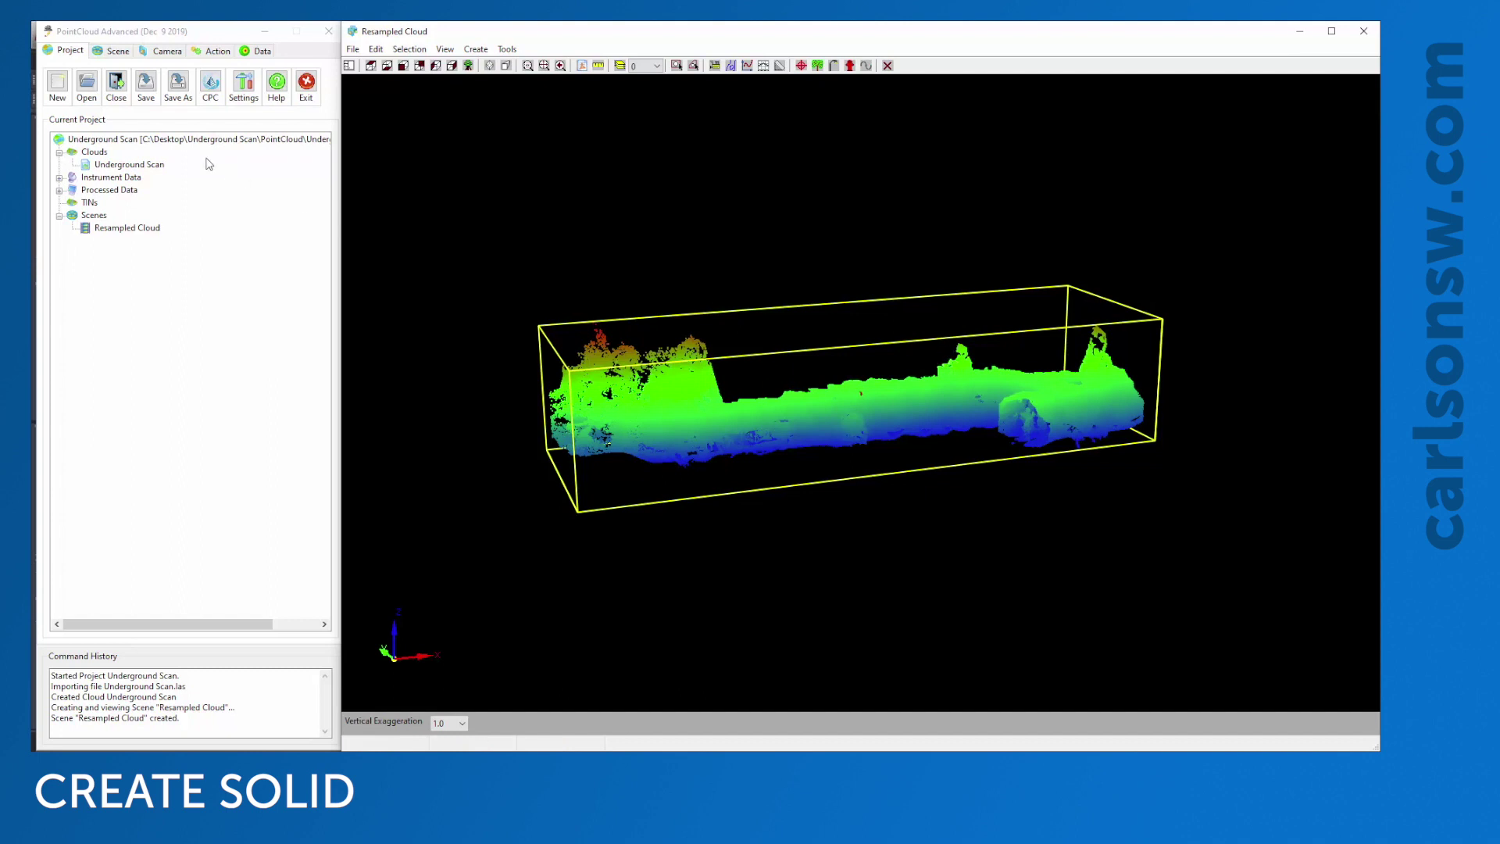
Step: Select all points in the cloud and start creating a solid from them
right_click(138, 167)
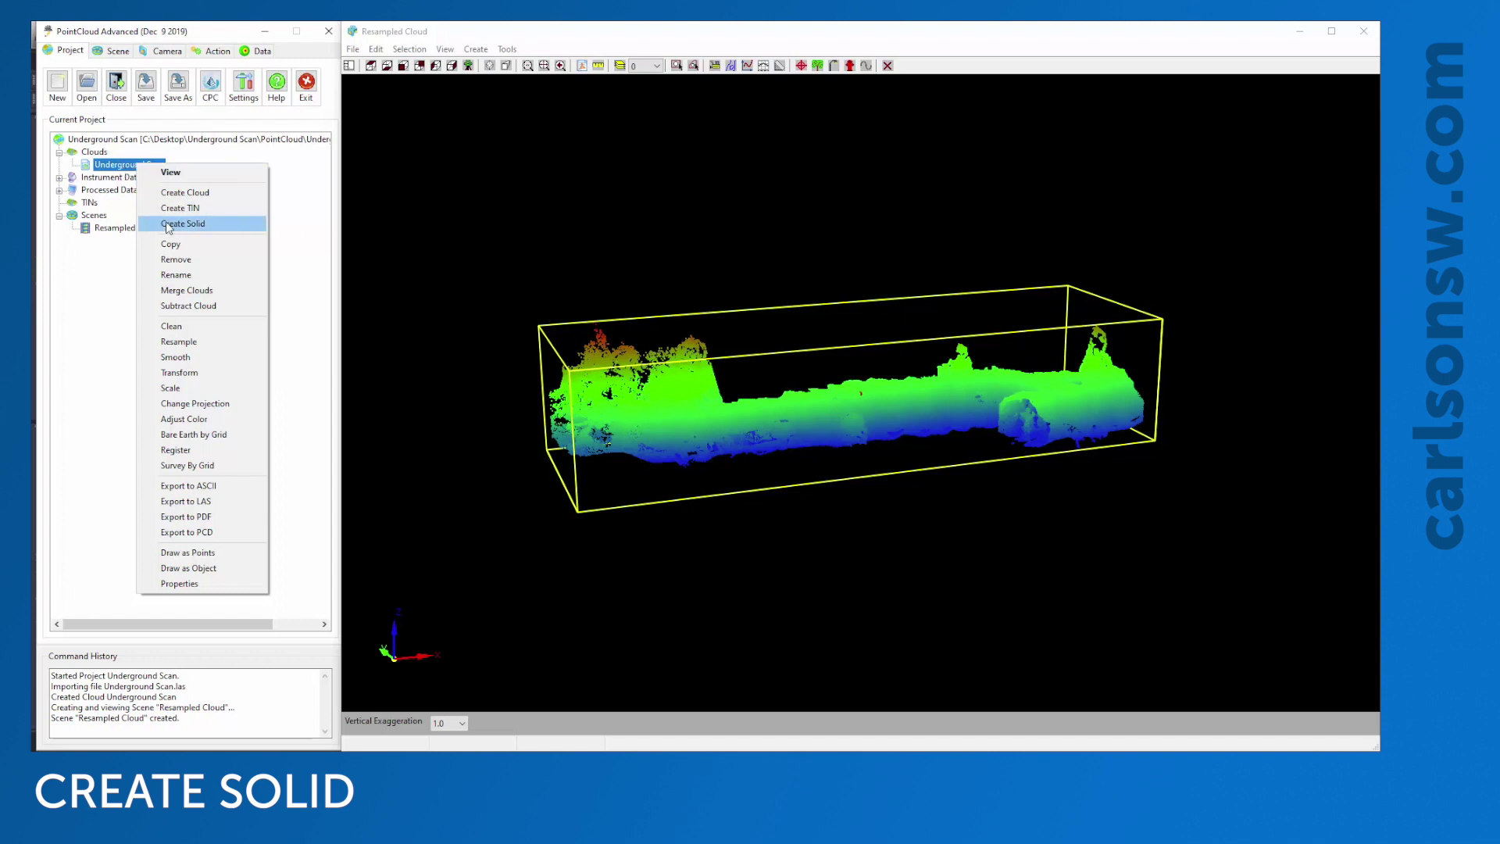
click(828, 252)
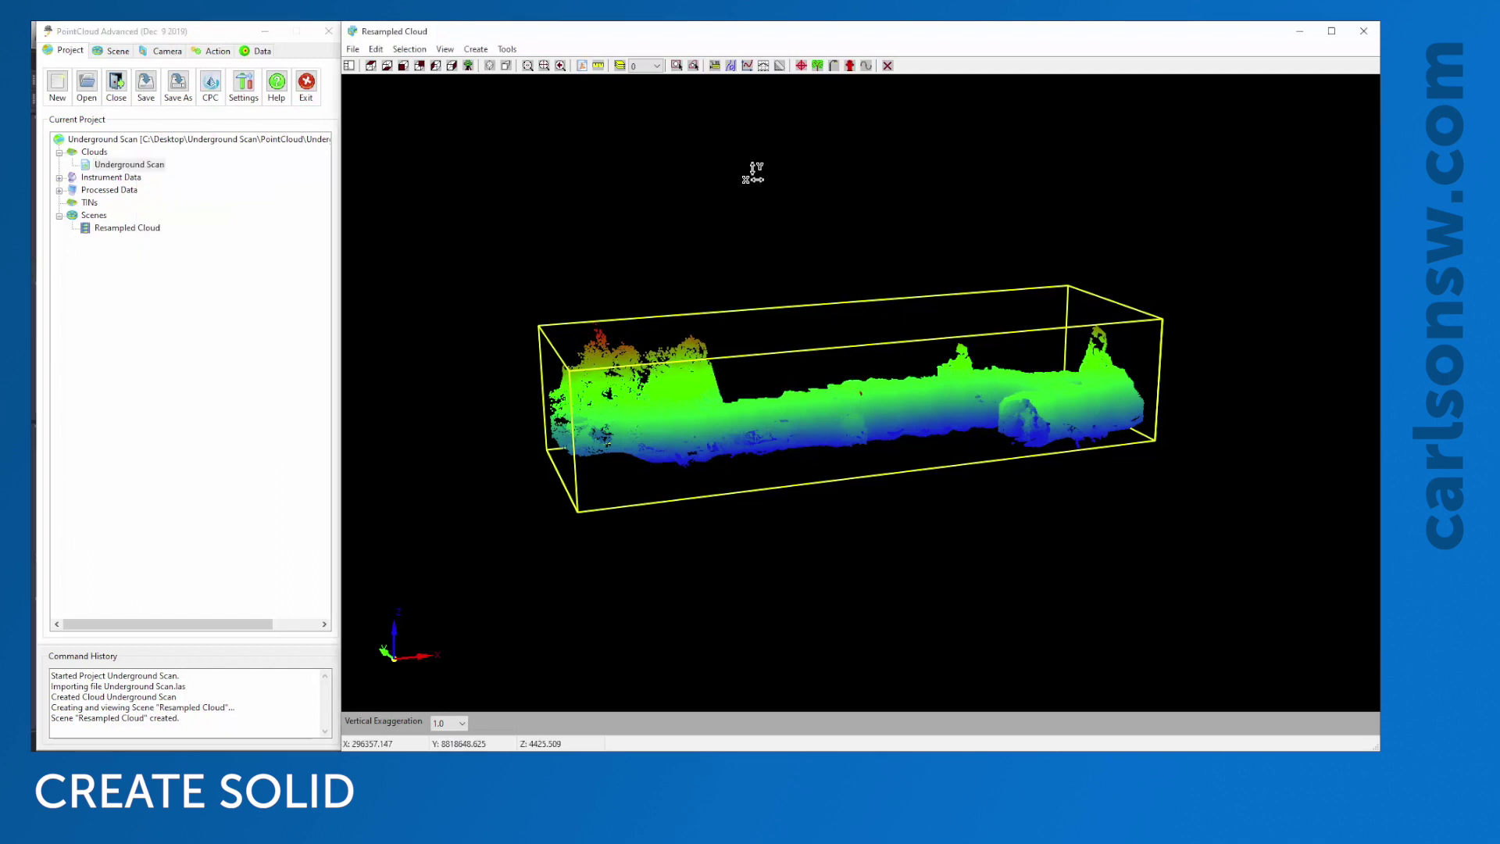
click(409, 48)
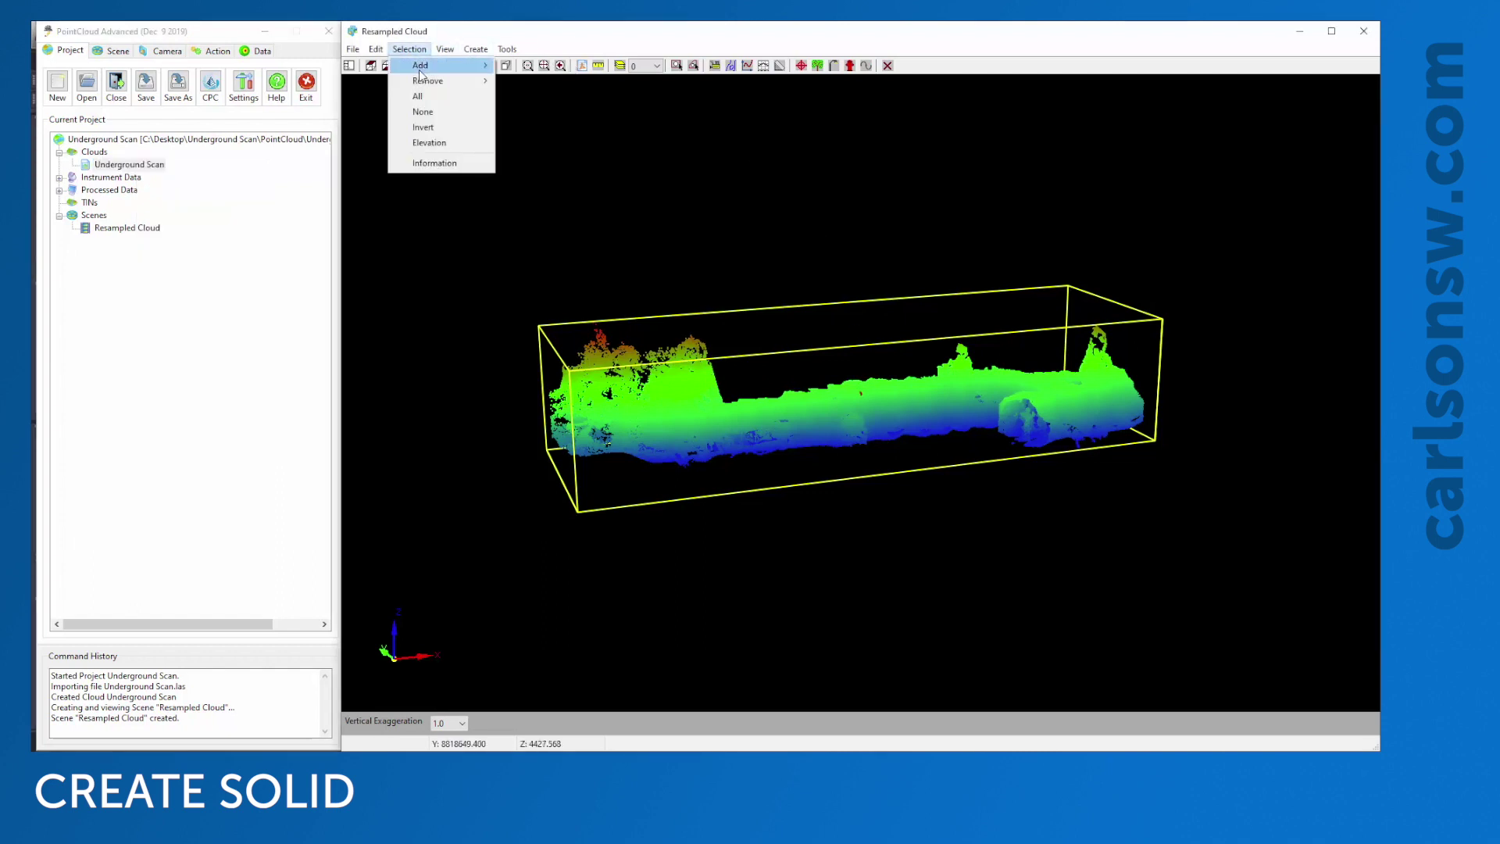
mouse_move(419, 70)
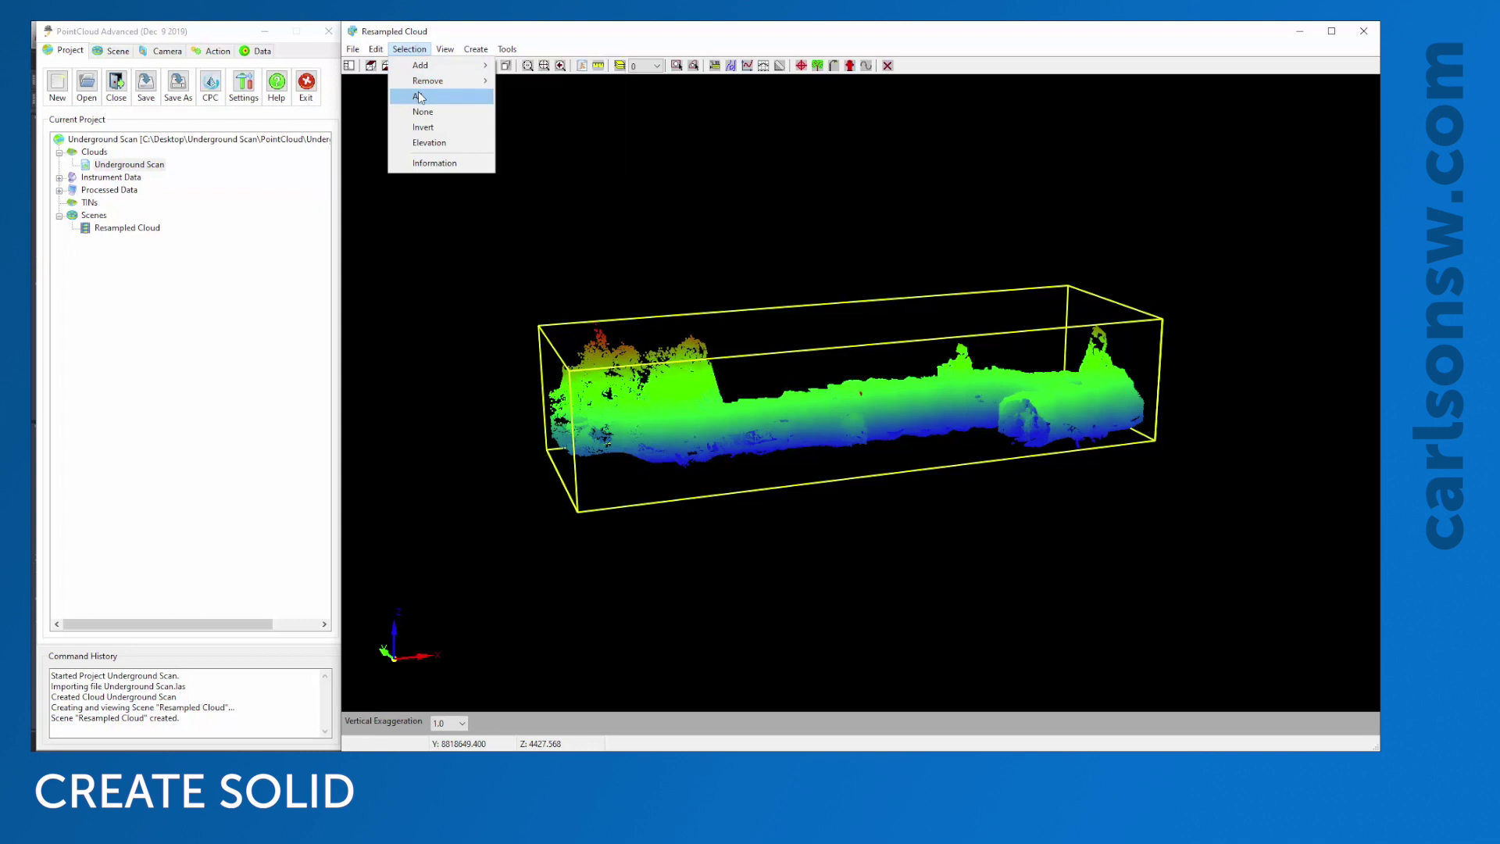
click(420, 96)
click(475, 52)
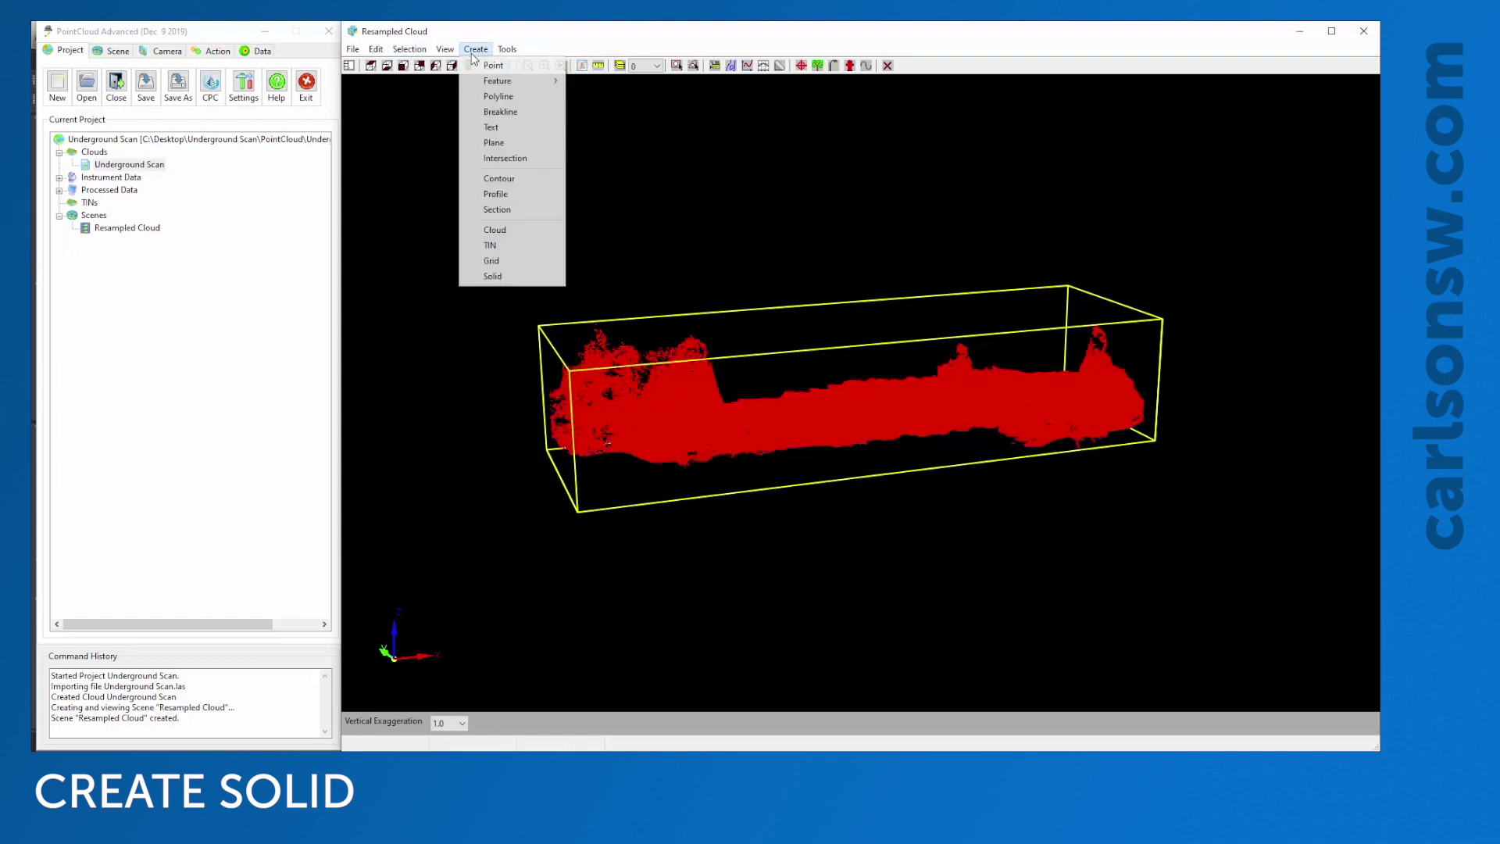
click(491, 275)
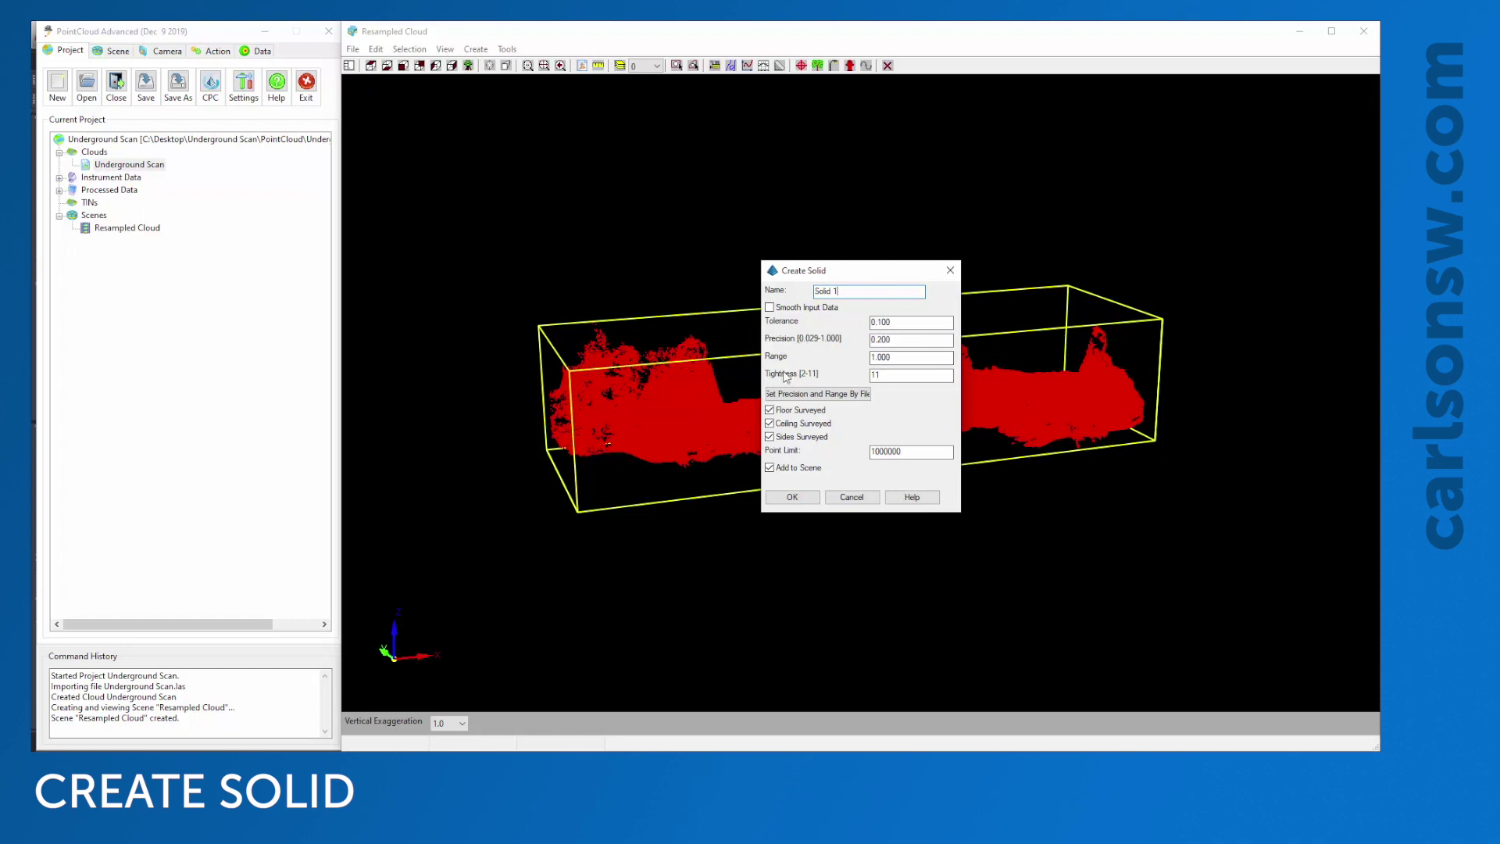
click(871, 329)
drag(896, 321, 870, 320)
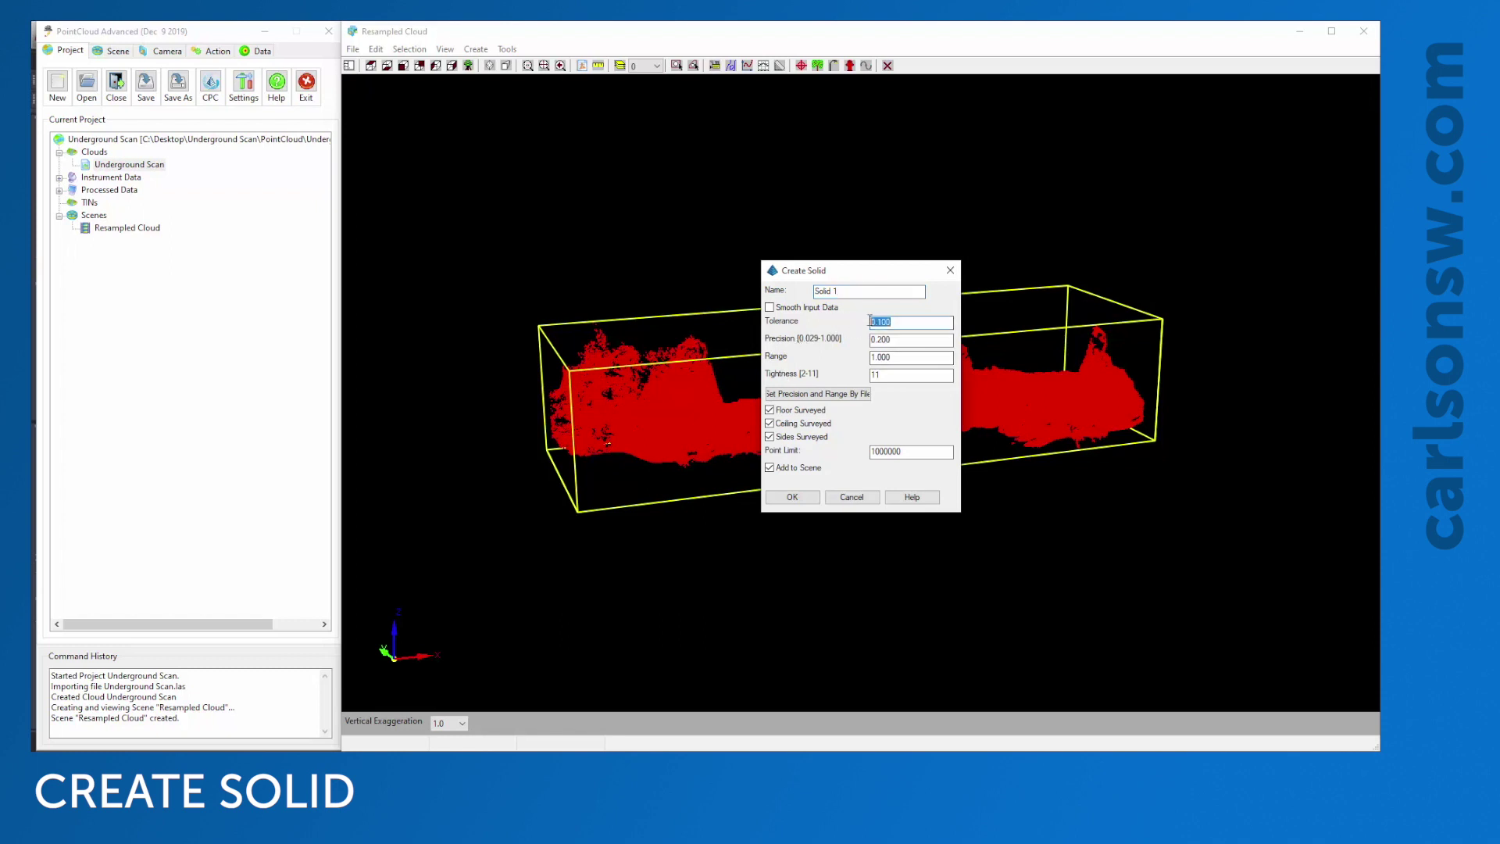
drag(890, 375, 862, 377)
click(874, 375)
Step: Set Solid 1's precision and range by file and select Tightness 11 to change it to 8
click(833, 394)
key(Tab)
click(906, 358)
click(902, 377)
double_click(891, 321)
click(891, 322)
key(Tab)
key(Tab)
key(Tab)
click(888, 376)
drag(881, 375, 860, 380)
Step: Confirm the solid settings so Solid 1 is built from the cloud
click(787, 499)
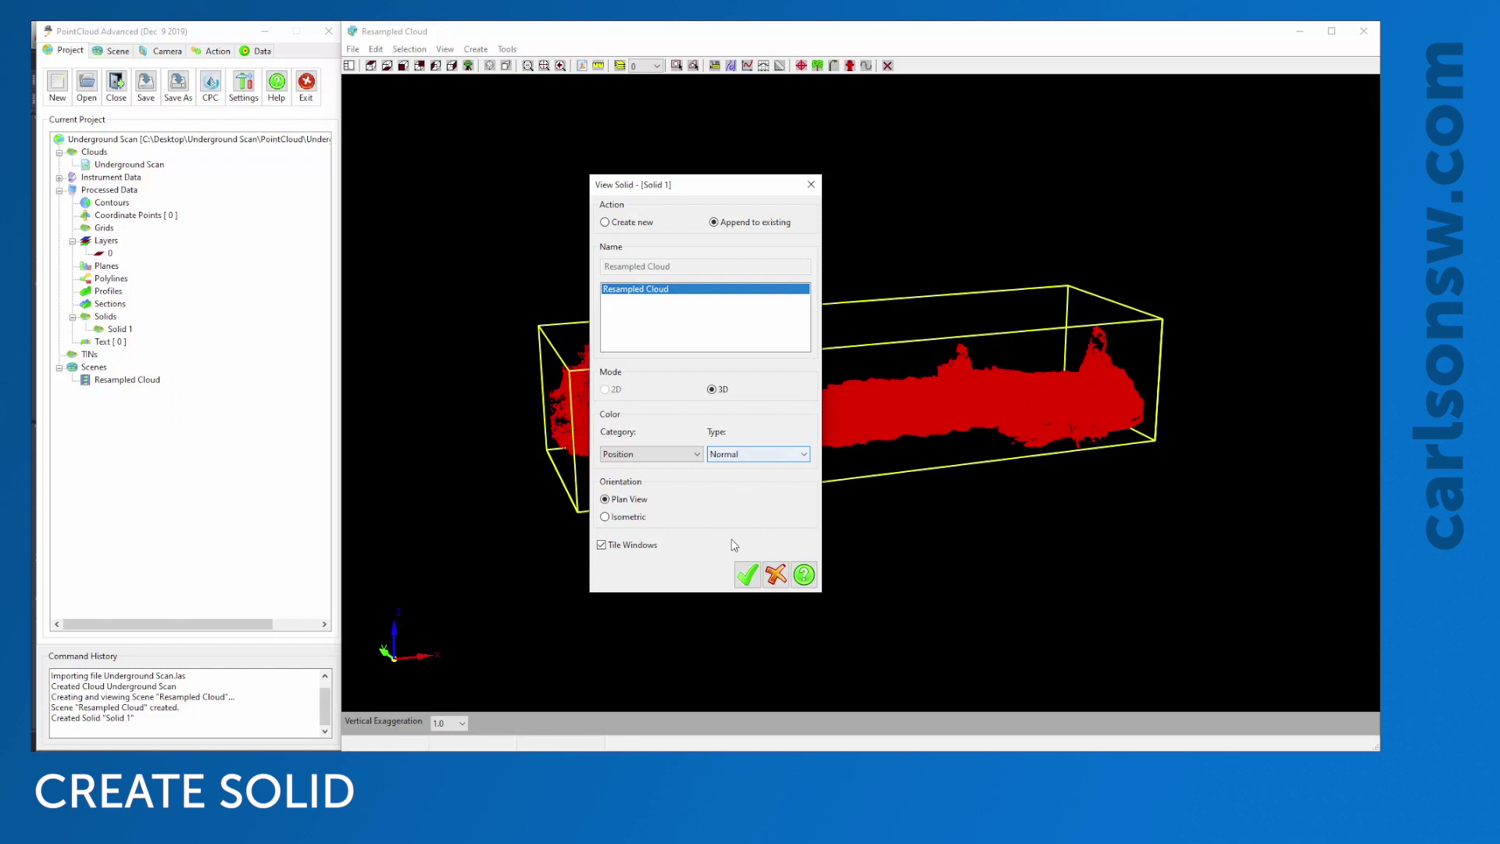
click(751, 577)
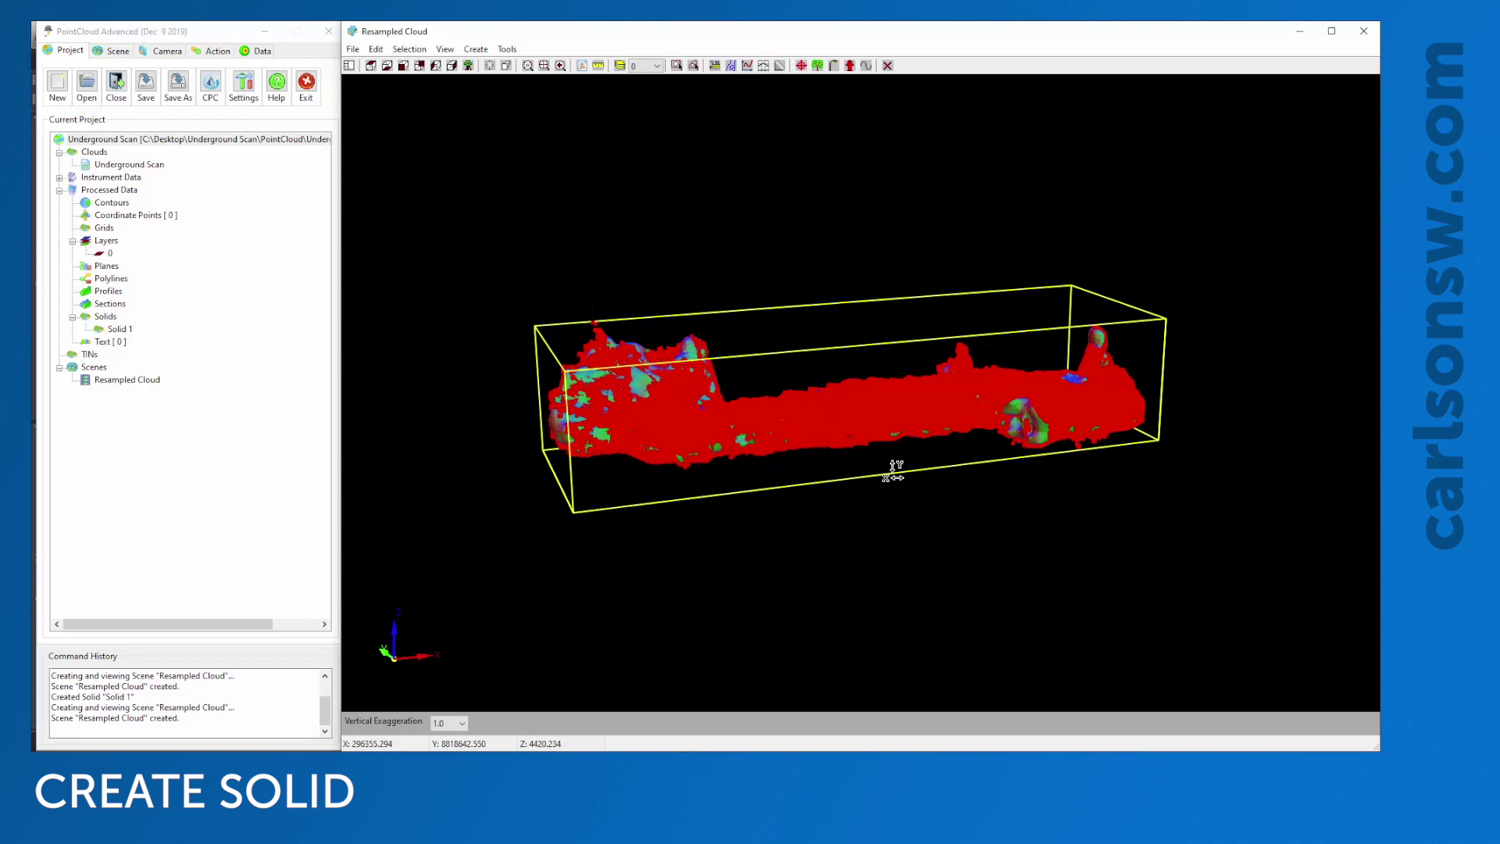
scroll(919, 427, up, 3)
scroll(920, 427, up, 5)
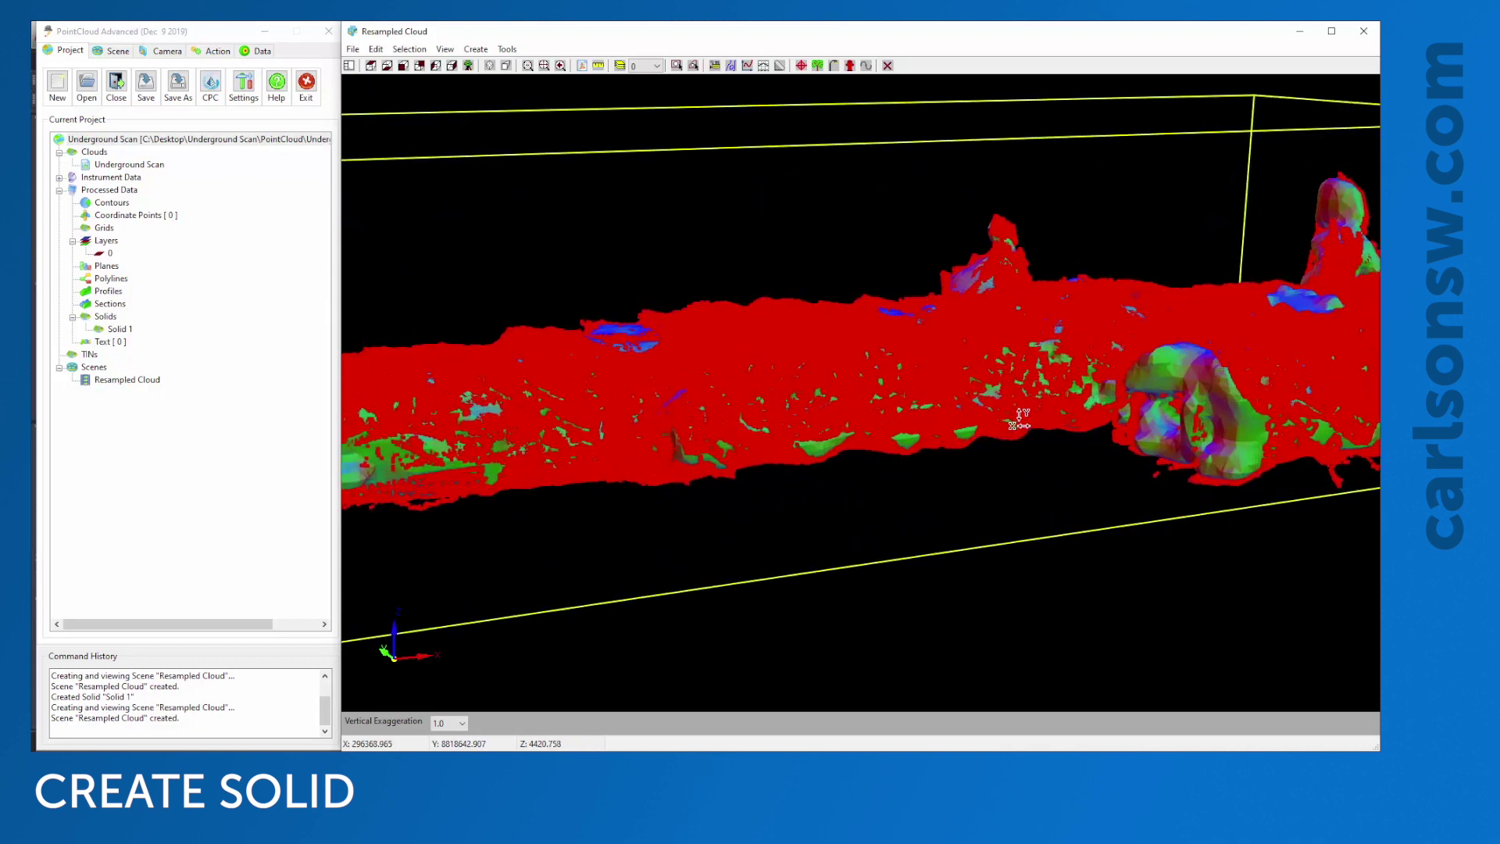
drag(1091, 576, 962, 290)
scroll(922, 453, up, 2)
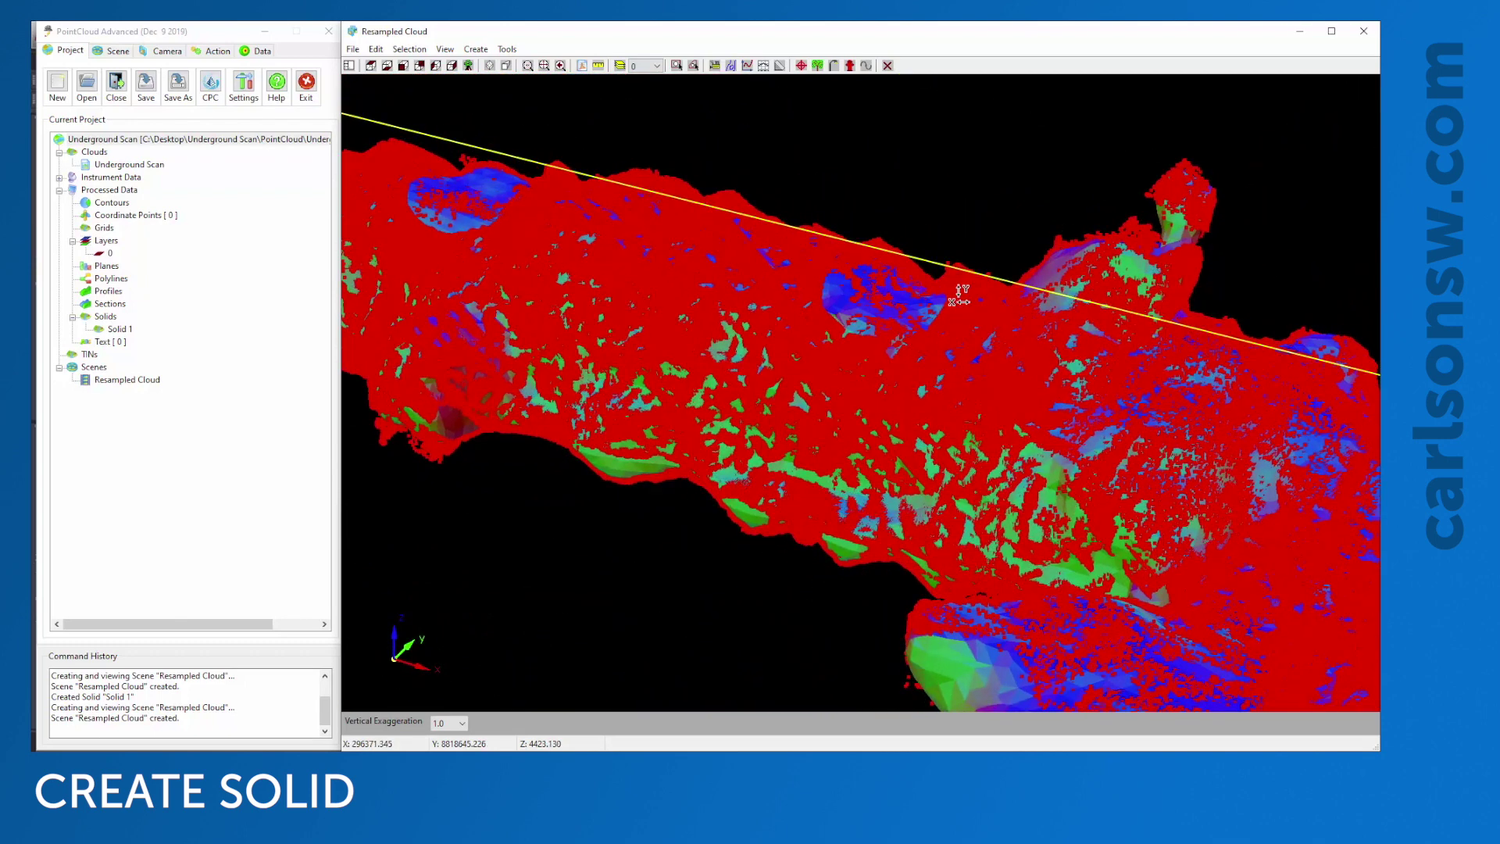
scroll(927, 400, down, 2)
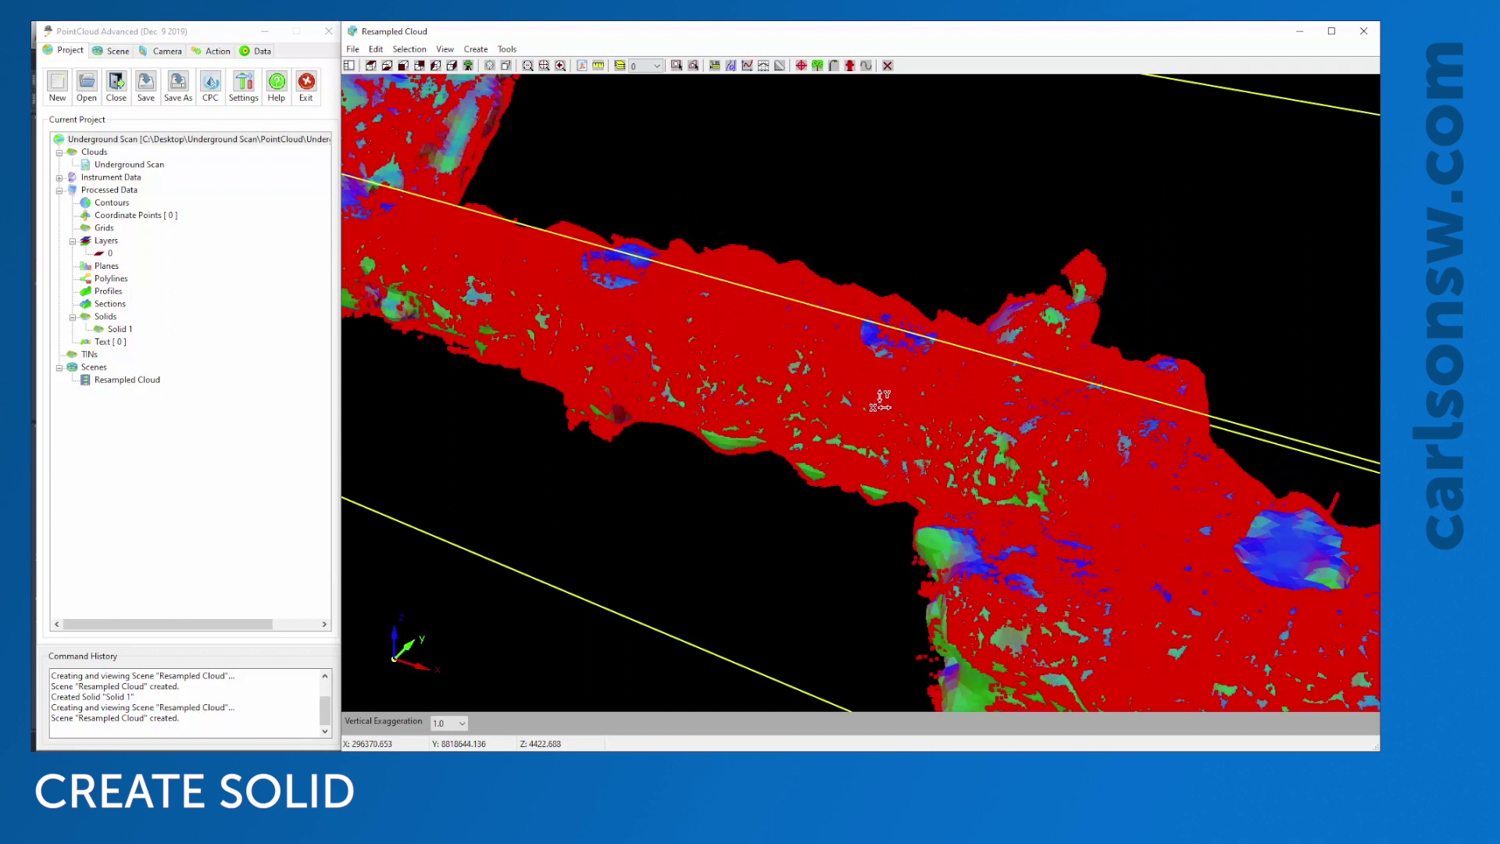
Step: Reduce the cloud's point size from 5 to 1 in the Scene display settings
click(119, 53)
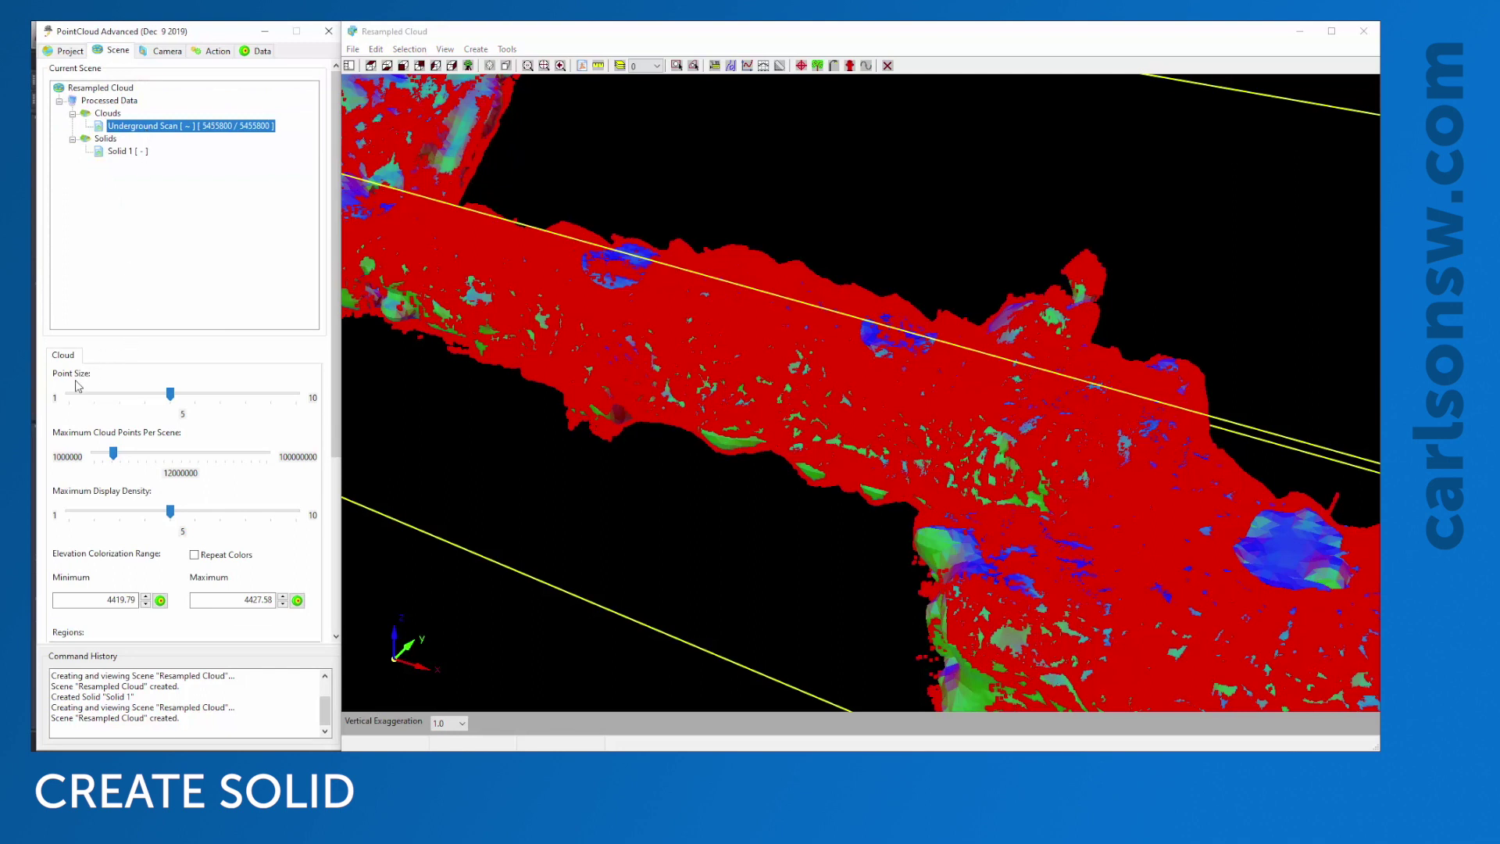
scroll(170, 394, down, 3)
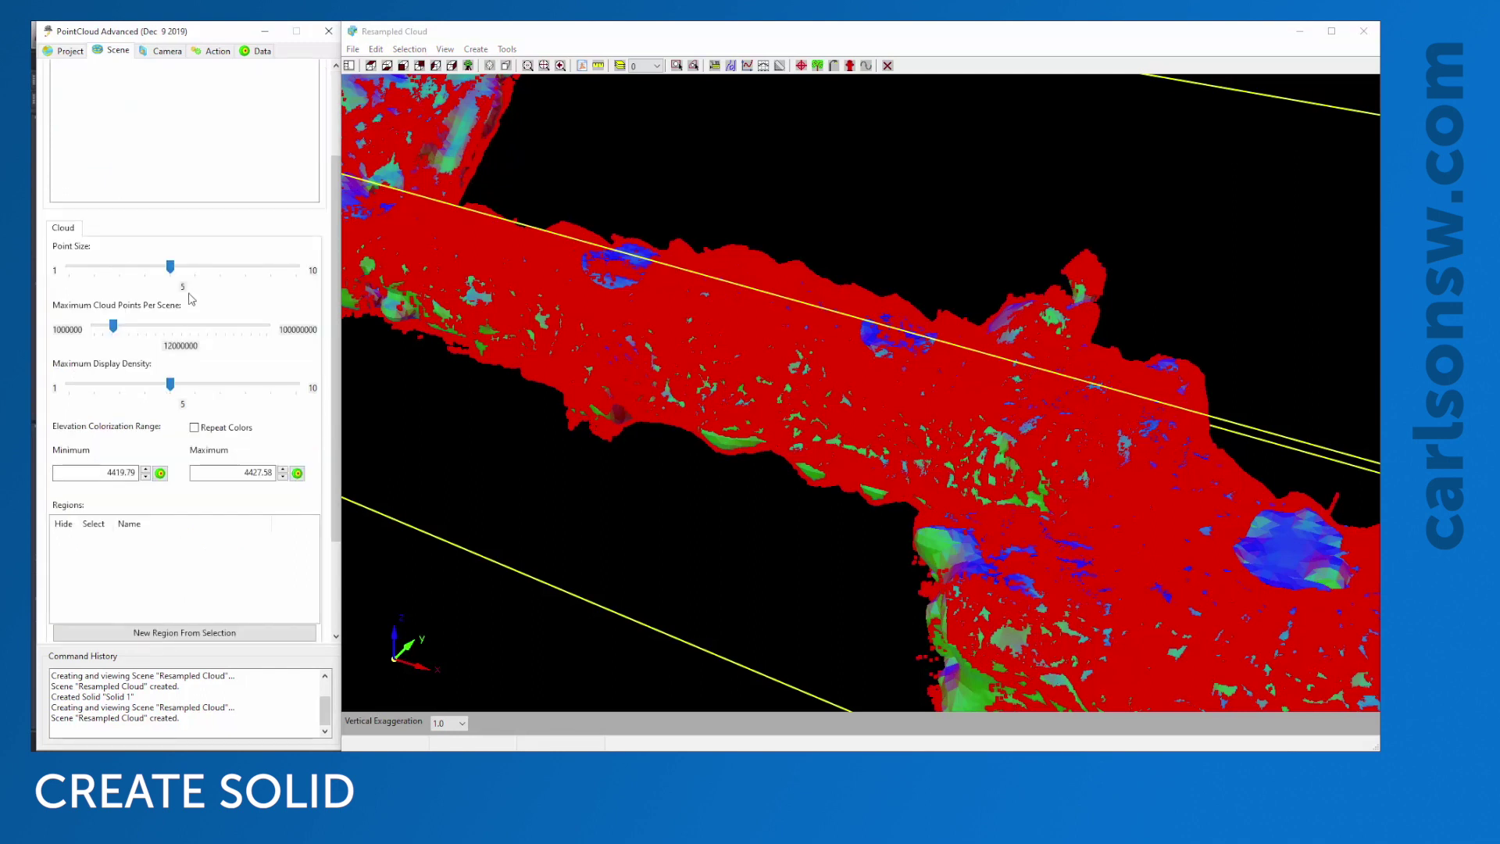
drag(170, 267, 42, 275)
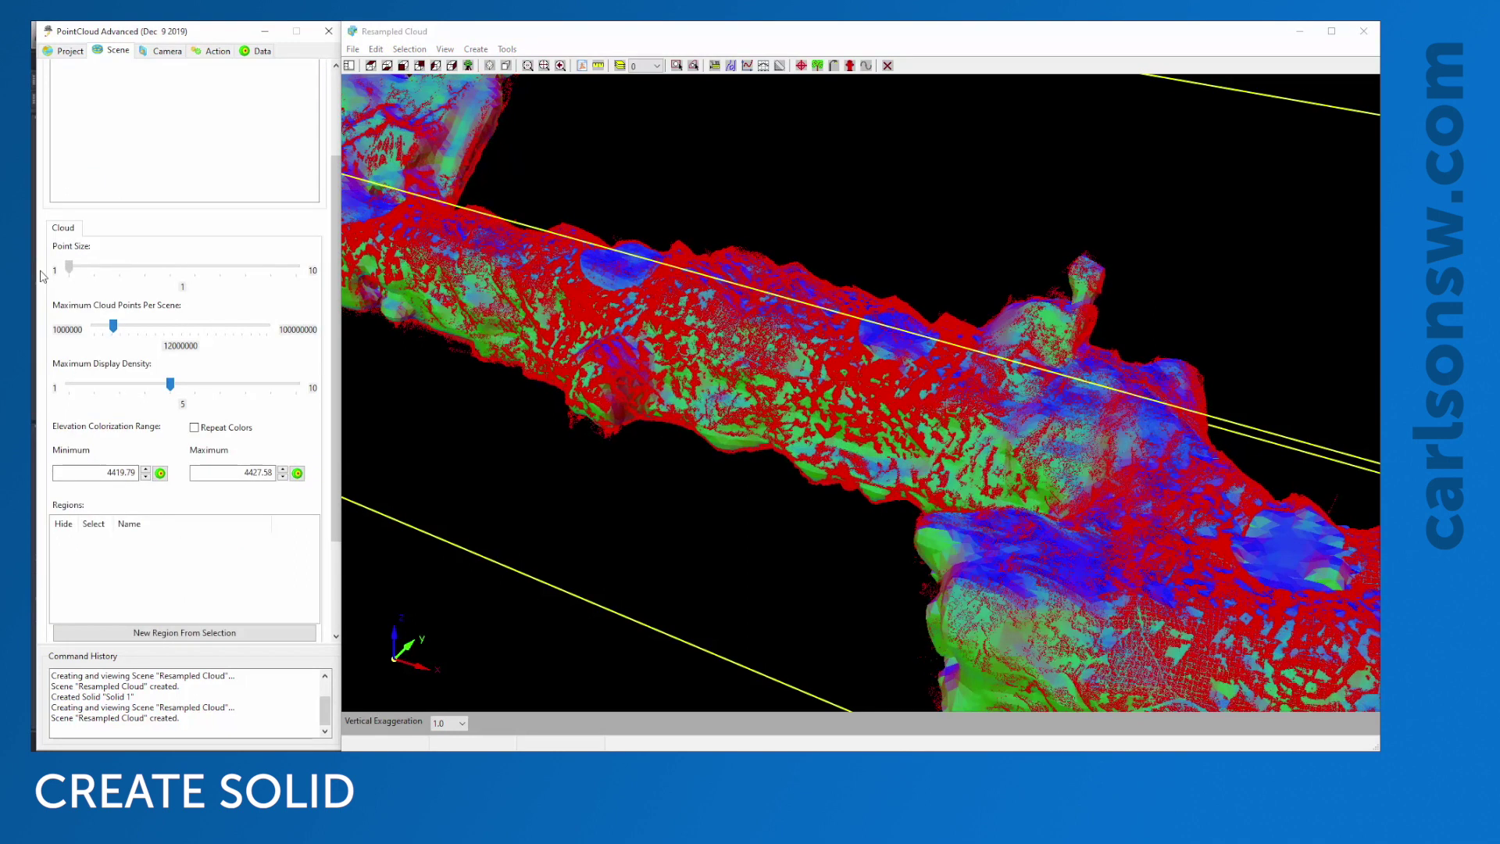
Step: Orbit the 3D view around the tunnel to inspect the solid through the thinned cloud
drag(886, 444, 1012, 431)
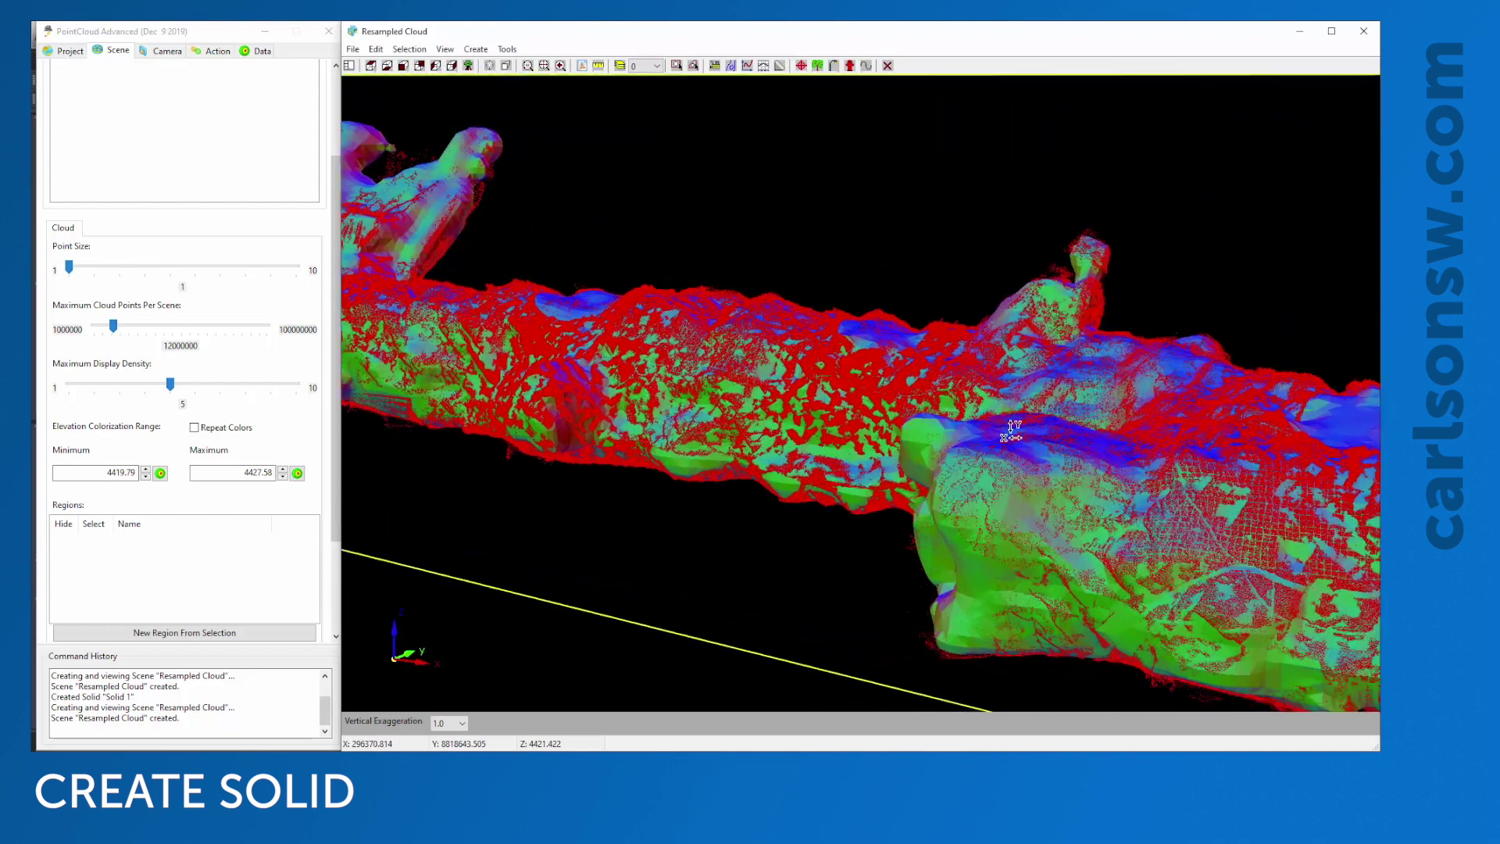
scroll(1012, 431, up, 4)
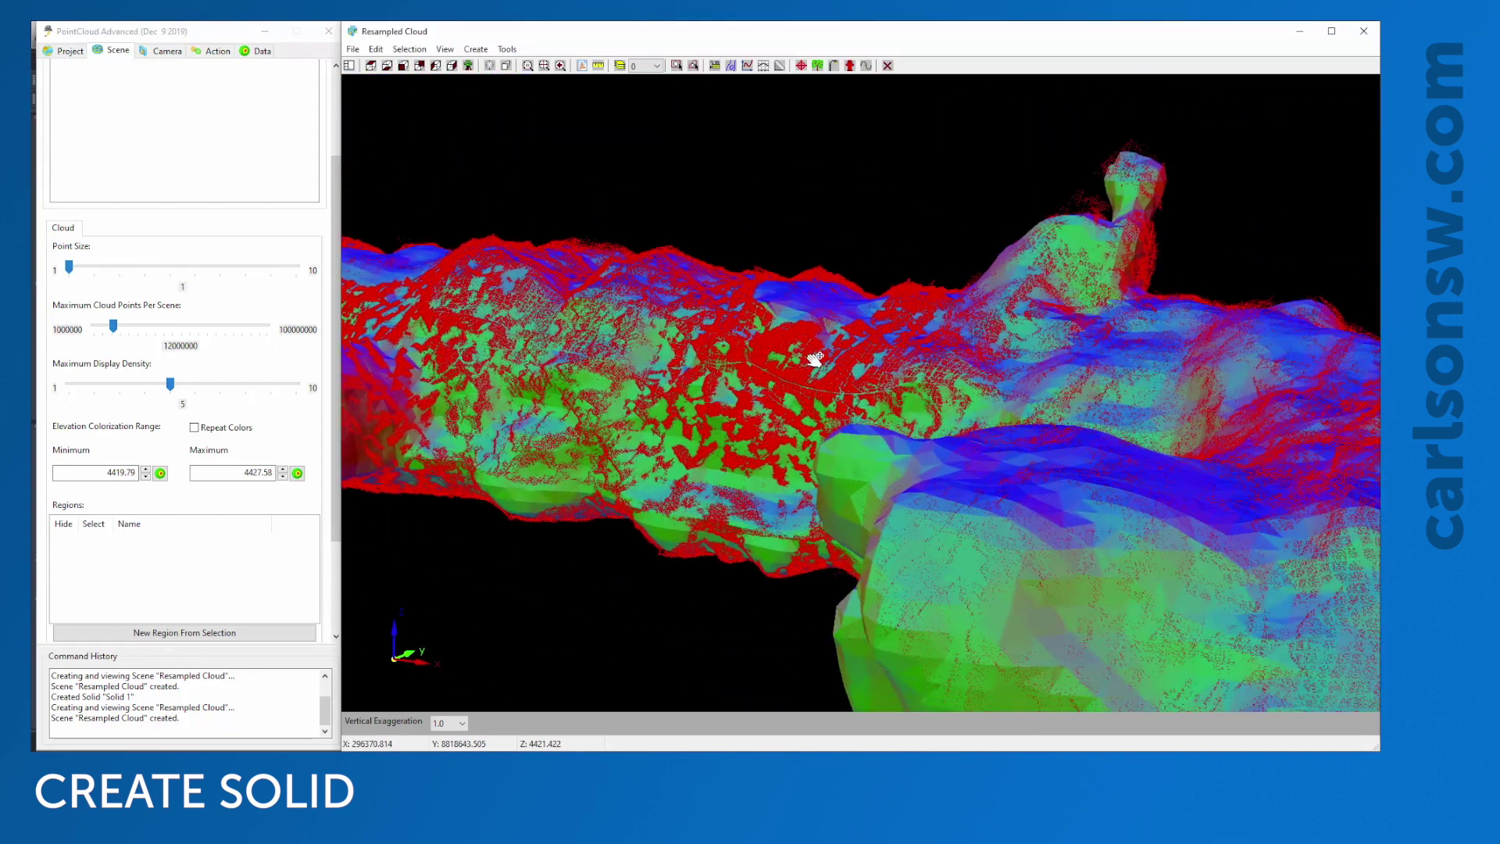
scroll(1141, 479, down, 5)
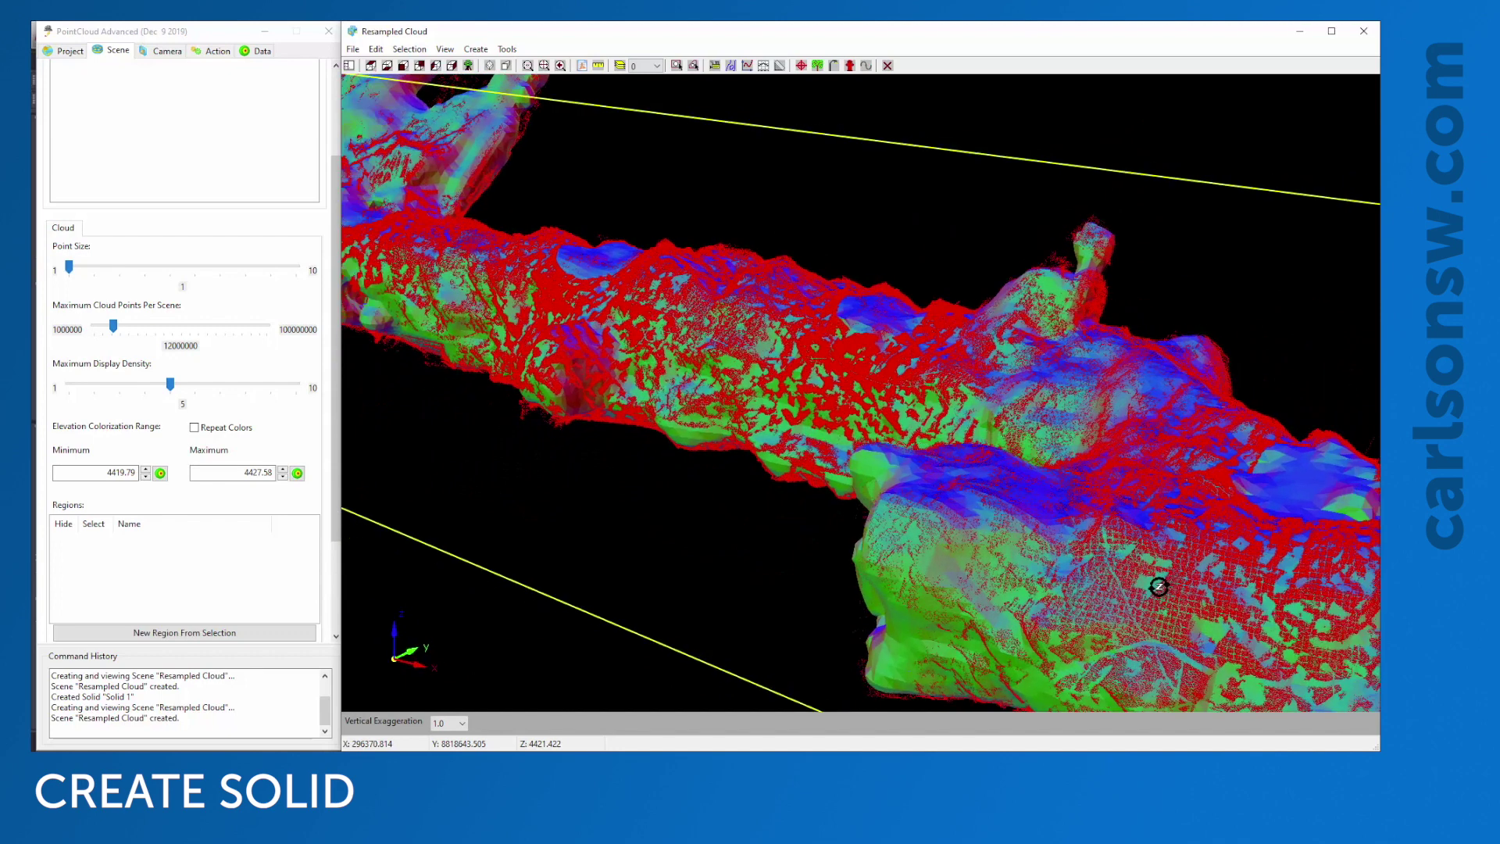
drag(1182, 528, 1019, 499)
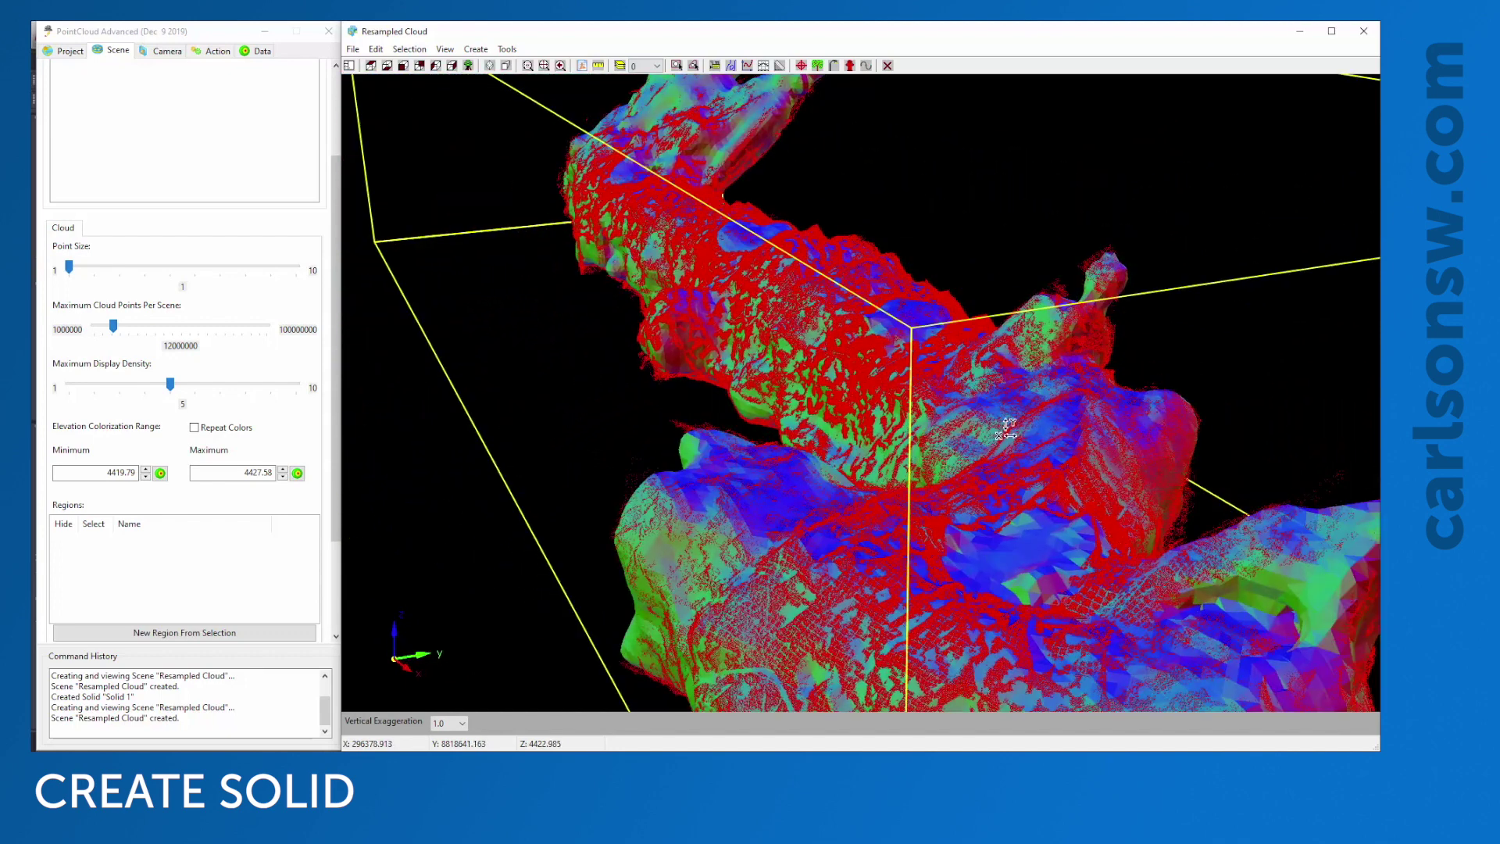
scroll(1007, 428, up, 2)
drag(646, 359, 687, 401)
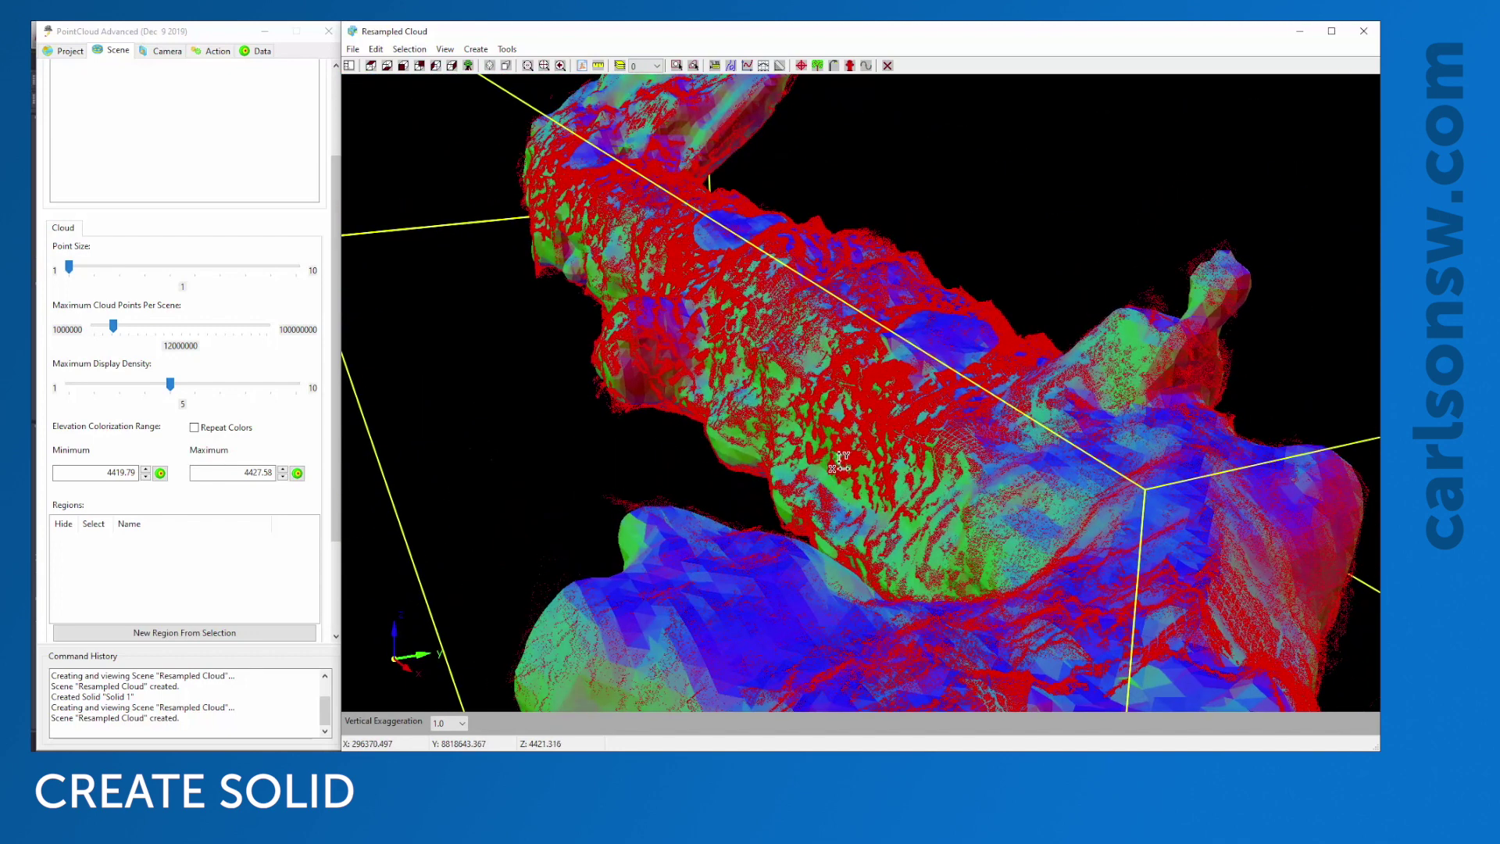
drag(864, 491, 658, 479)
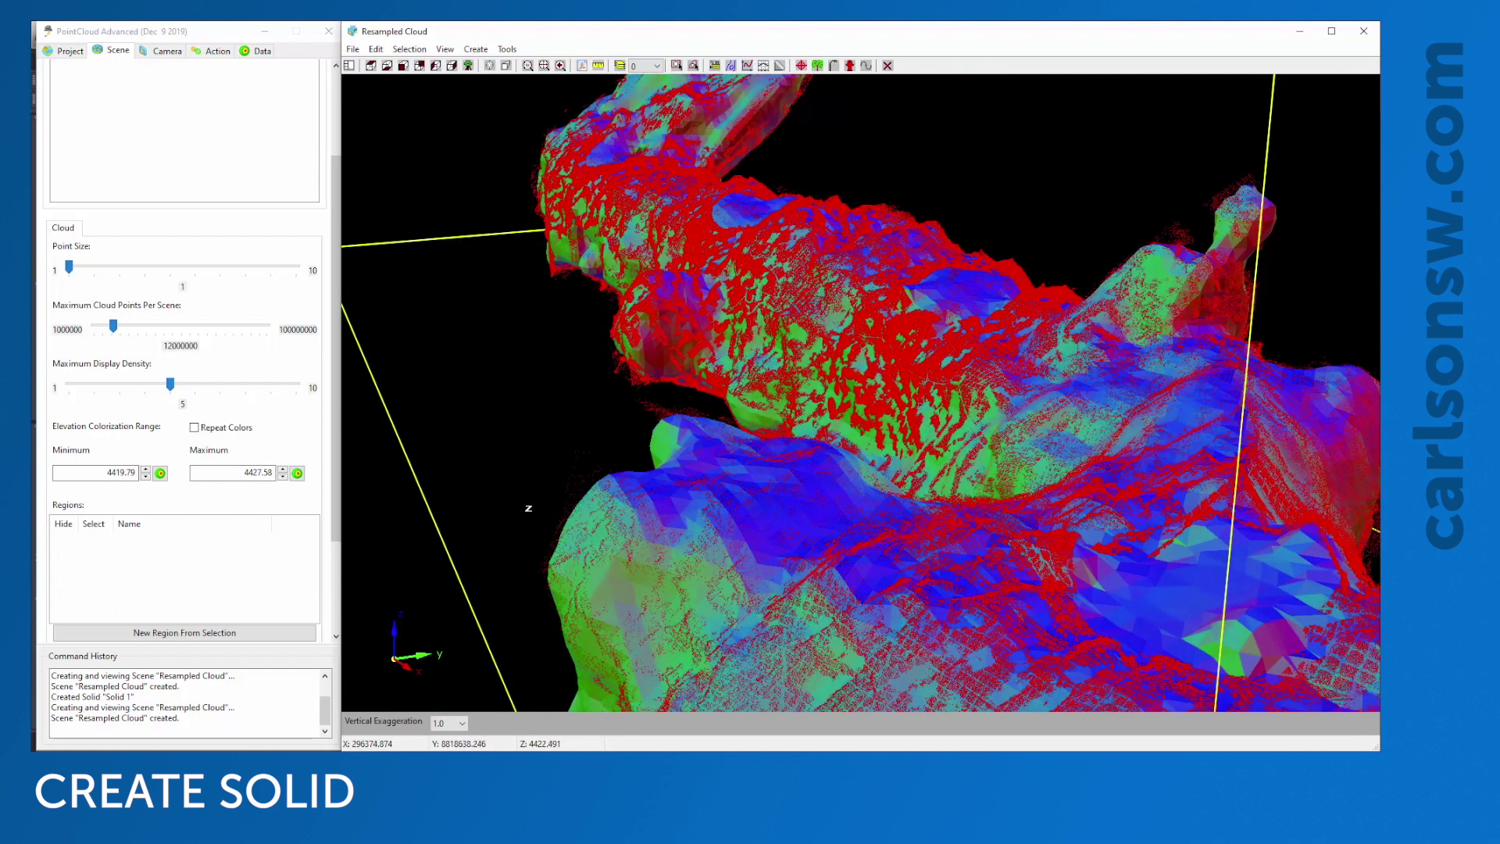
drag(813, 539, 1075, 204)
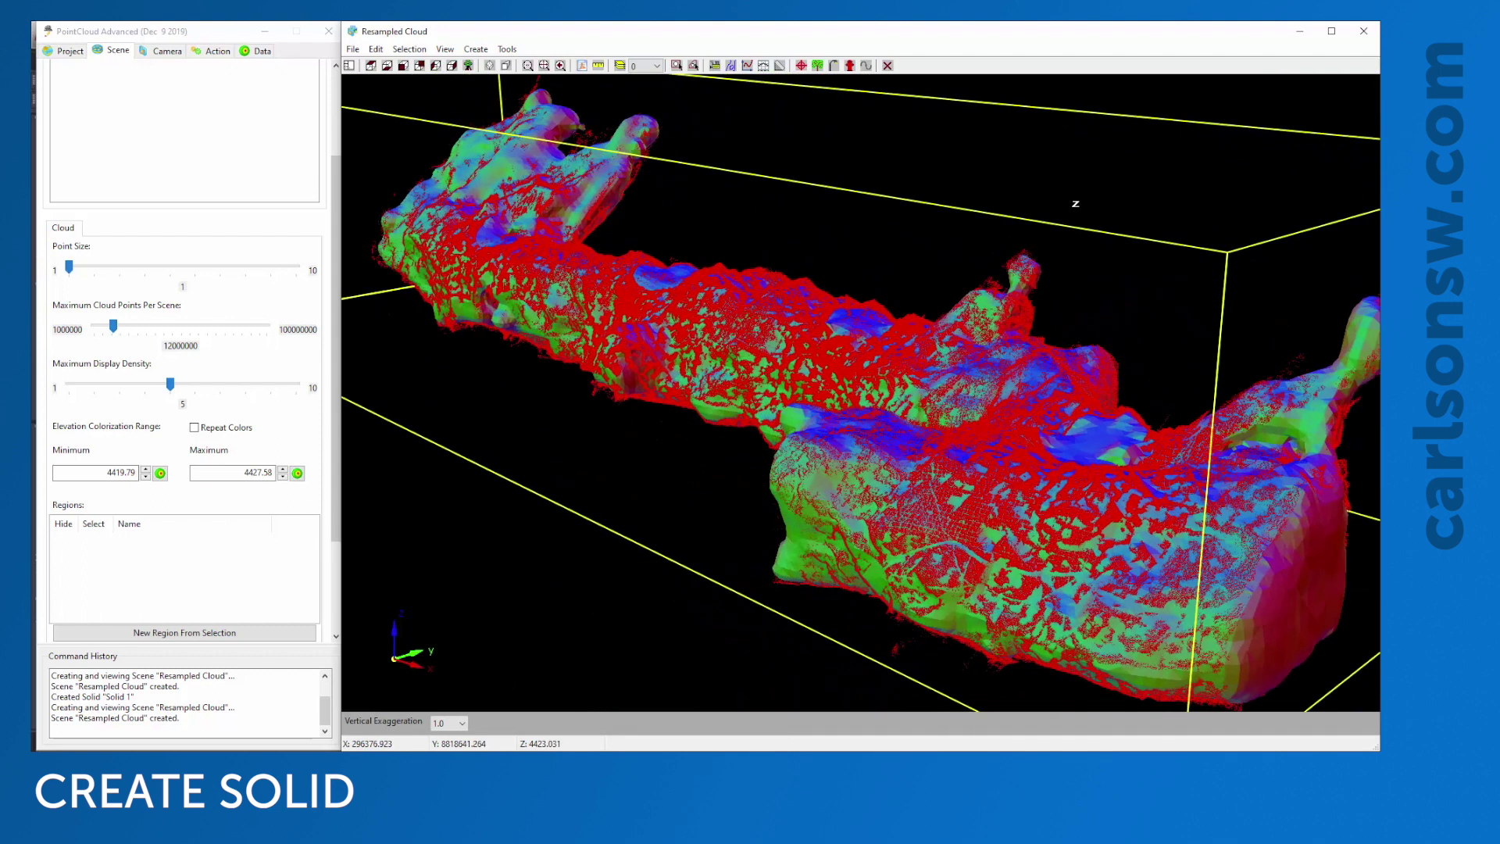
mouse_move(905, 330)
mouse_down()
mouse_move(895, 347)
mouse_move(930, 303)
mouse_move(901, 318)
mouse_up()
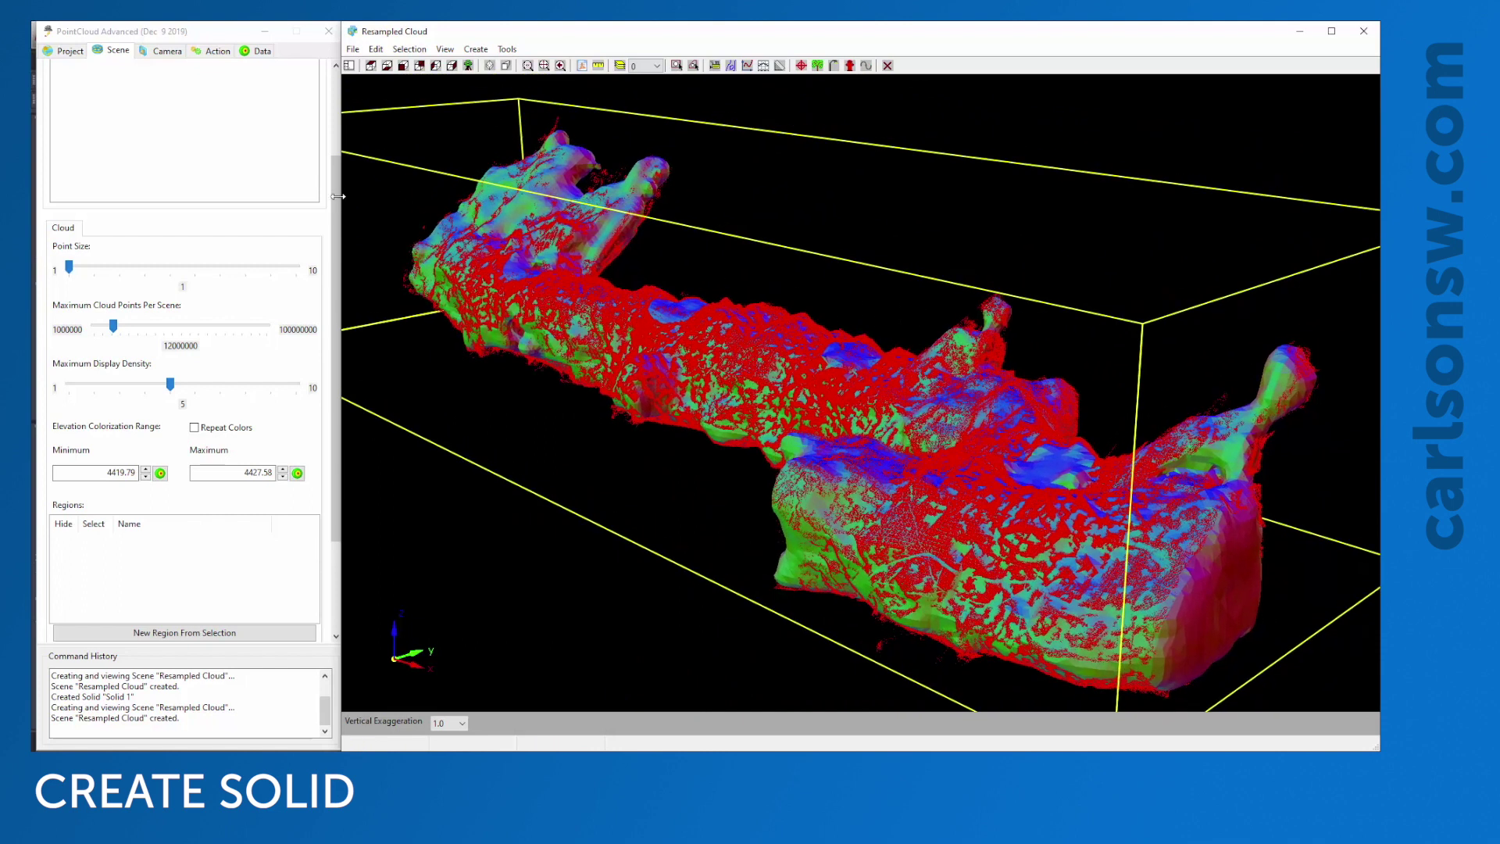
drag(333, 193, 335, 102)
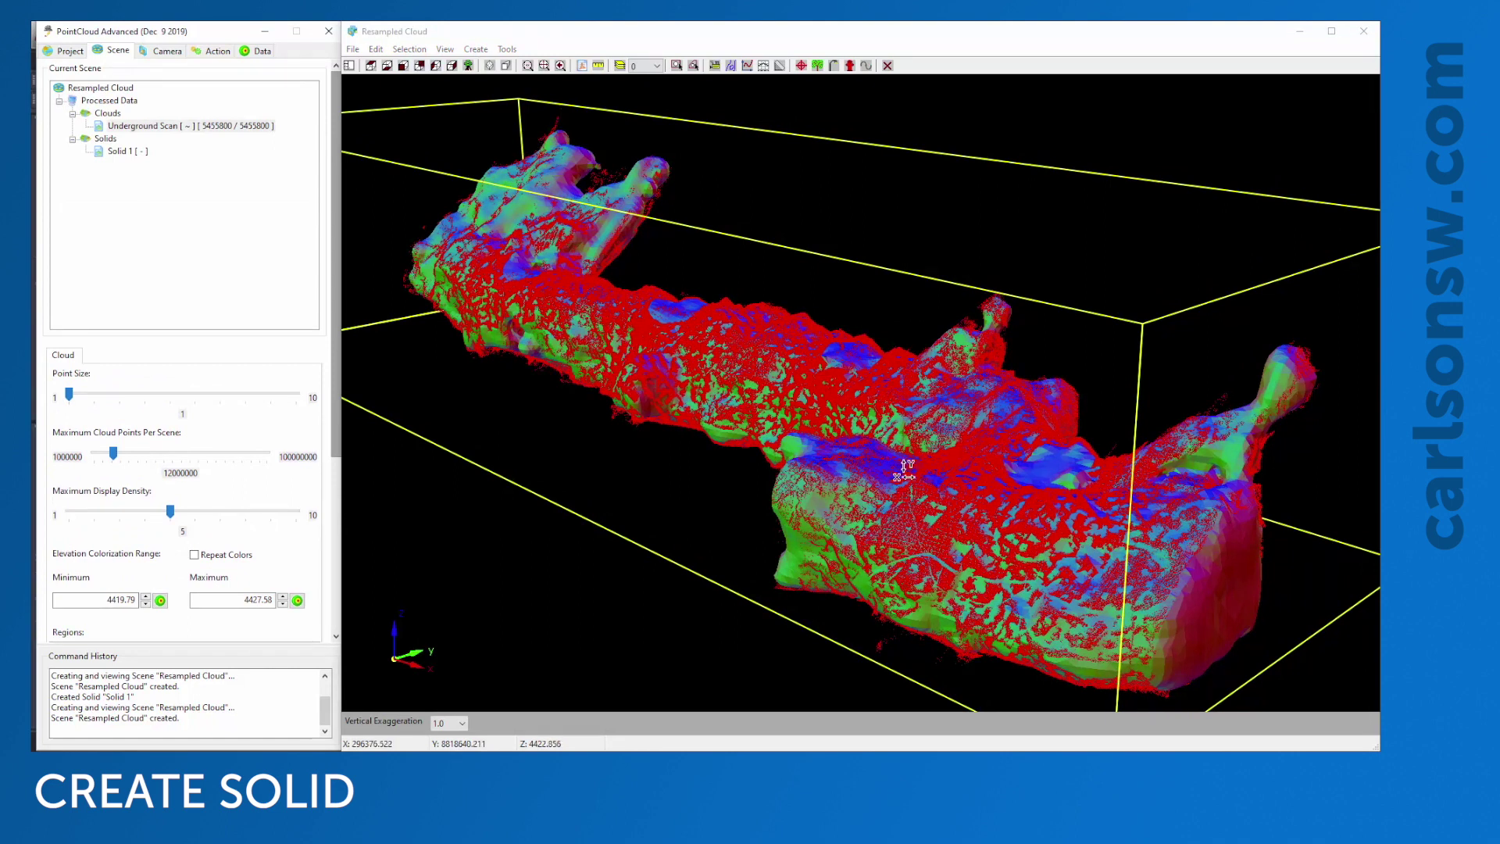
Step: Build a new solid via Create > Solid, keeping the name Solid 2 and Tightness 8
click(473, 50)
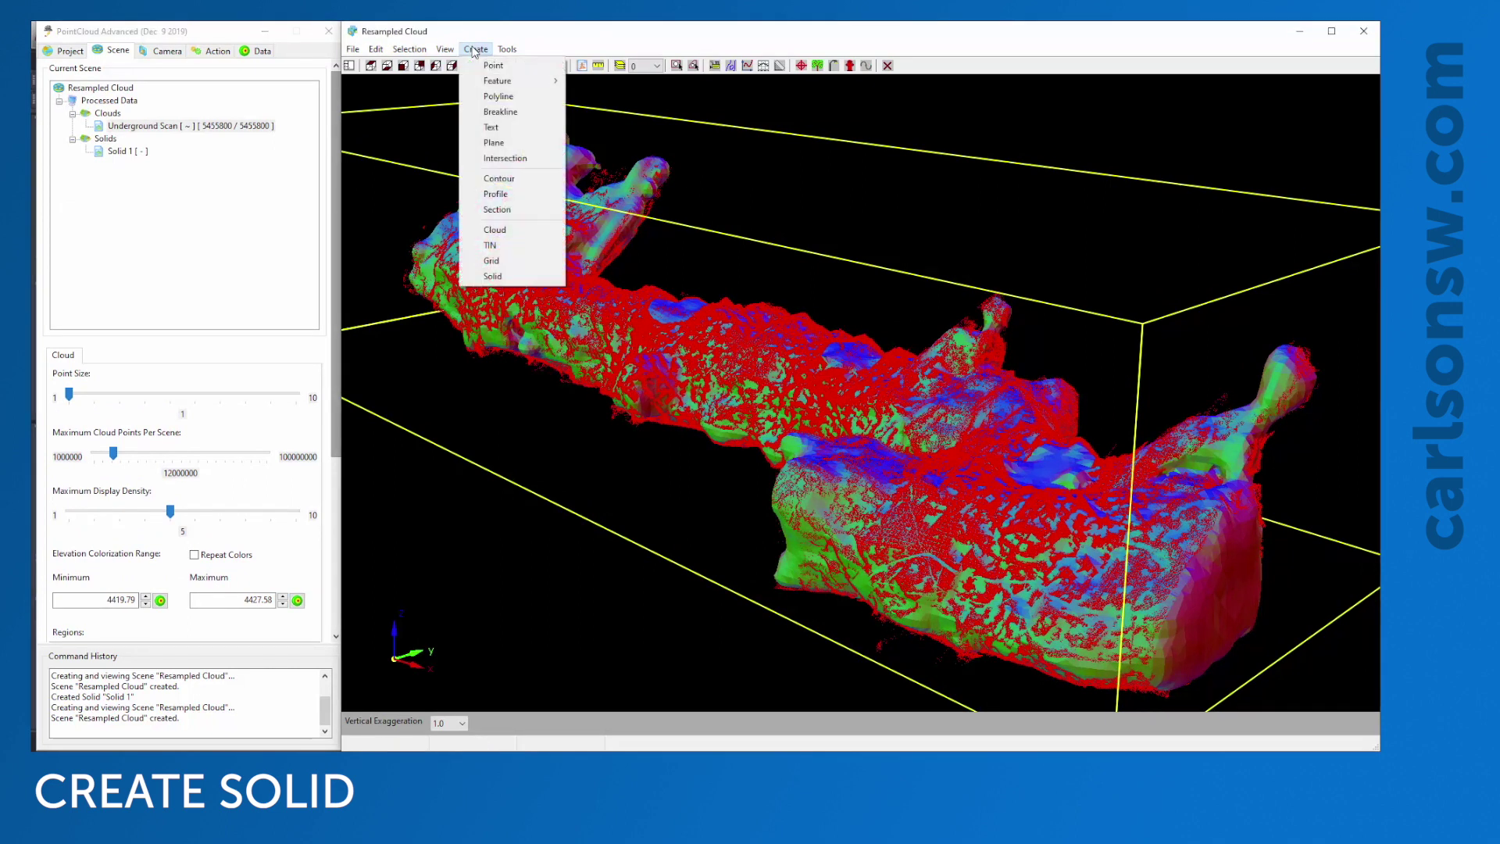
click(491, 277)
click(851, 292)
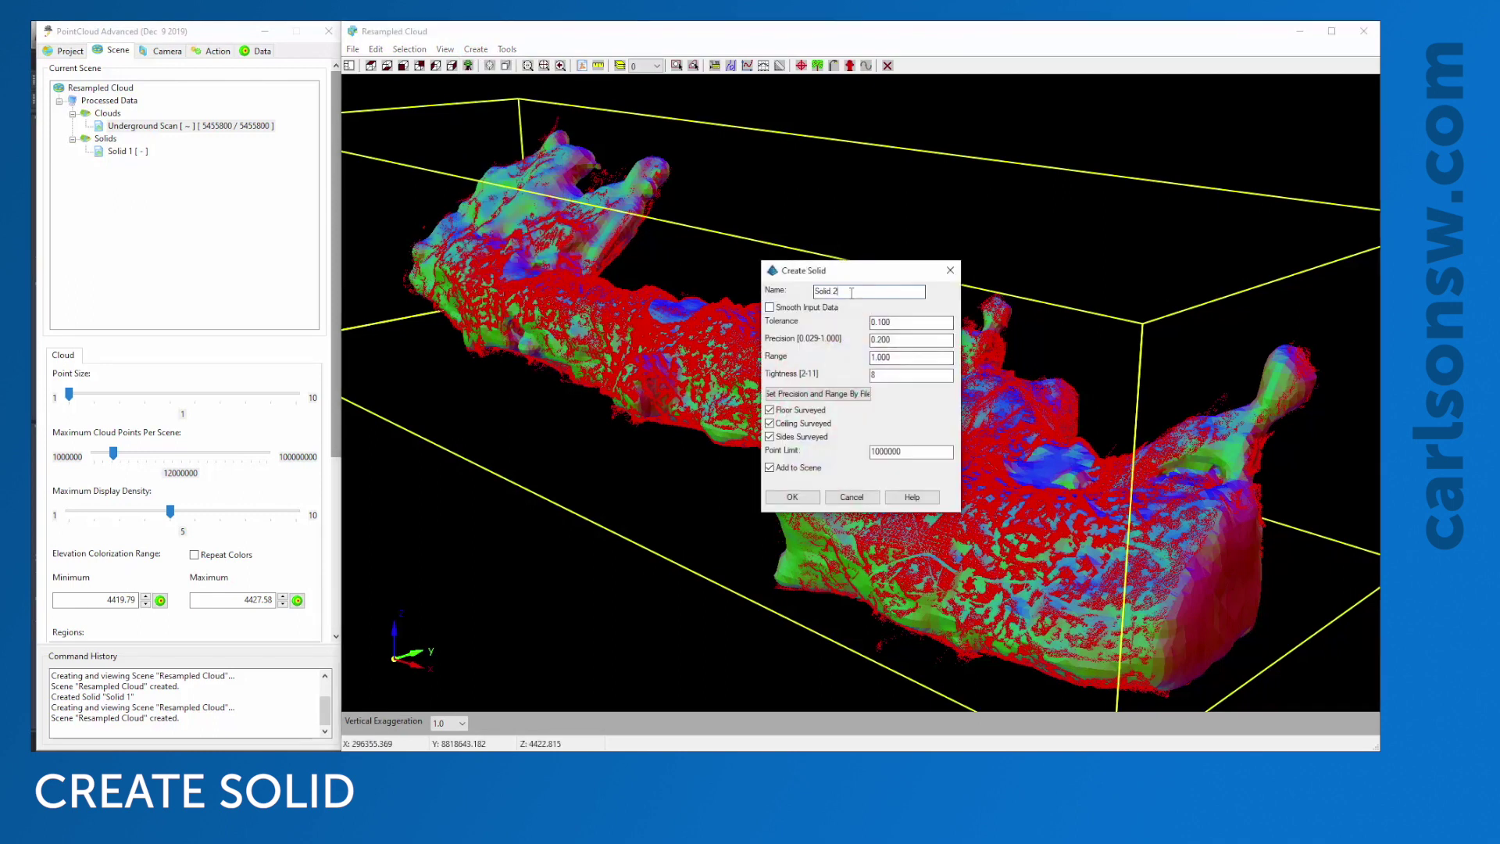
drag(888, 380, 865, 383)
click(792, 498)
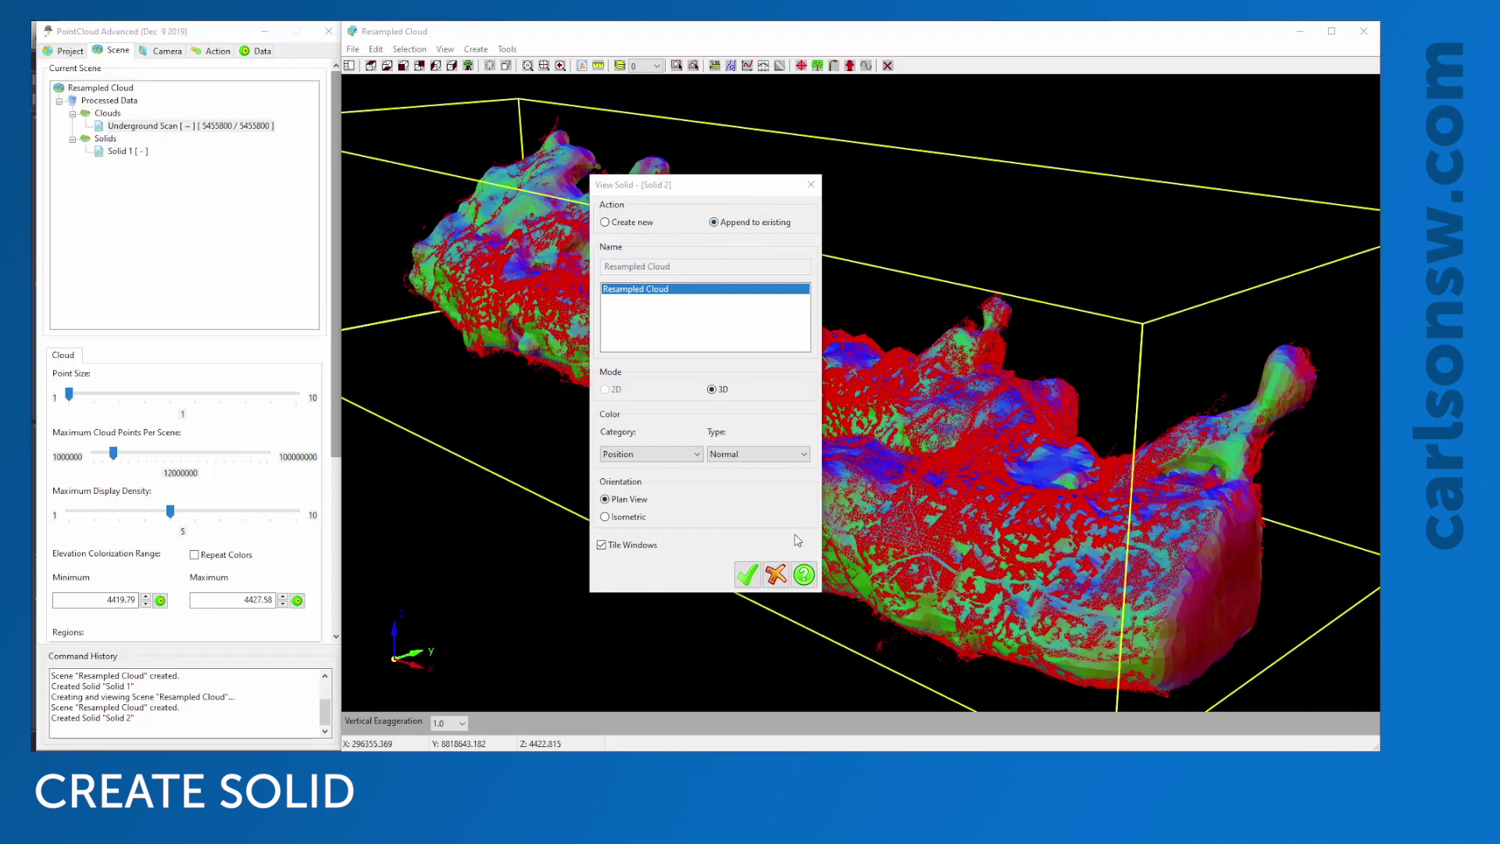
Step: Append Solid 2 to the Resampled Cloud scene and drop the point size from 5 to 1
click(744, 575)
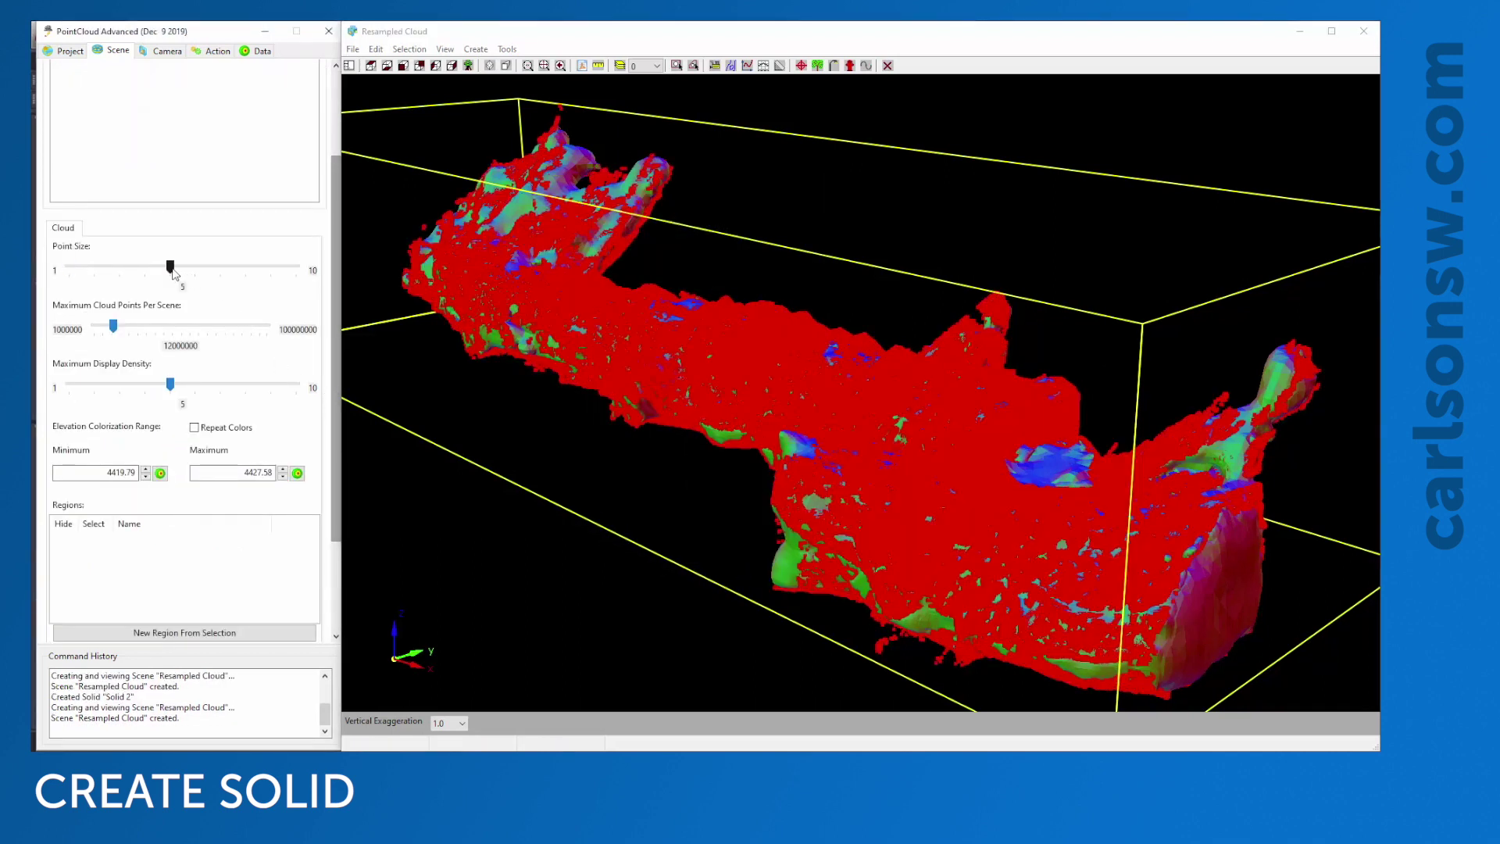
drag(174, 273, 47, 270)
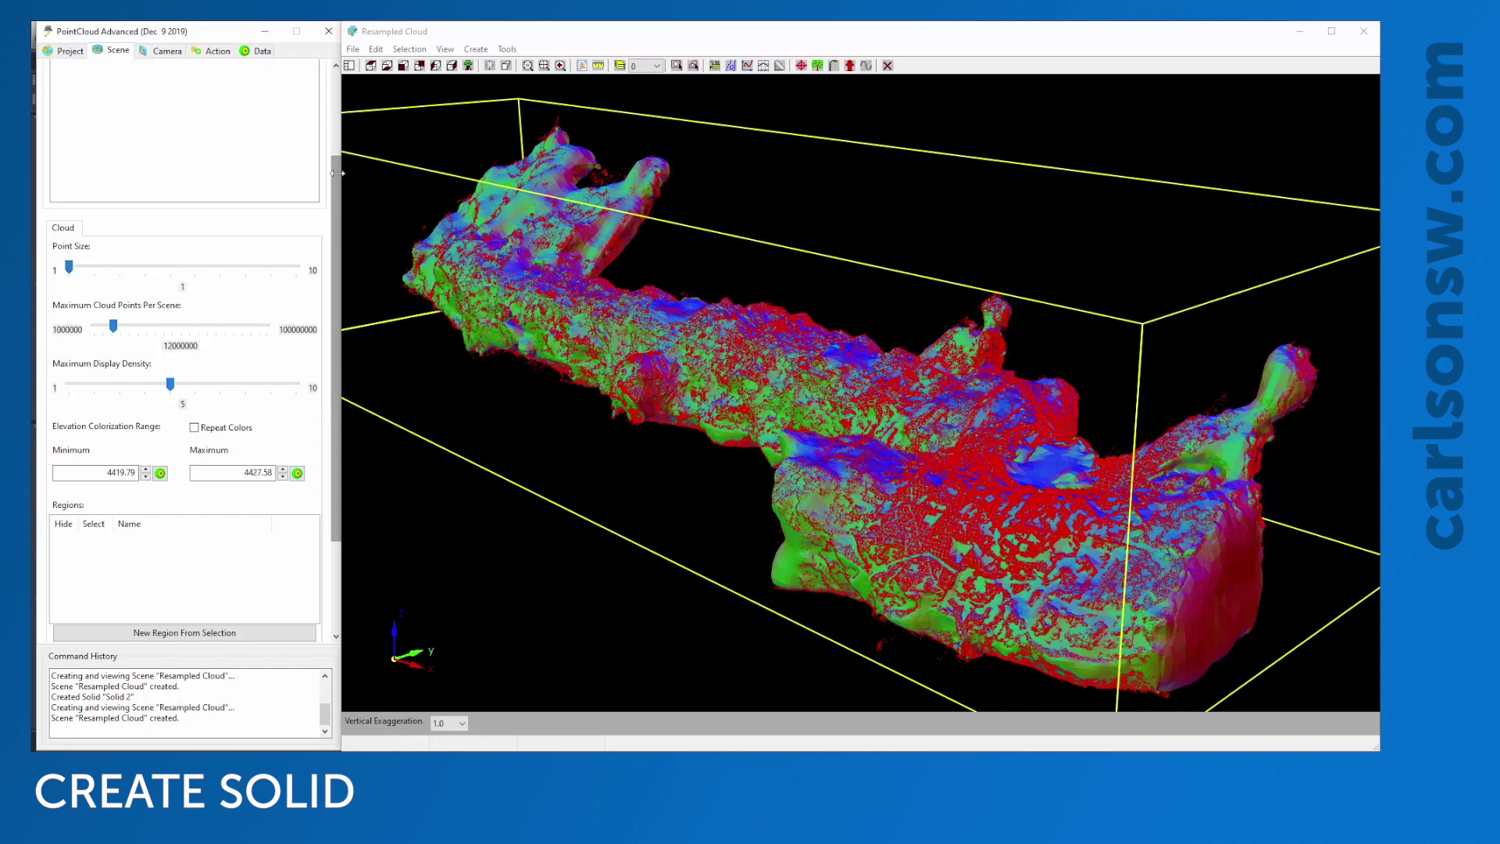
drag(334, 166, 336, 52)
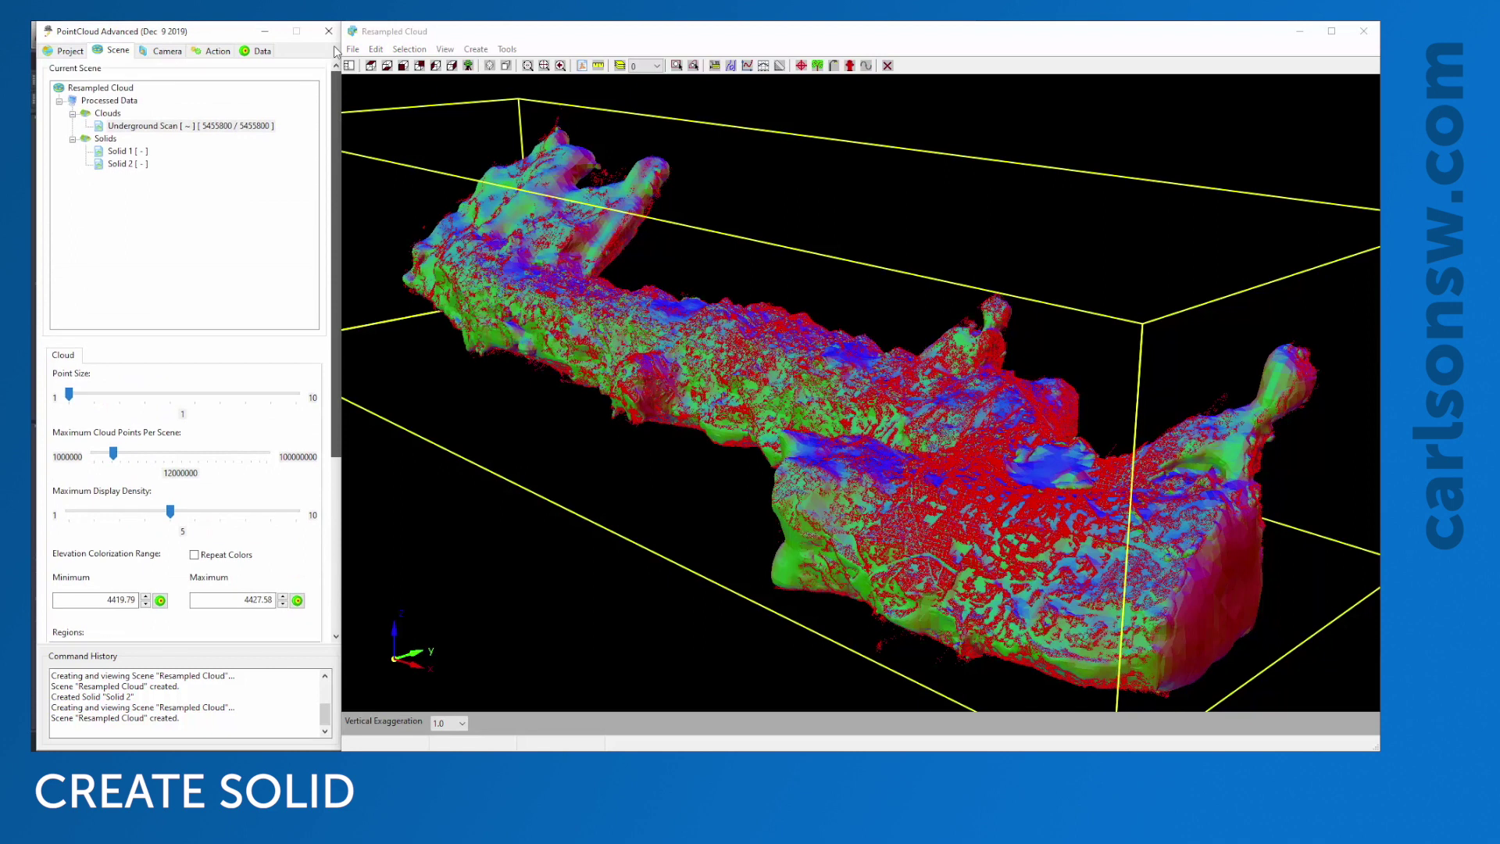
Step: Select Solid 1, hide its front faces, and orbit the view down to a low angle
click(122, 151)
click(122, 162)
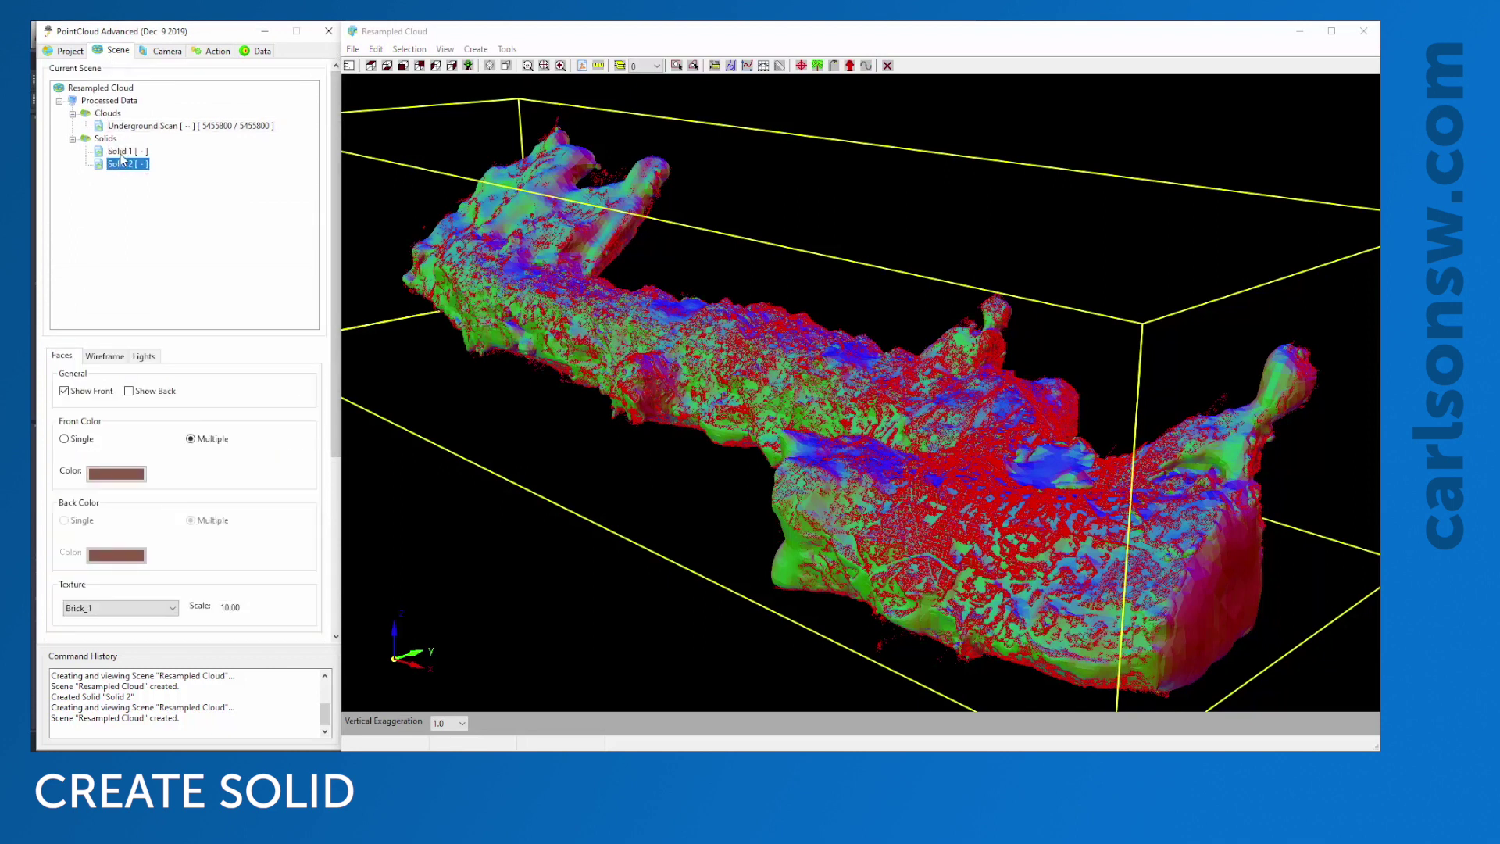
click(121, 152)
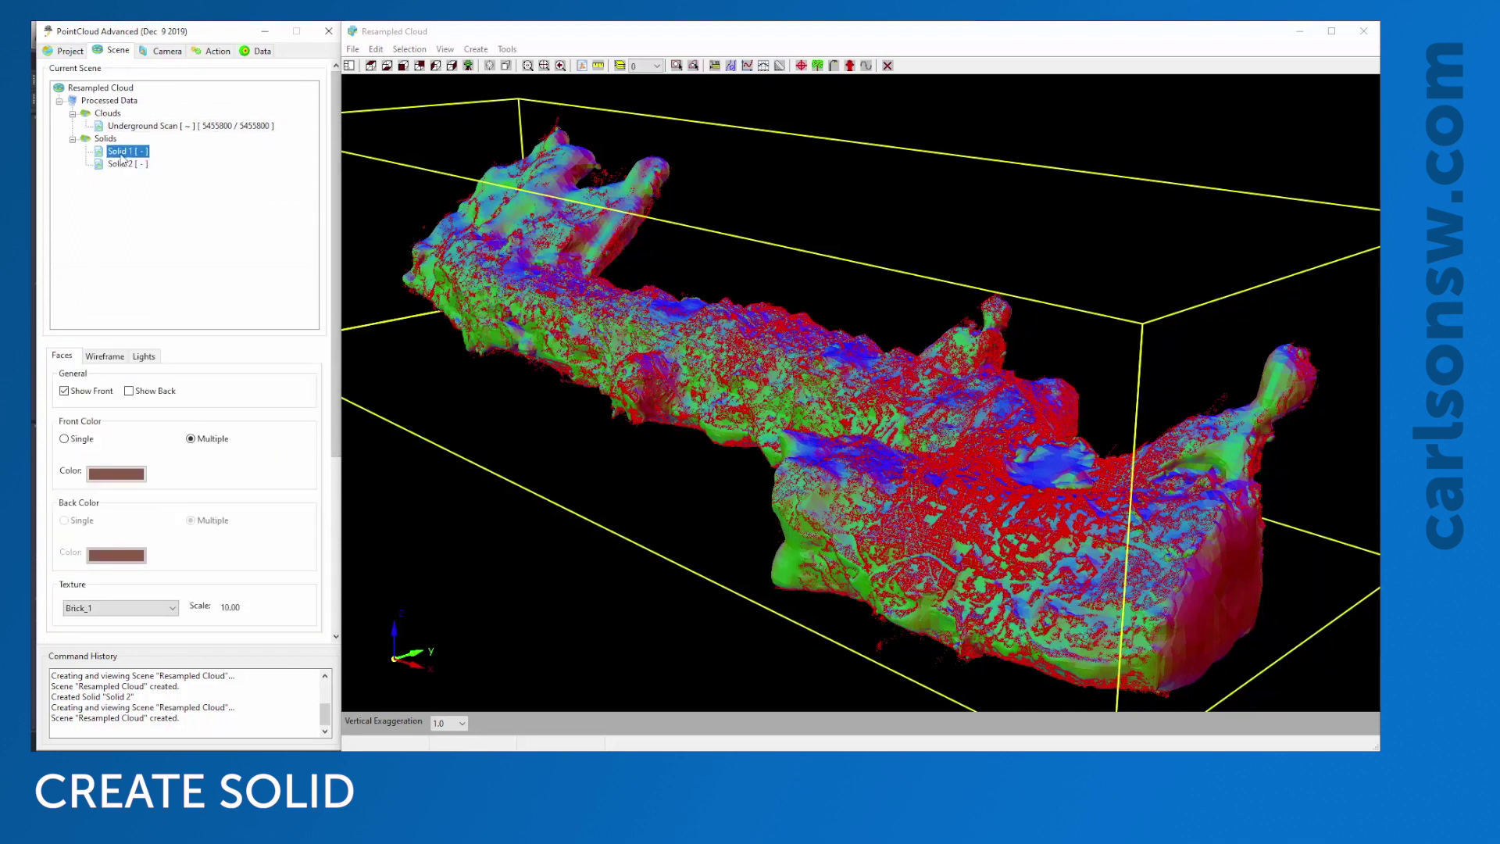
click(64, 392)
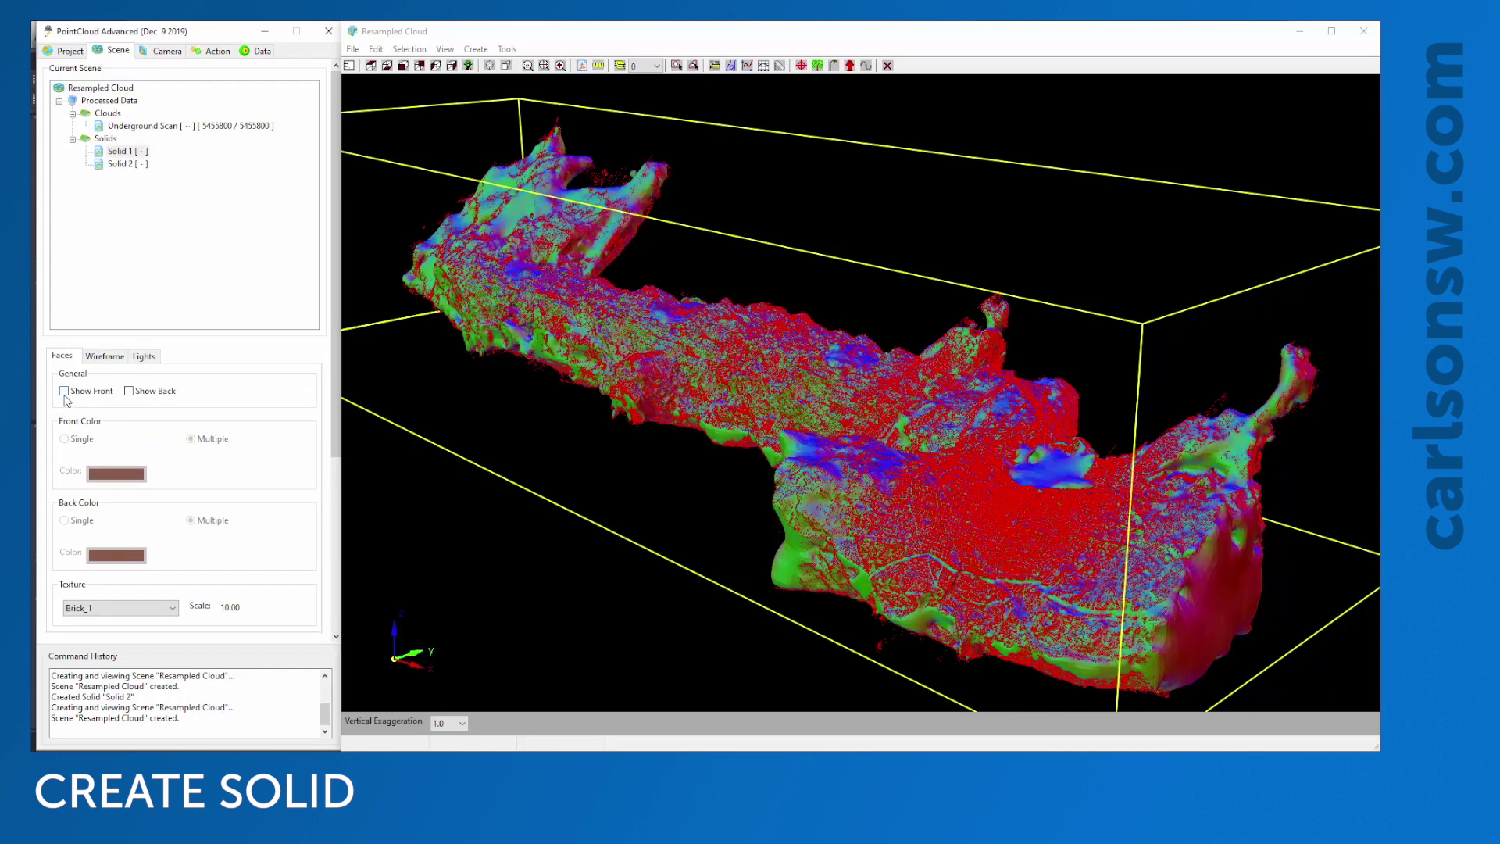
scroll(1008, 508, up, 10)
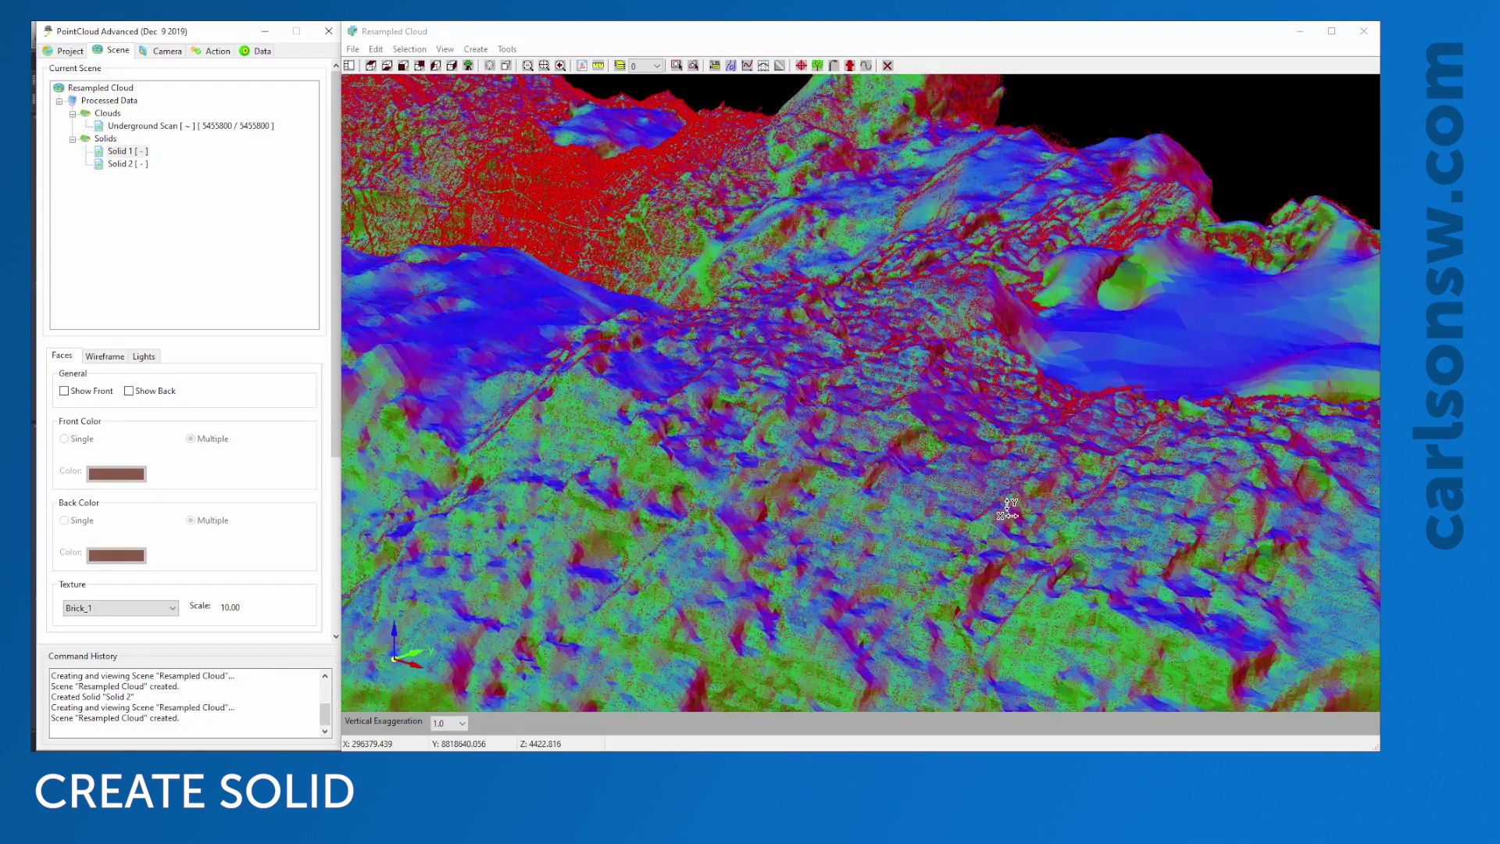
scroll(1007, 508, up, 5)
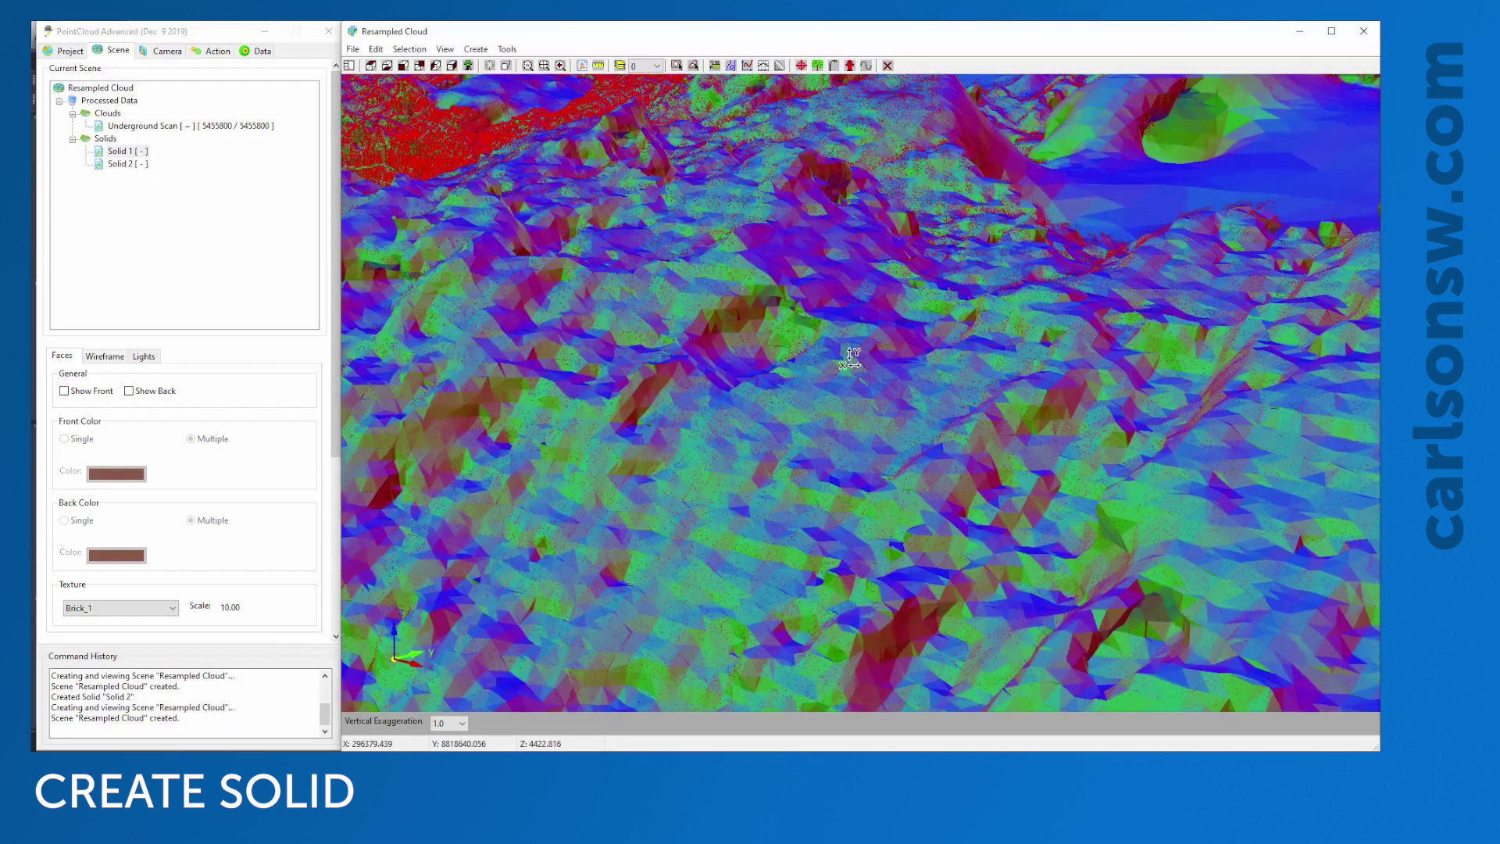
drag(850, 358, 529, 445)
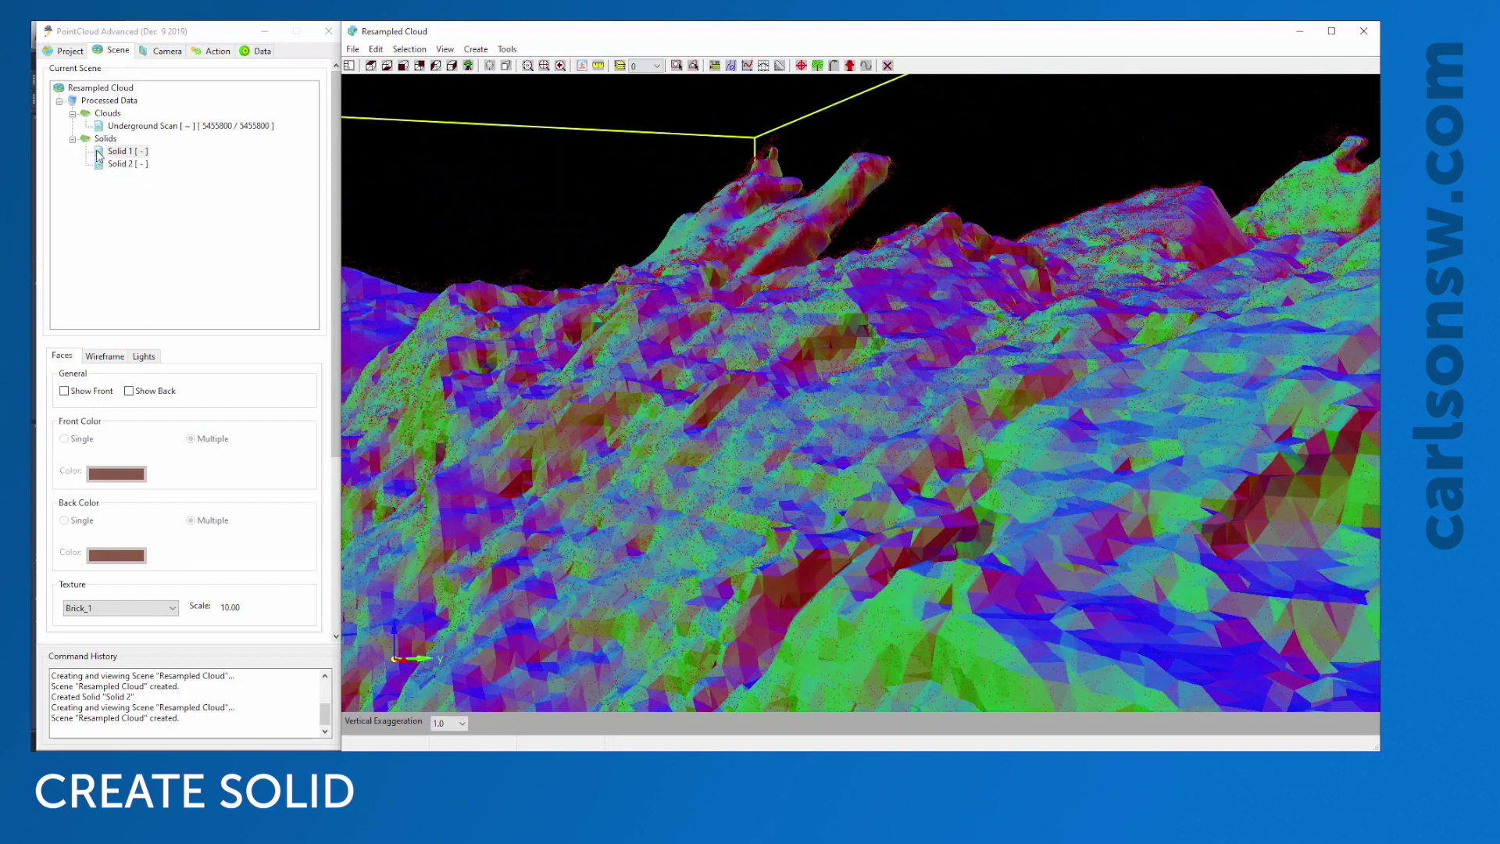
Step: Toggle Show Front repeatedly to compare the solid against the cloud
click(75, 395)
click(75, 395)
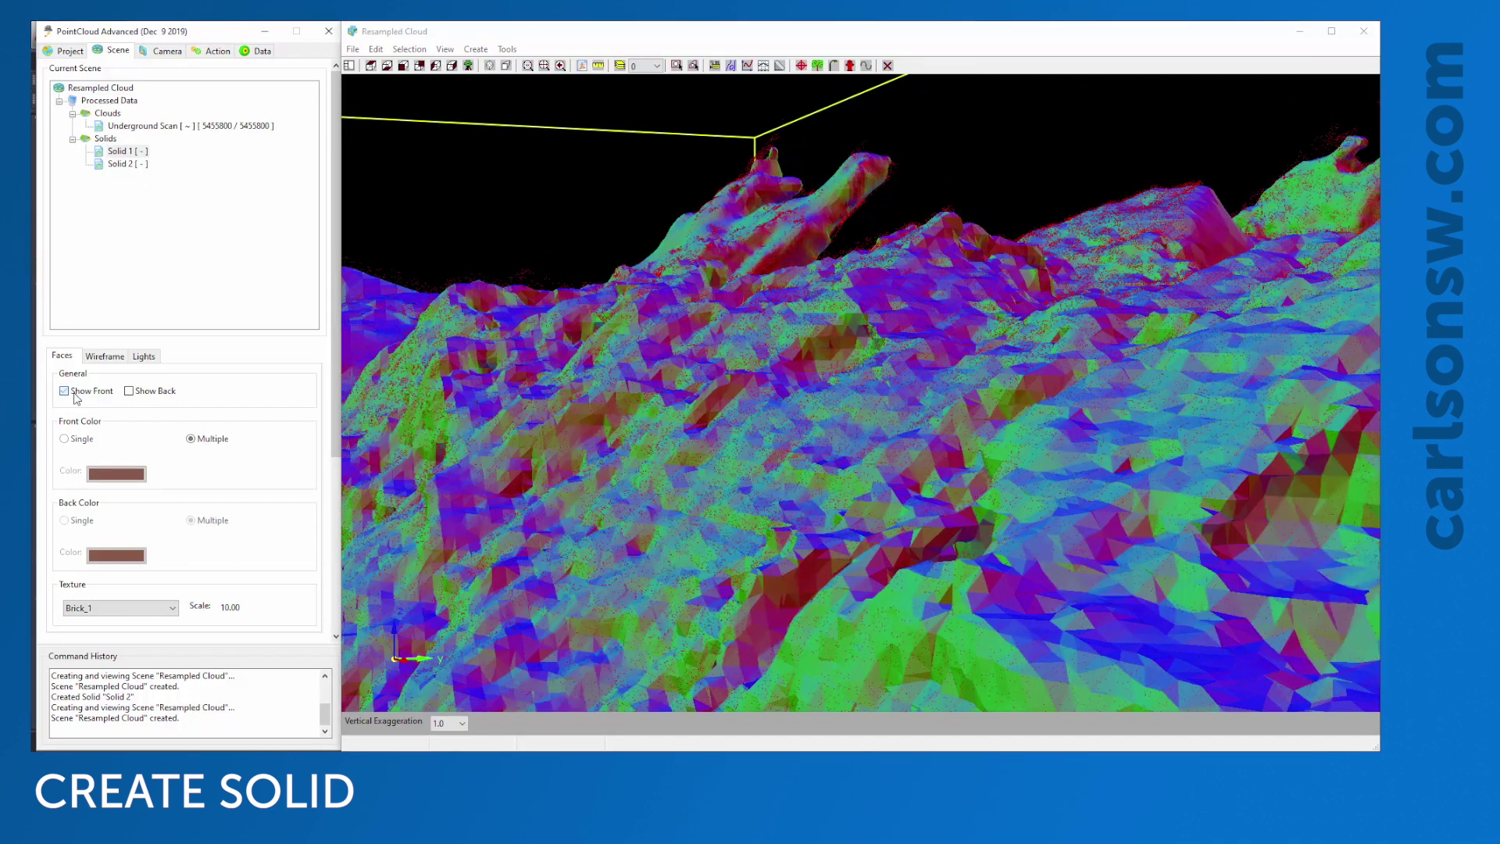
click(75, 395)
click(75, 395)
click(75, 395)
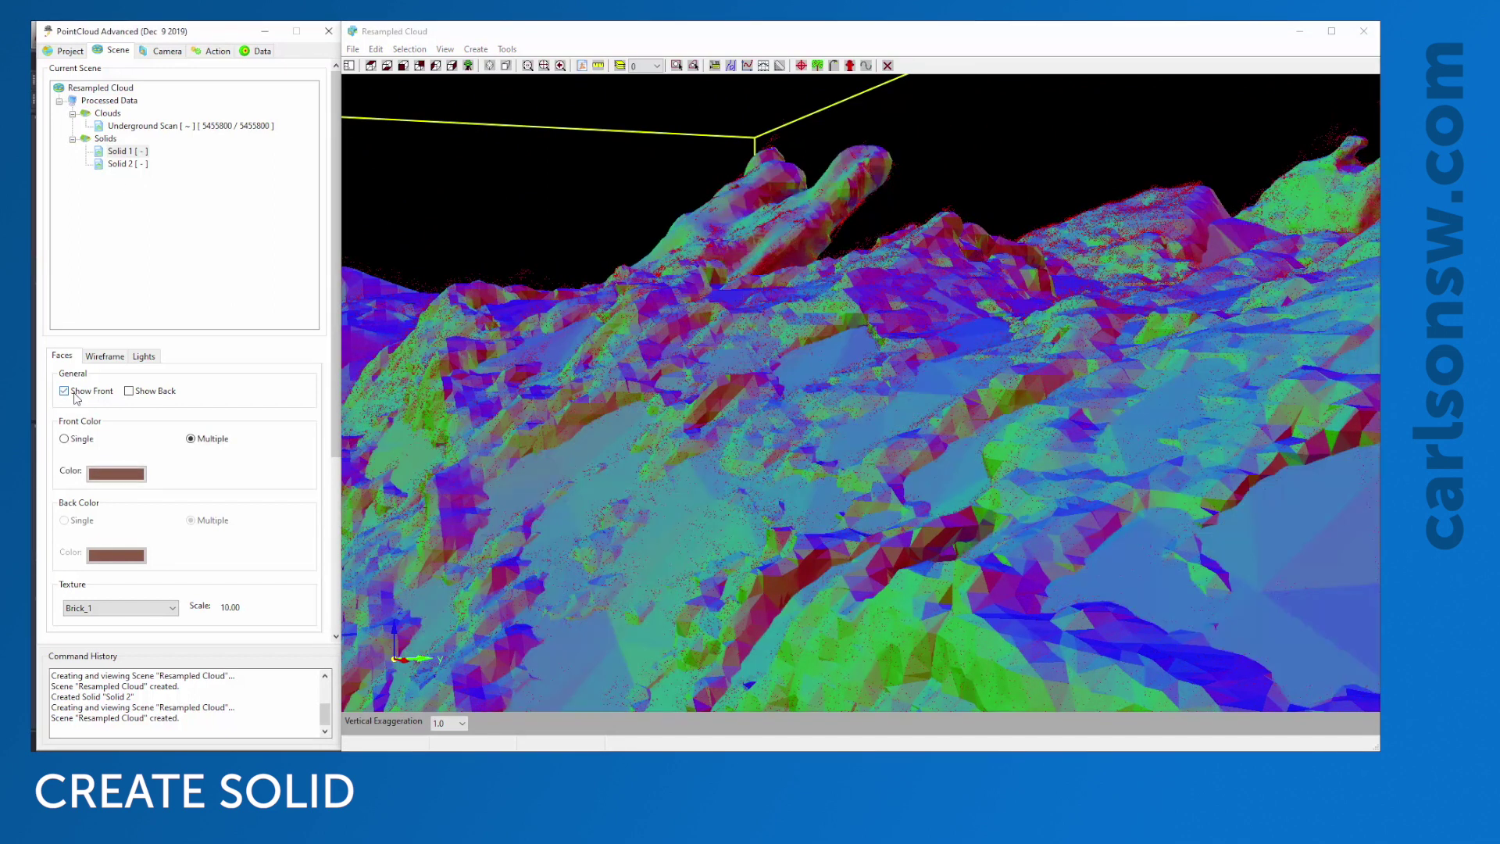
click(75, 395)
click(75, 395)
click(75, 395)
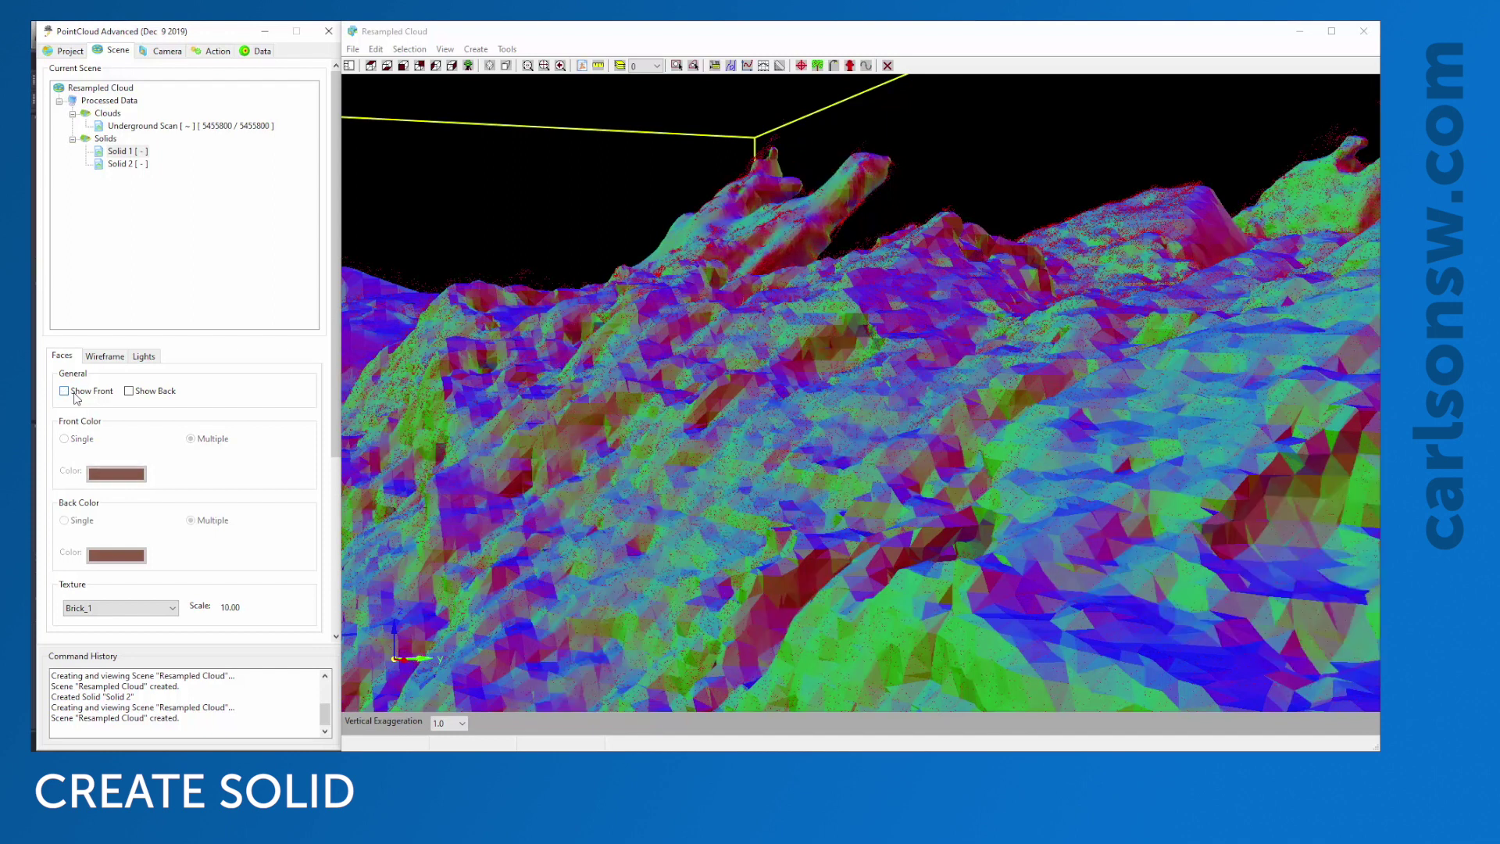
click(75, 395)
click(75, 395)
click(75, 395)
Step: Zoom out to view the whole cave scan
scroll(318, 387, down, 1)
drag(681, 372, 766, 367)
scroll(698, 421, down, 5)
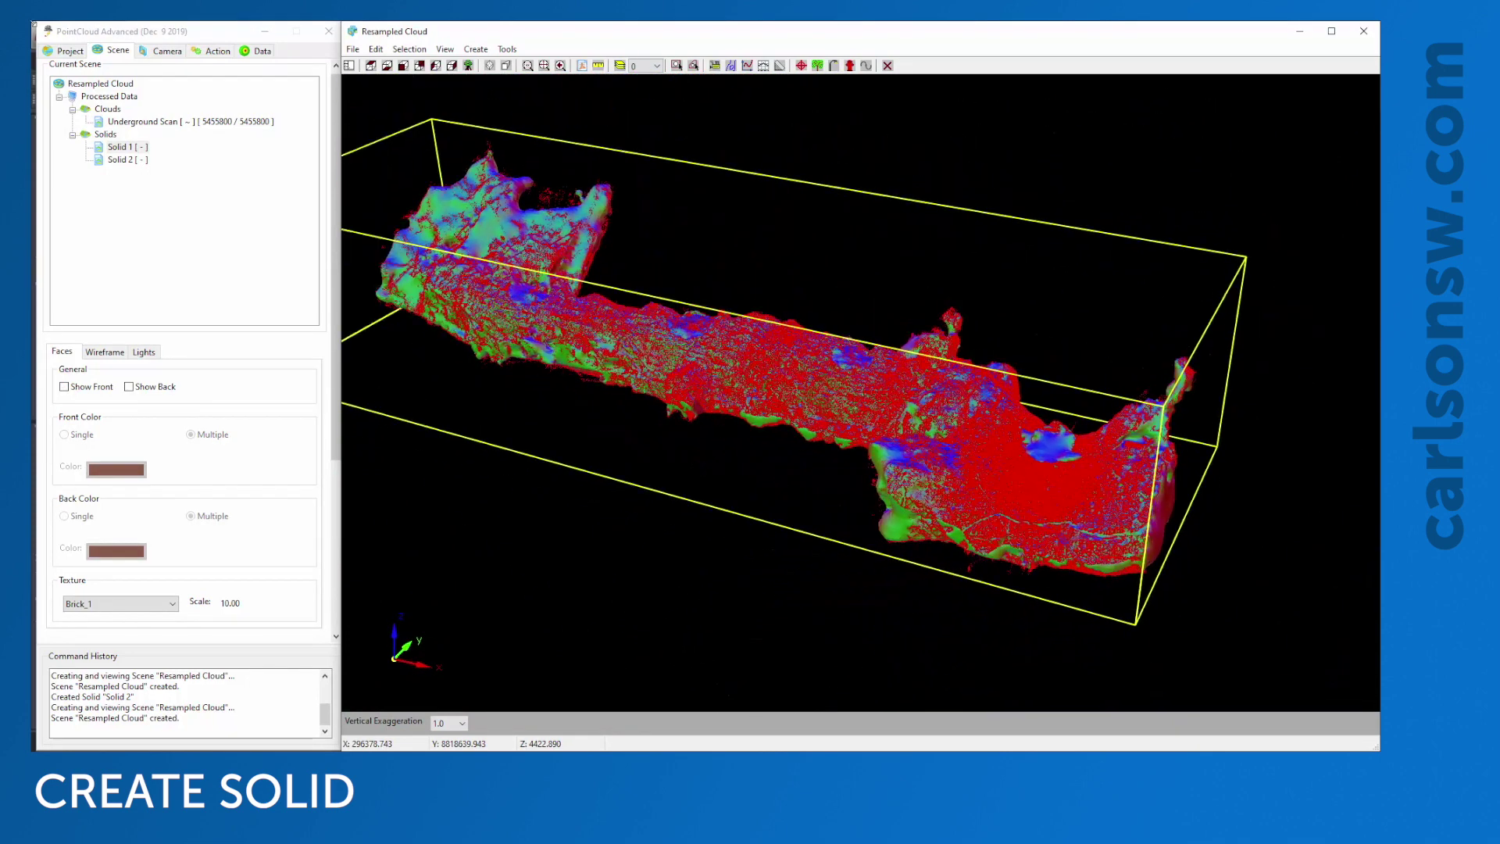
Step: Select Solid 1 under Solids in the Project tree and bring up its context menu
click(70, 51)
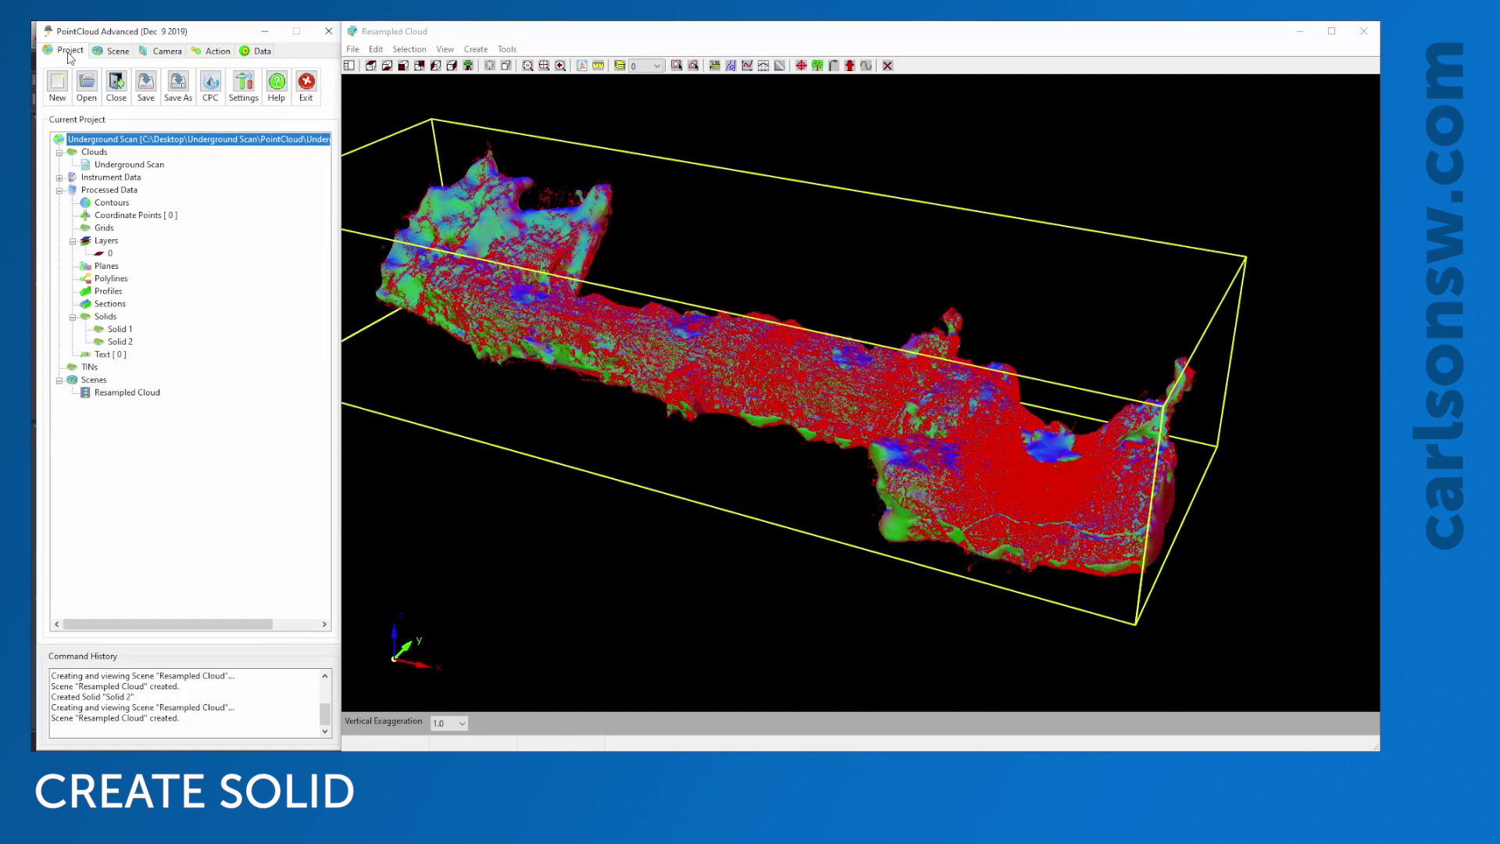
click(113, 328)
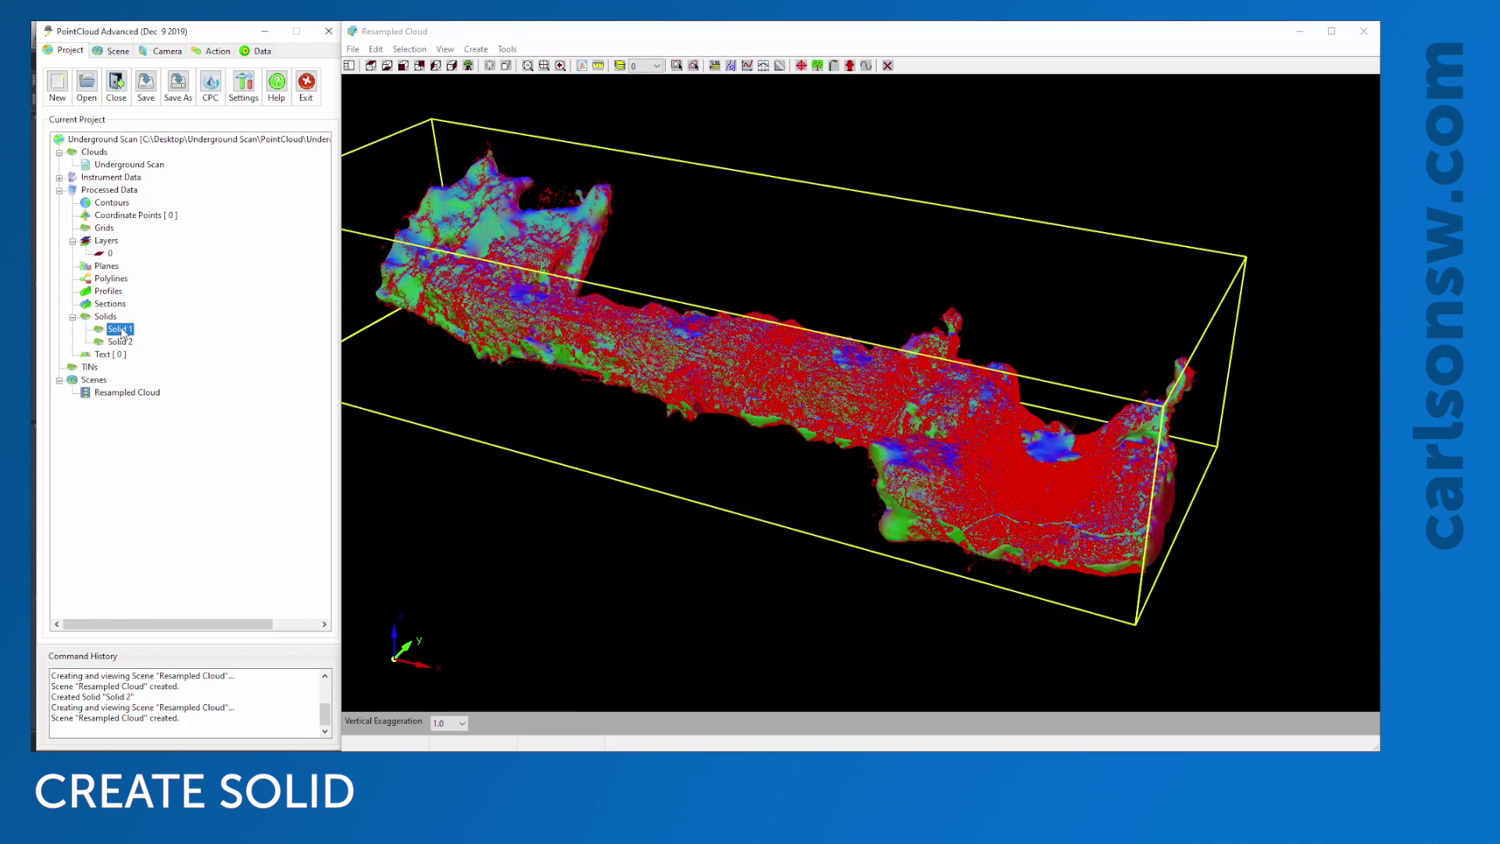
right_click(120, 328)
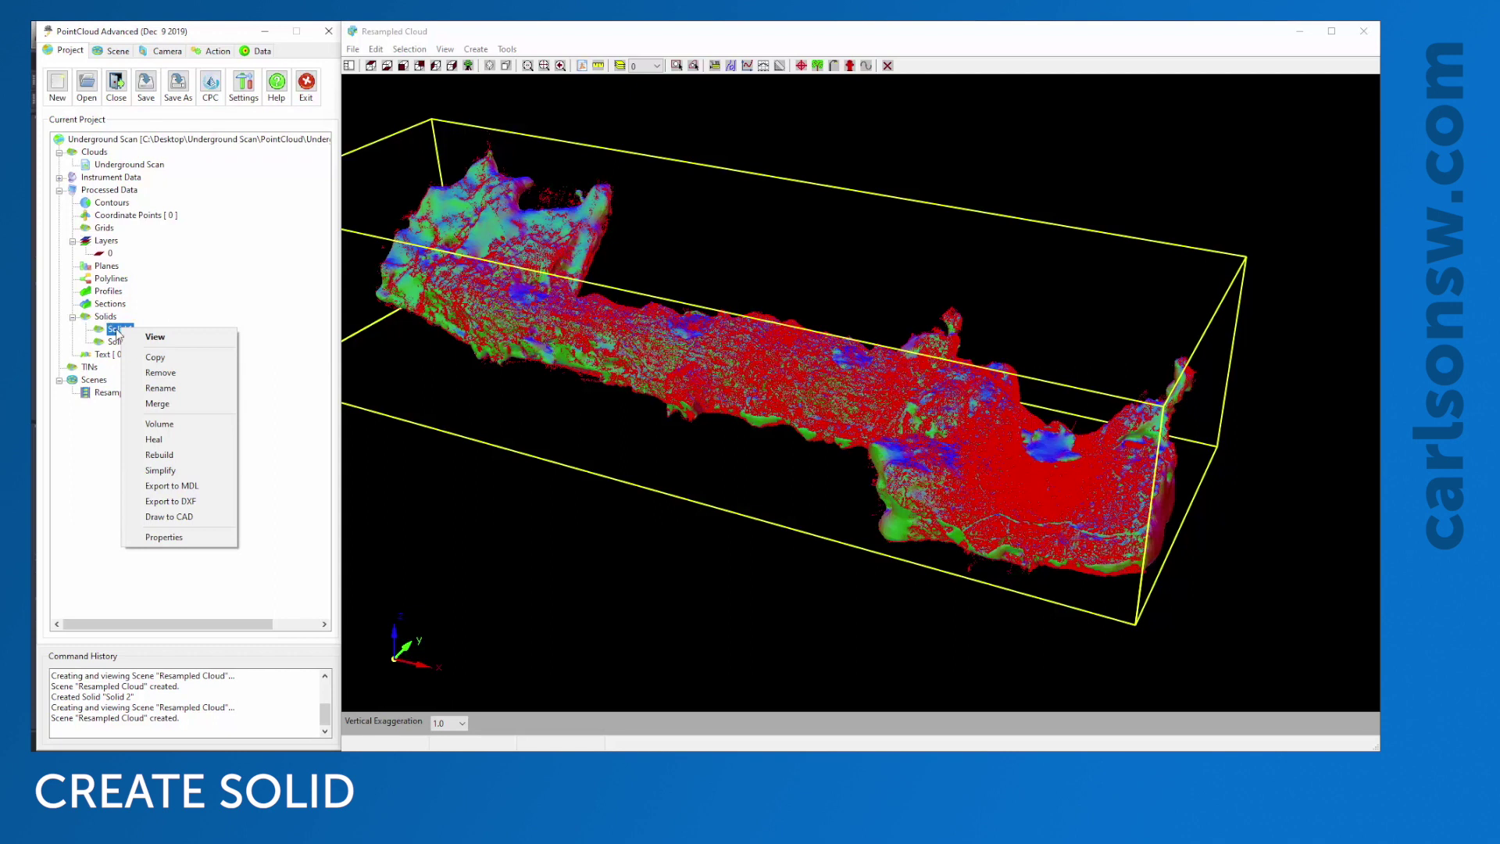
Step: Choose Export to MDL and save over the existing Solid 1.mdl in Desktop\Underground Scan
click(180, 489)
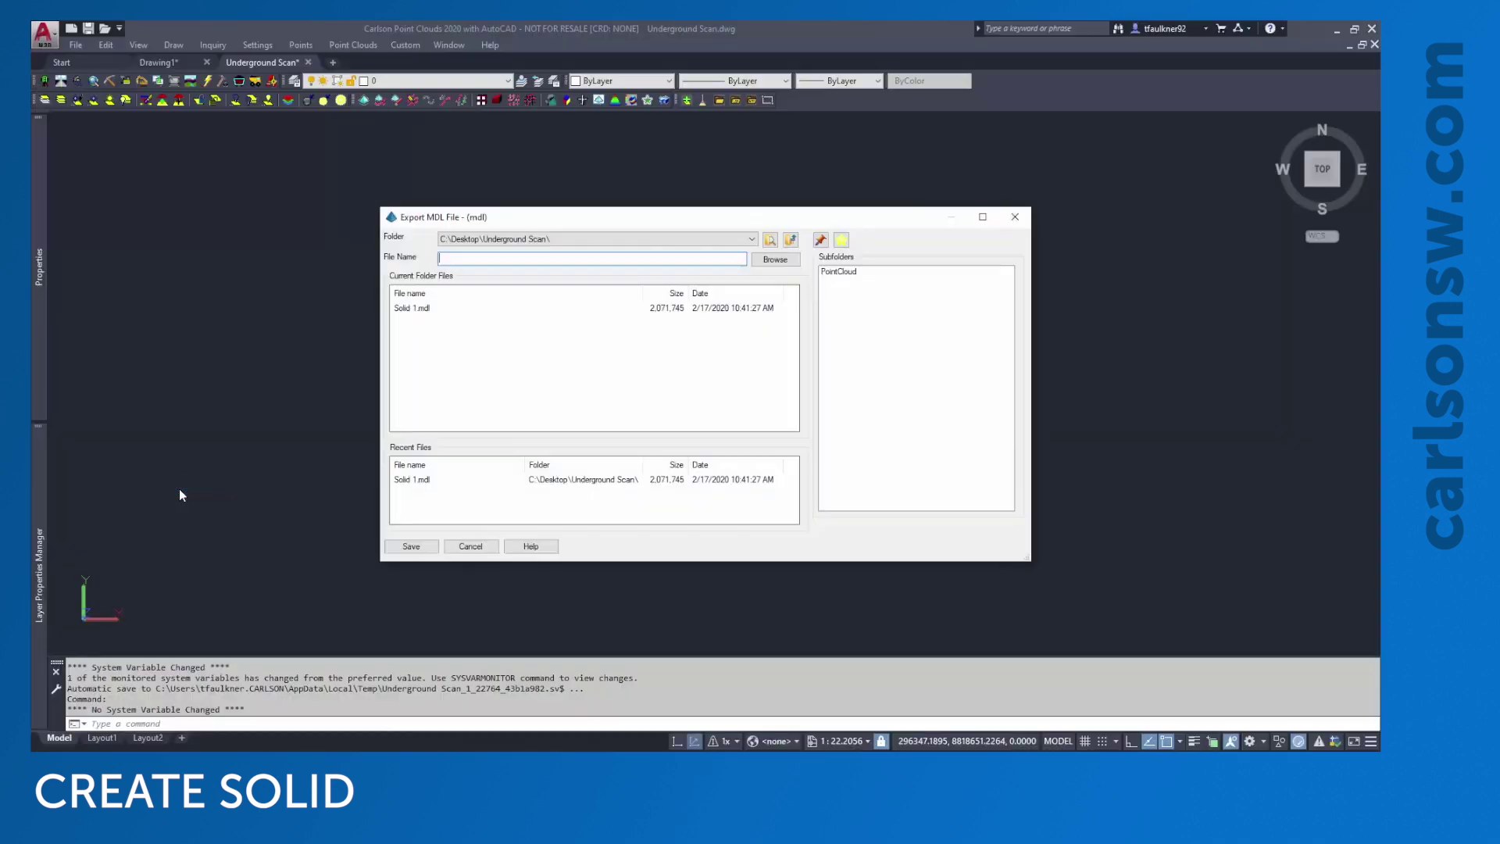
click(413, 309)
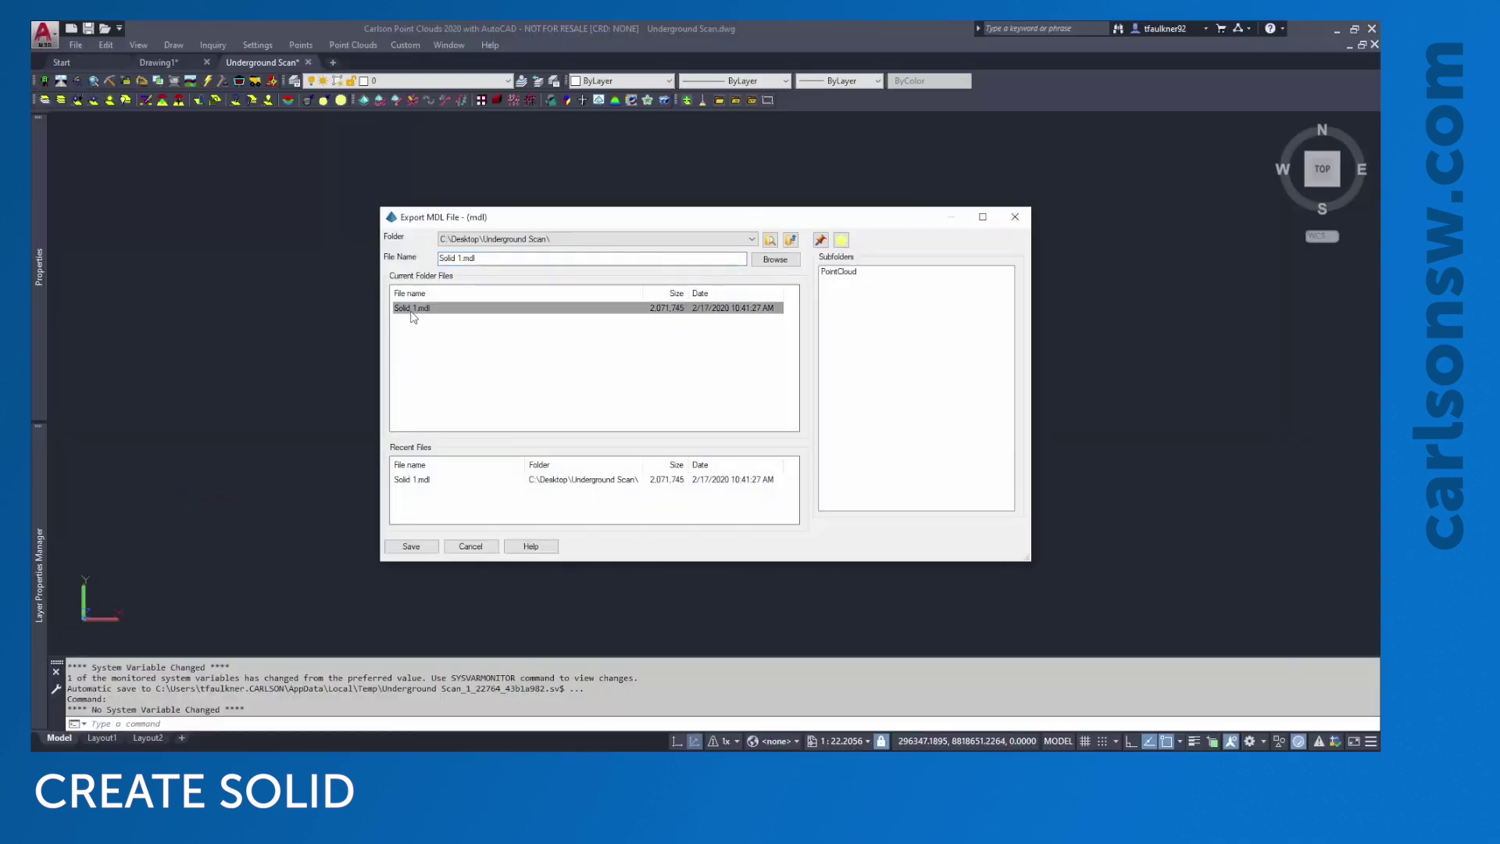
click(422, 550)
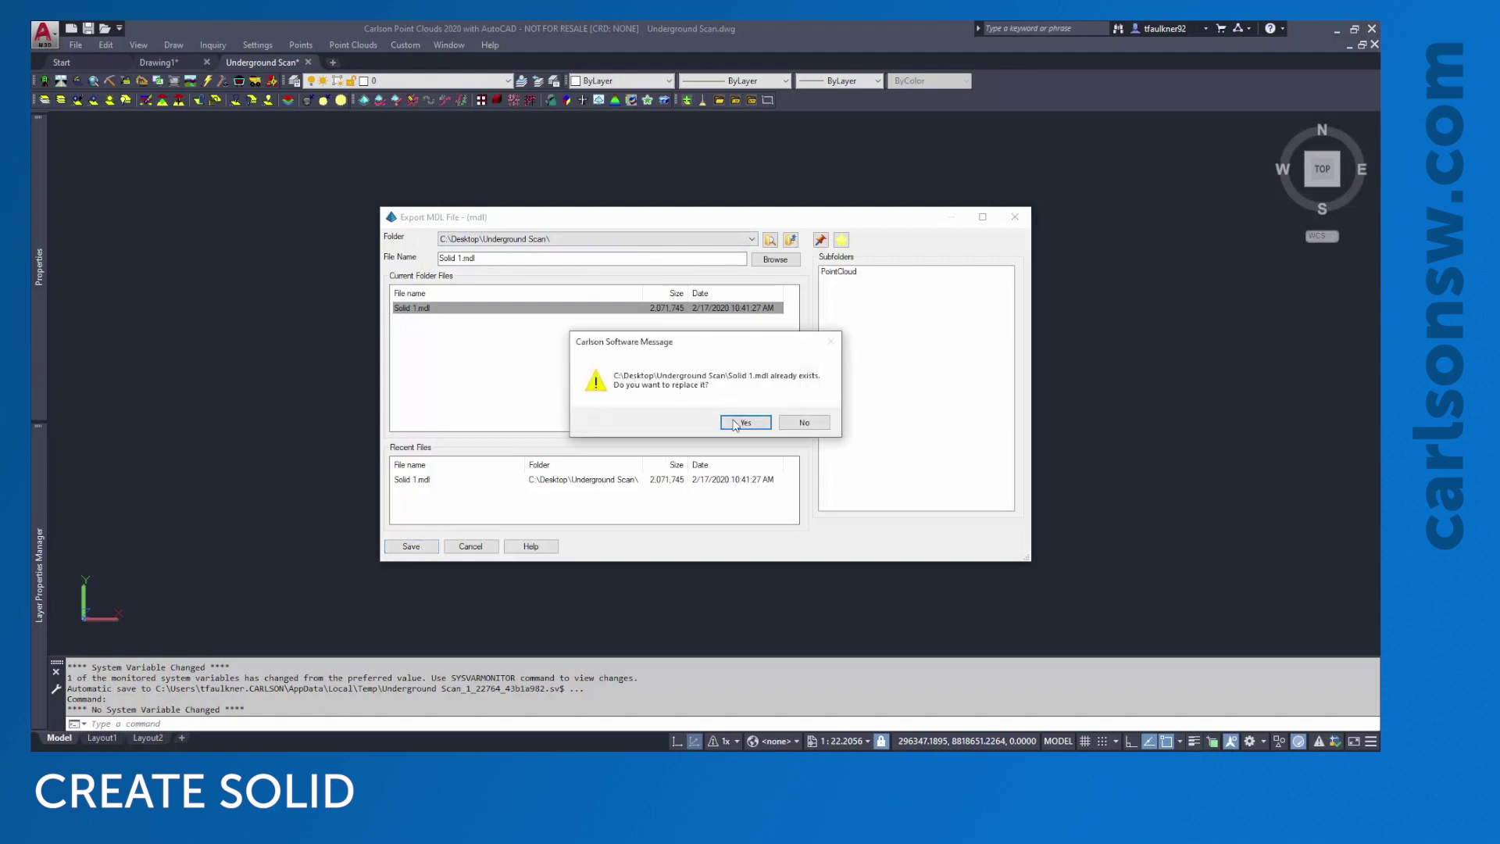
click(743, 422)
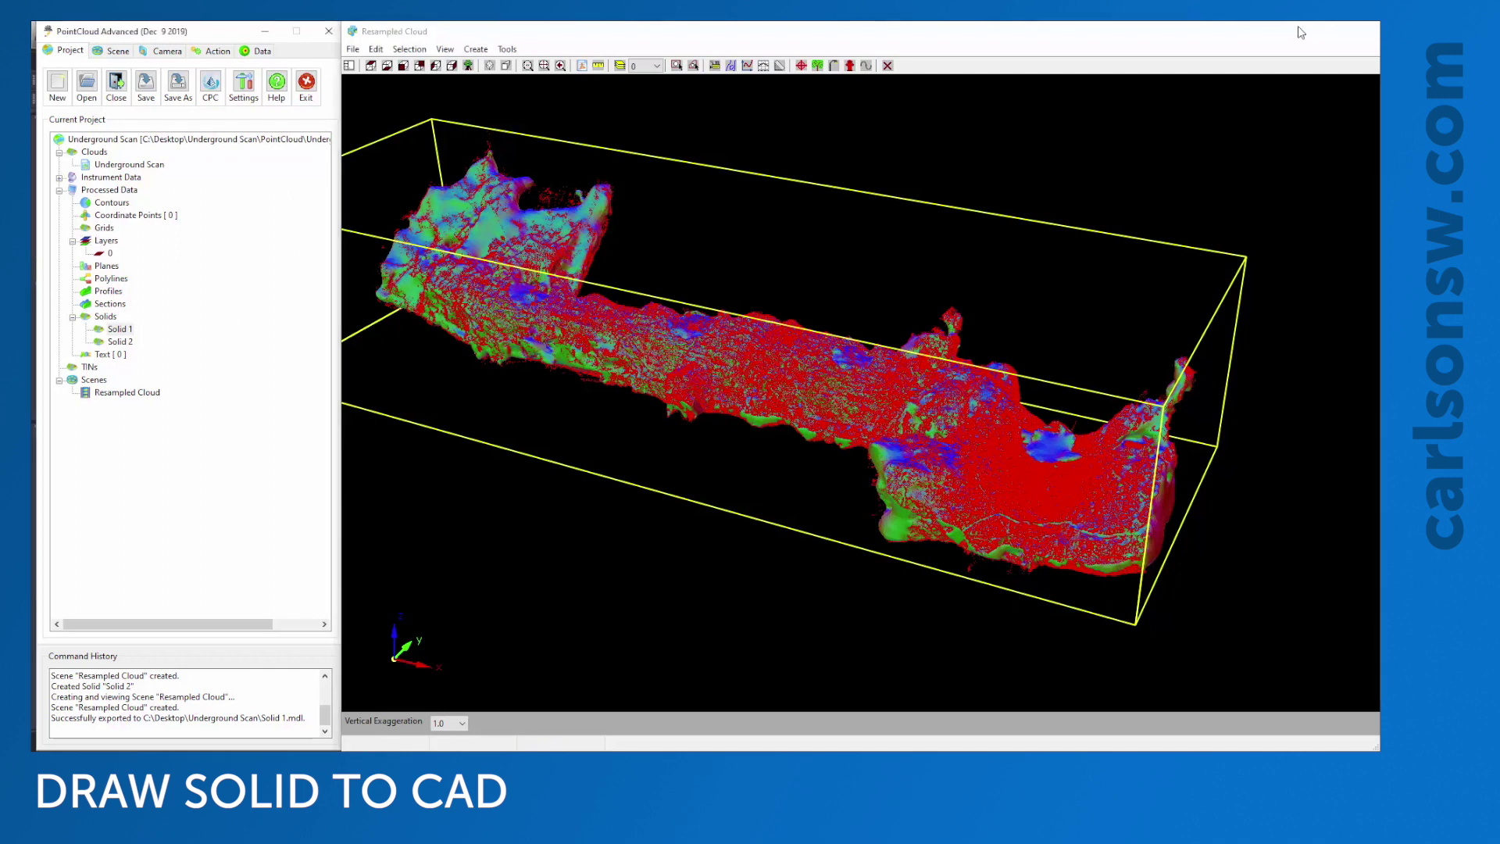
Step: Minimize the Point Clouds windows, load the Underground Mining menus, and open Solid > Draw Solid
click(1299, 31)
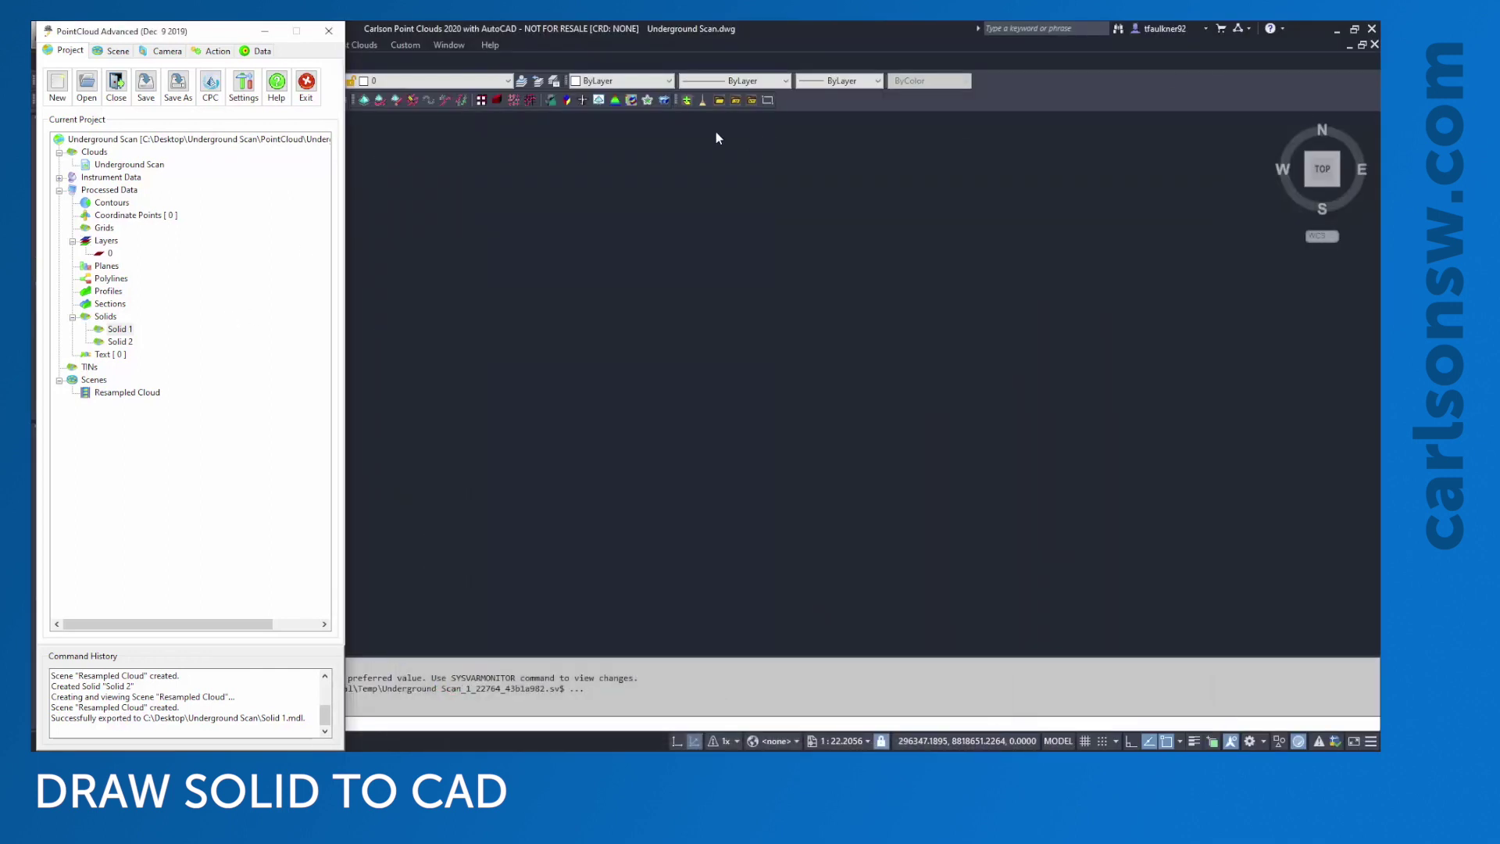
click(266, 33)
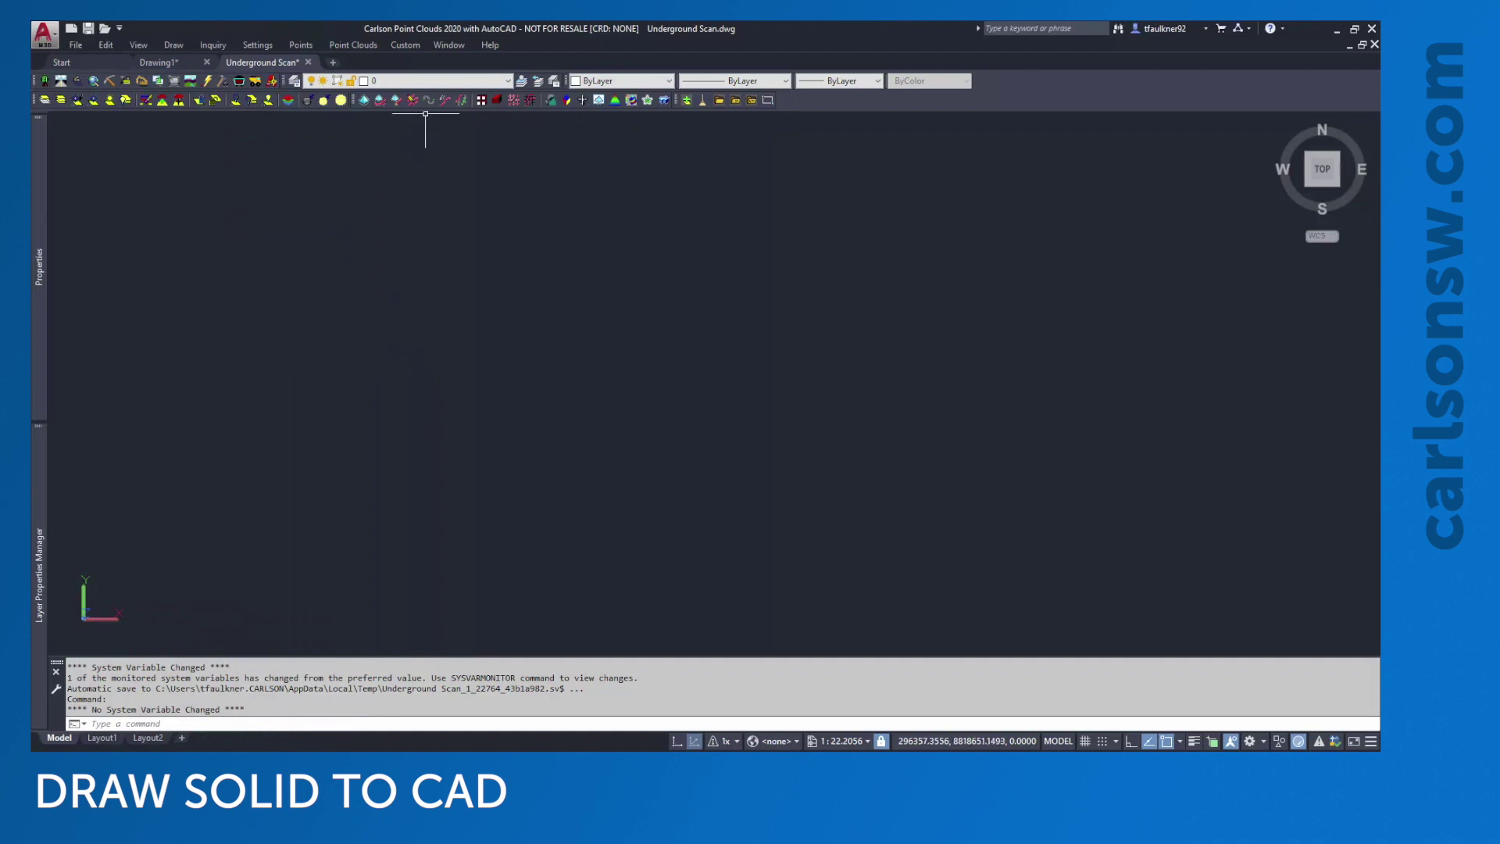
click(240, 81)
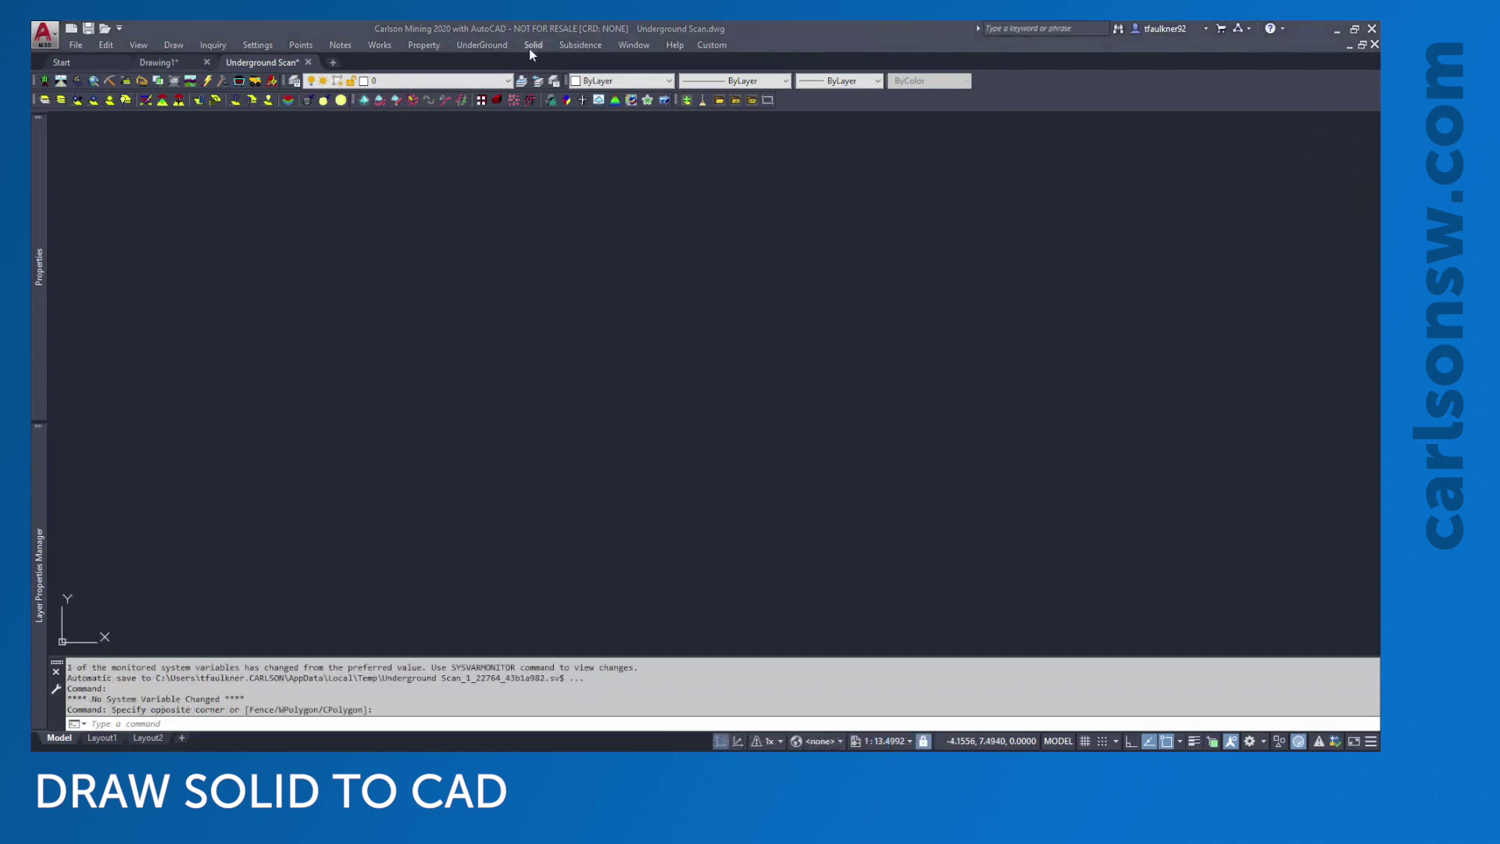
click(533, 46)
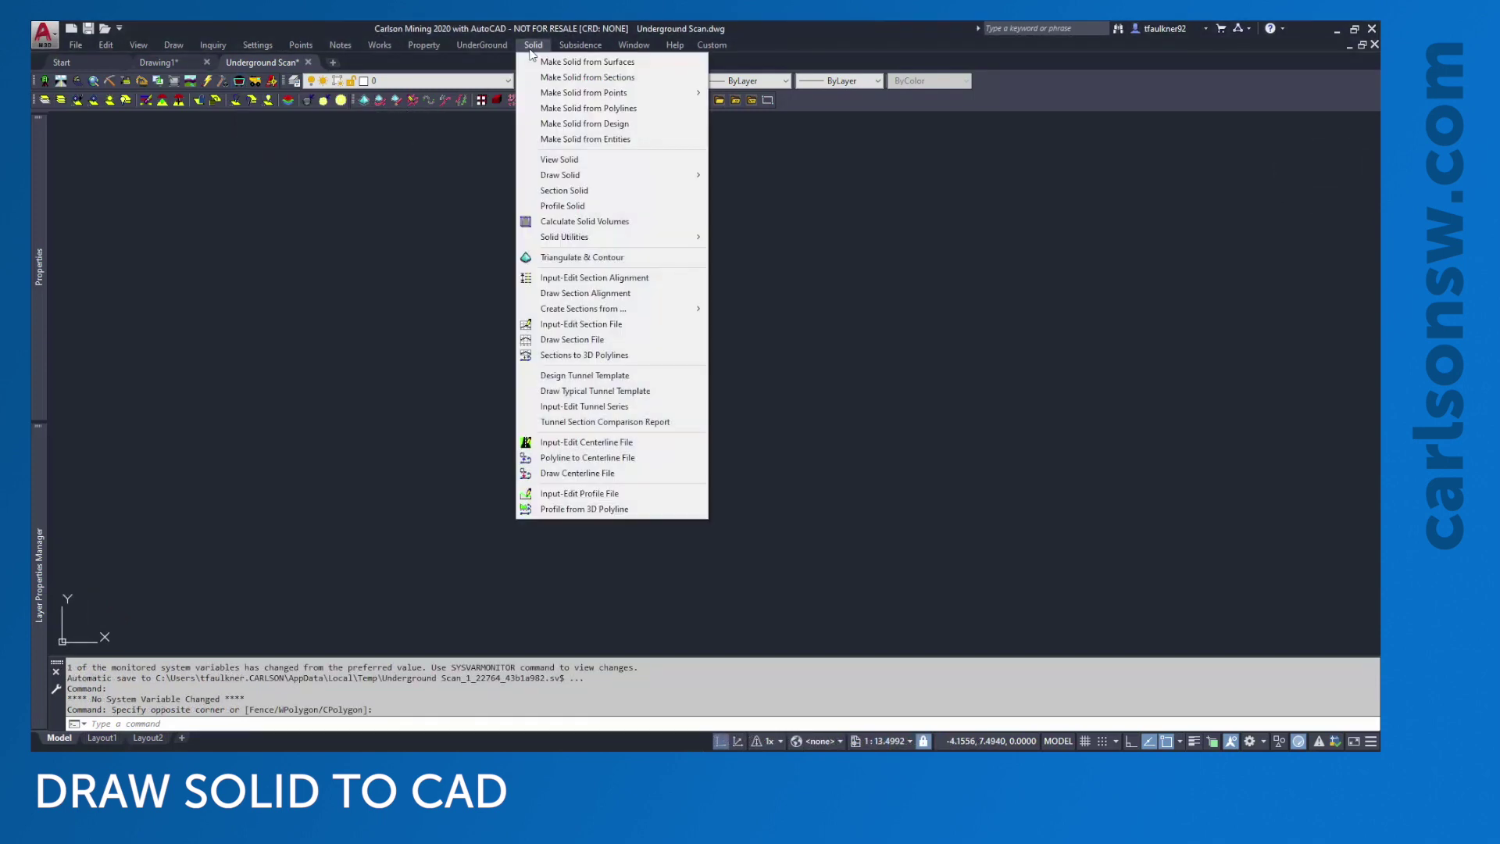
mouse_move(593, 175)
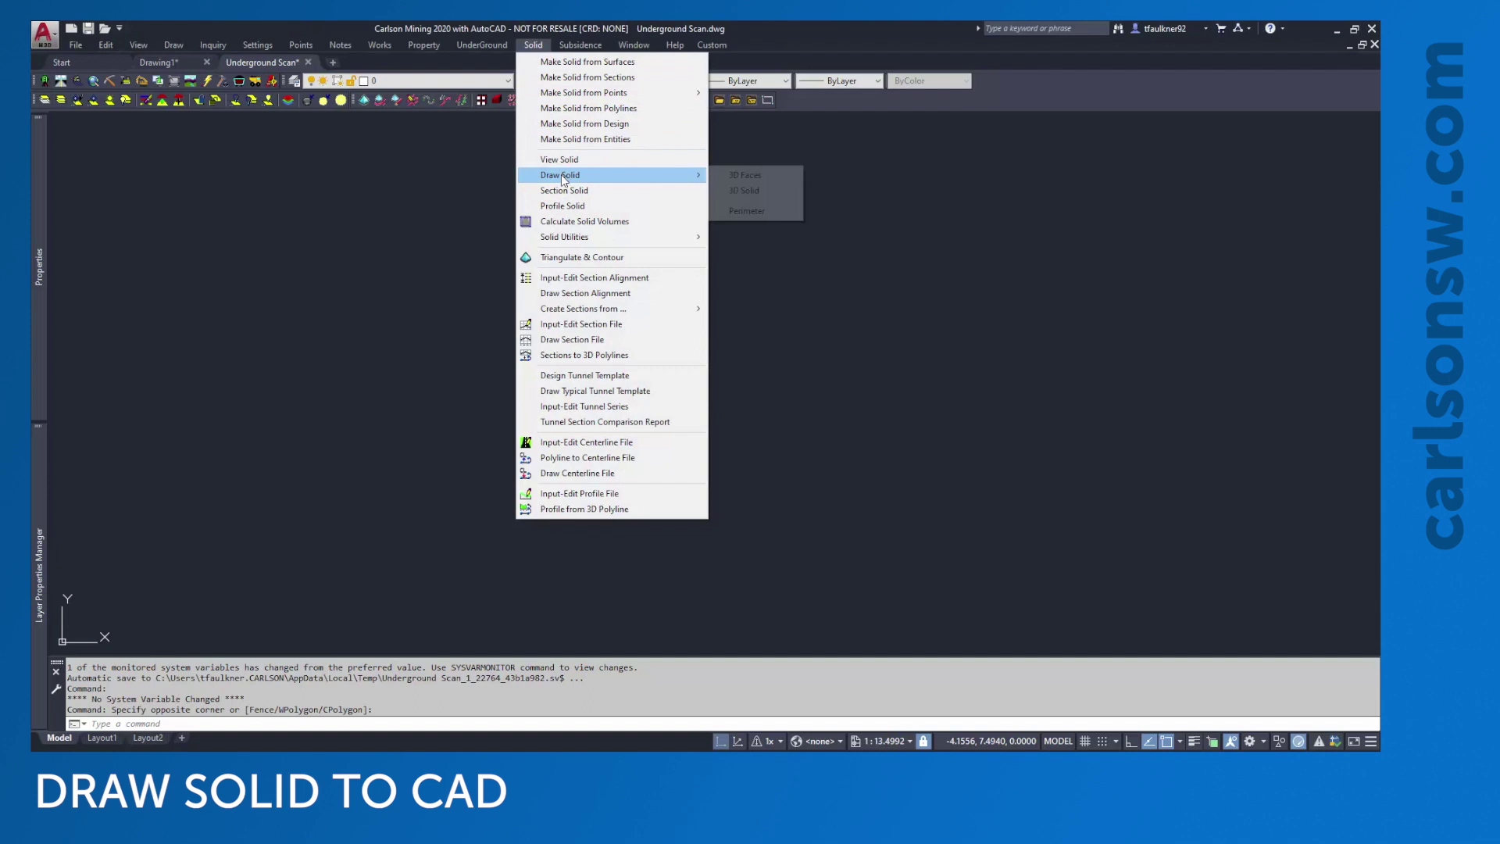
Step: Choose Draw Solid as 3D Faces and read in Solid 1.mdl
click(734, 175)
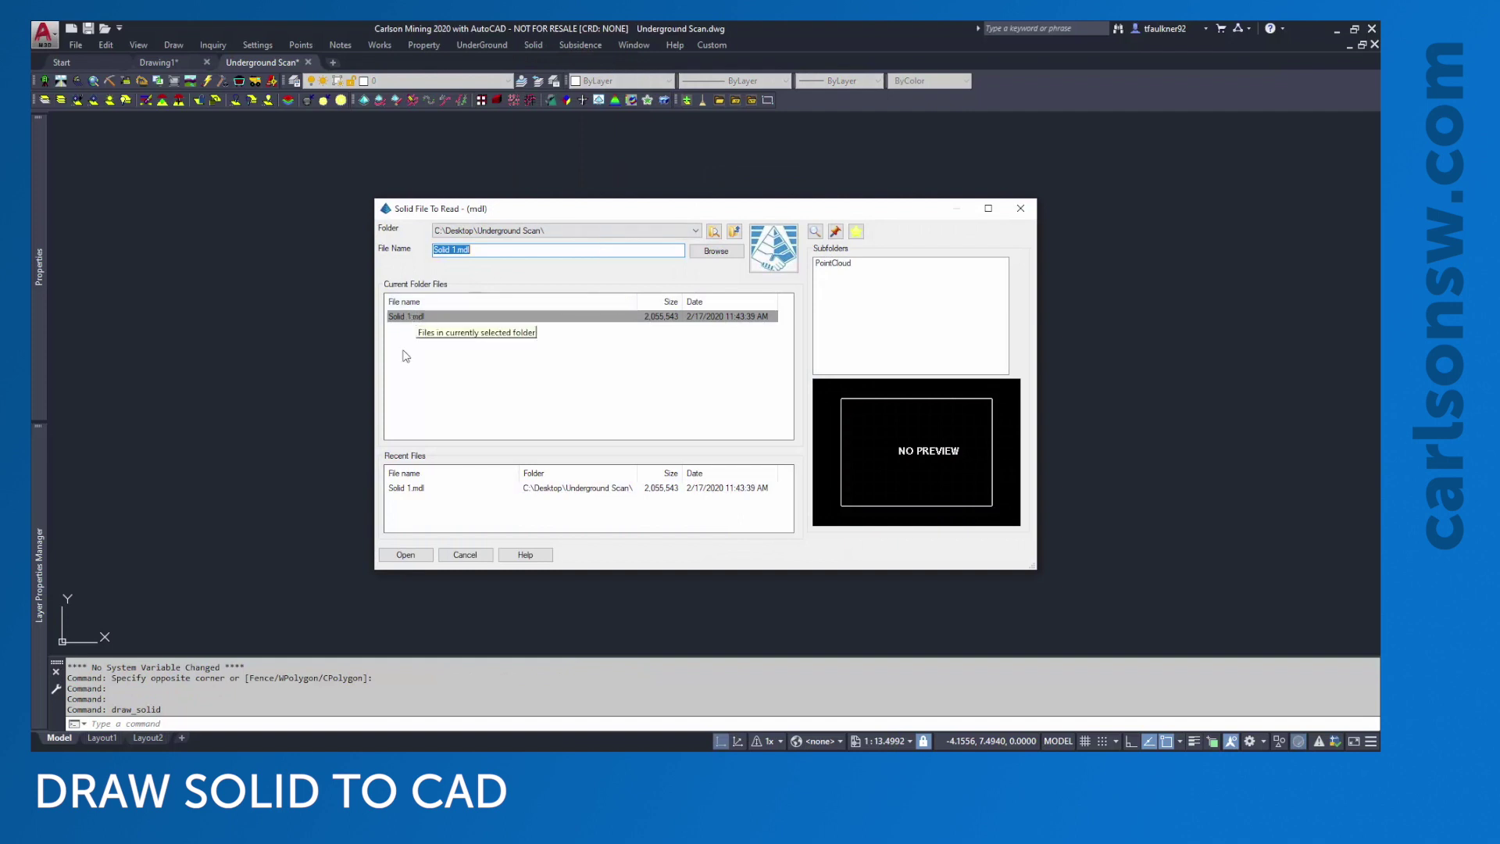
click(407, 554)
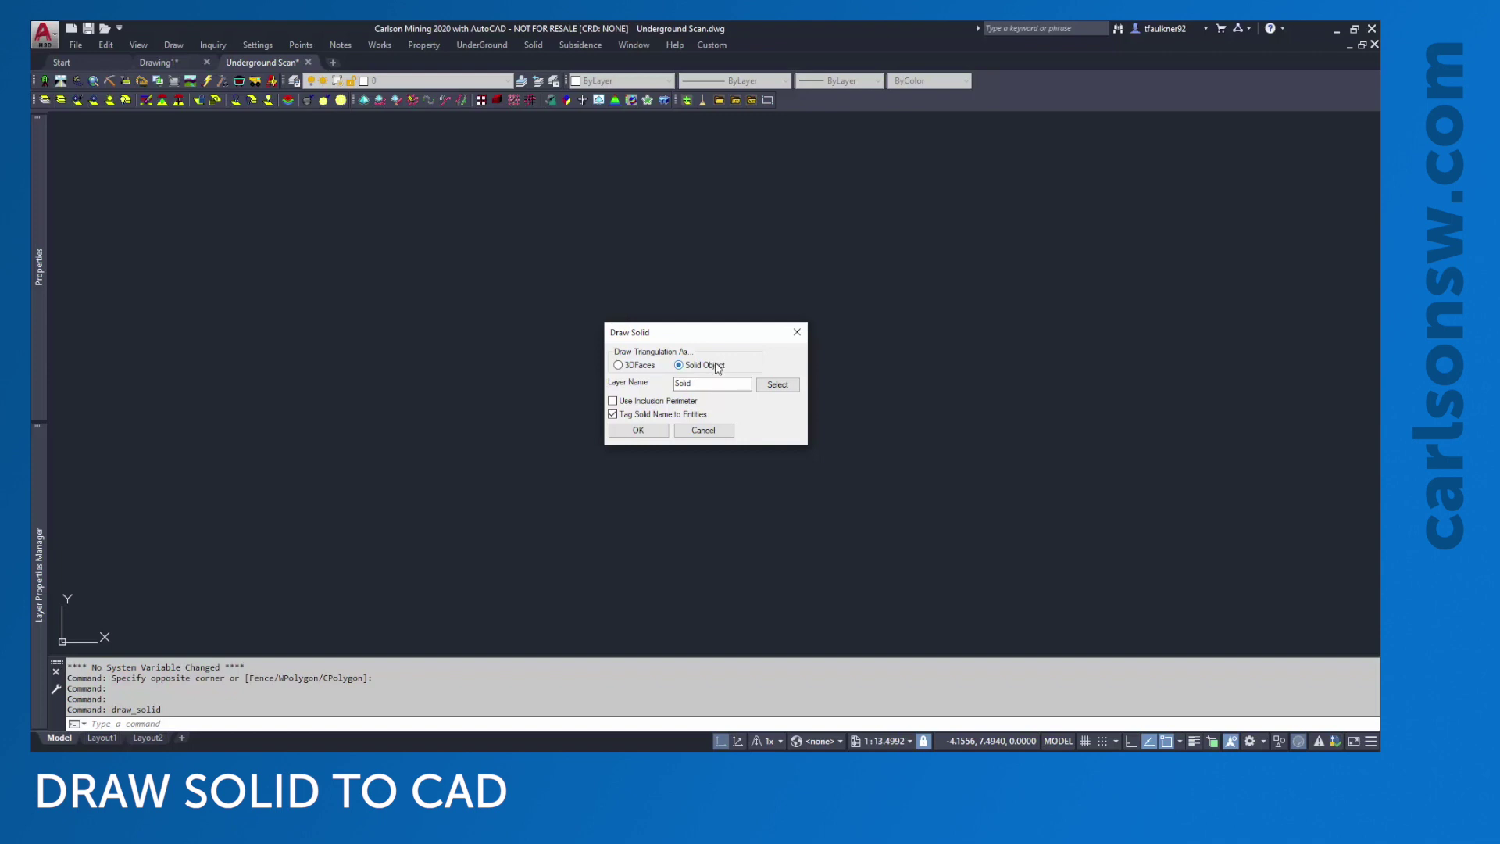
Step: Draw Solid 1 into the drawing as a mesh, then orbit it to an oblique 3D view
click(637, 430)
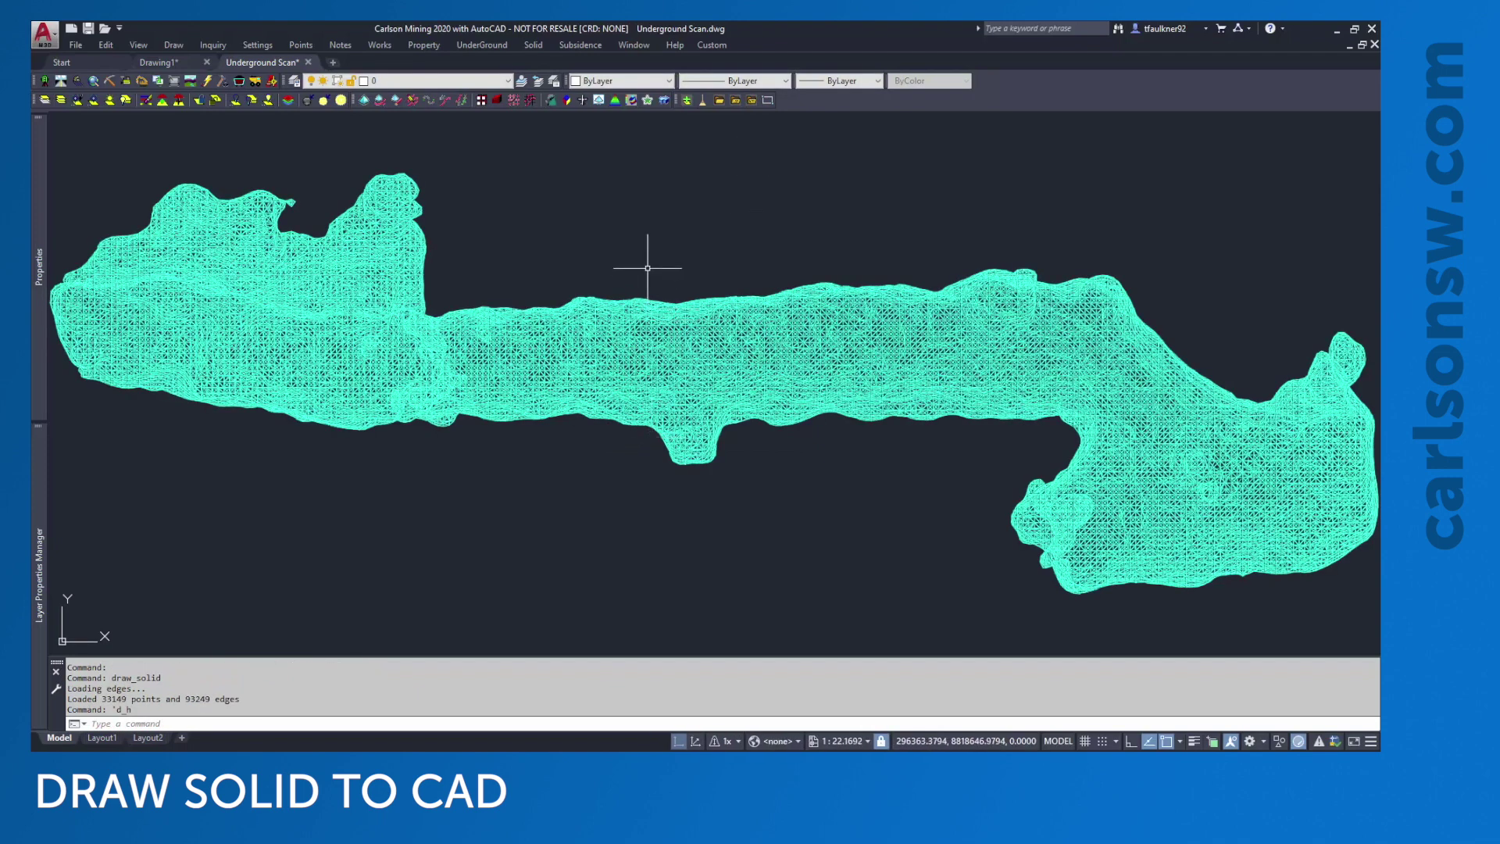
text(orbit)
key(Return)
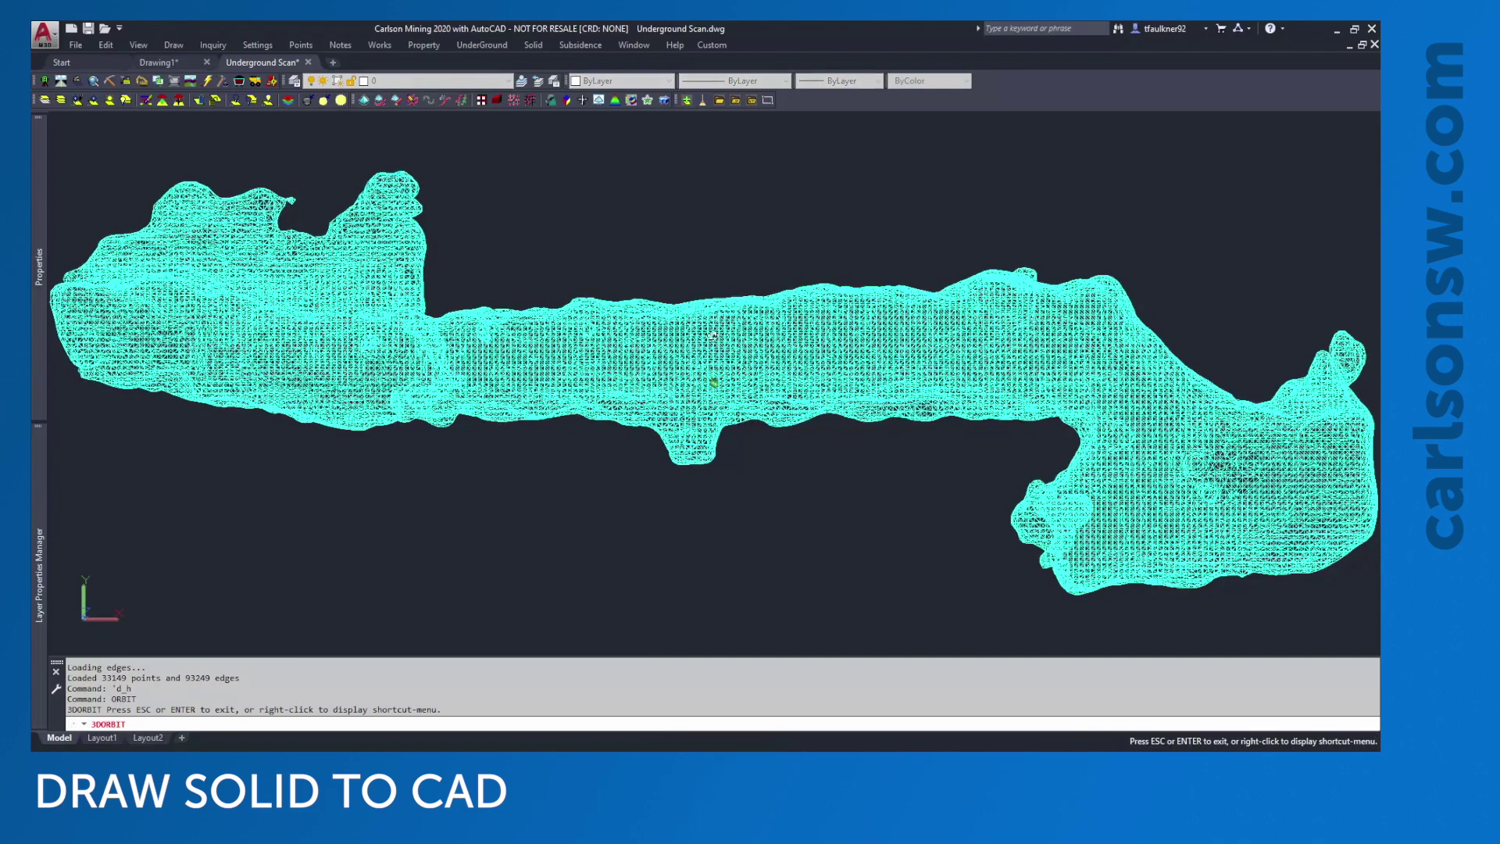
drag(712, 335, 700, 384)
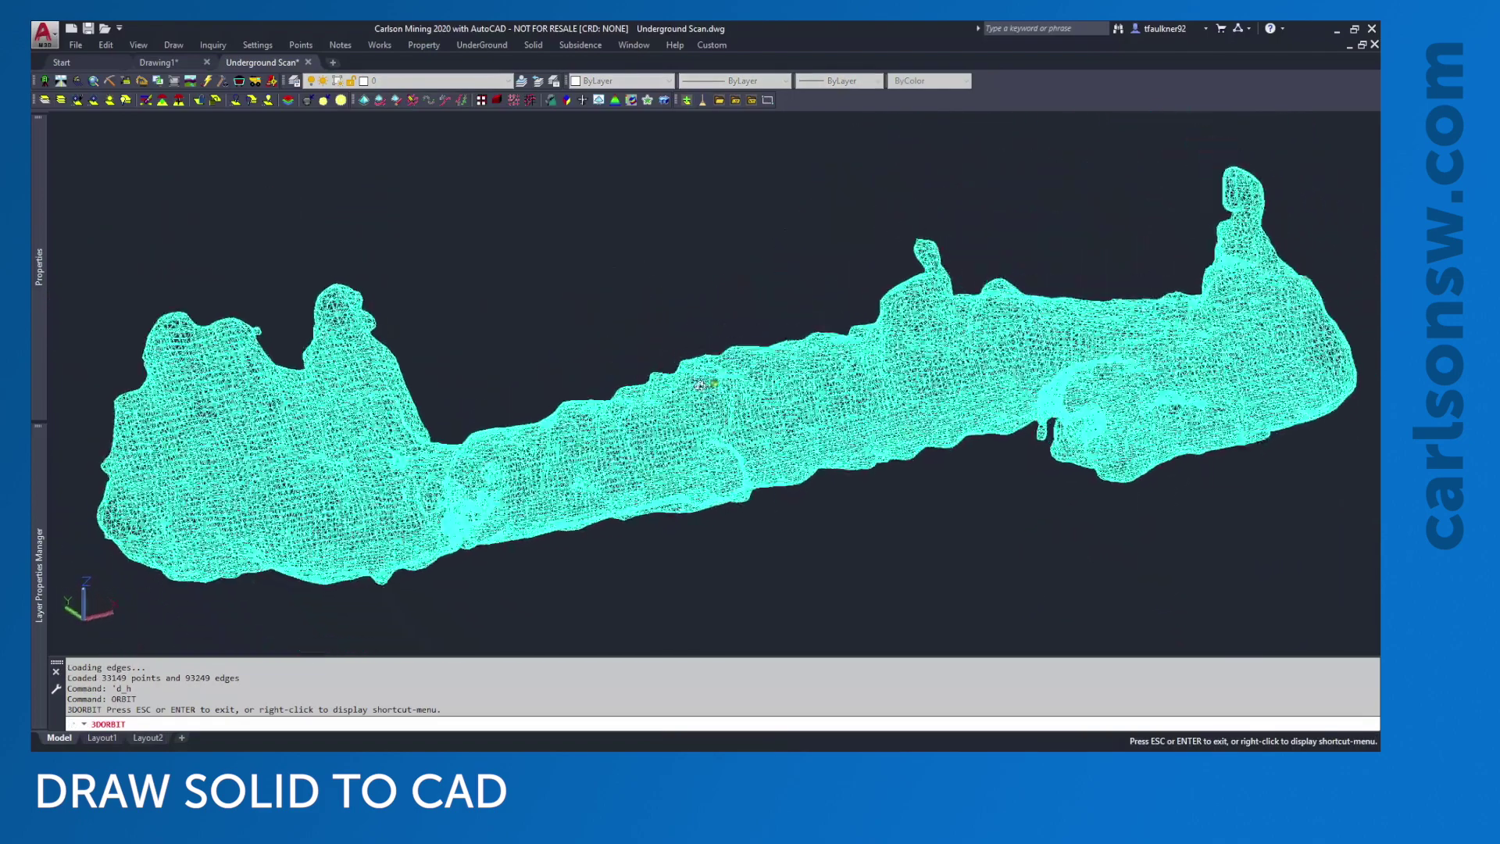
key(Escape)
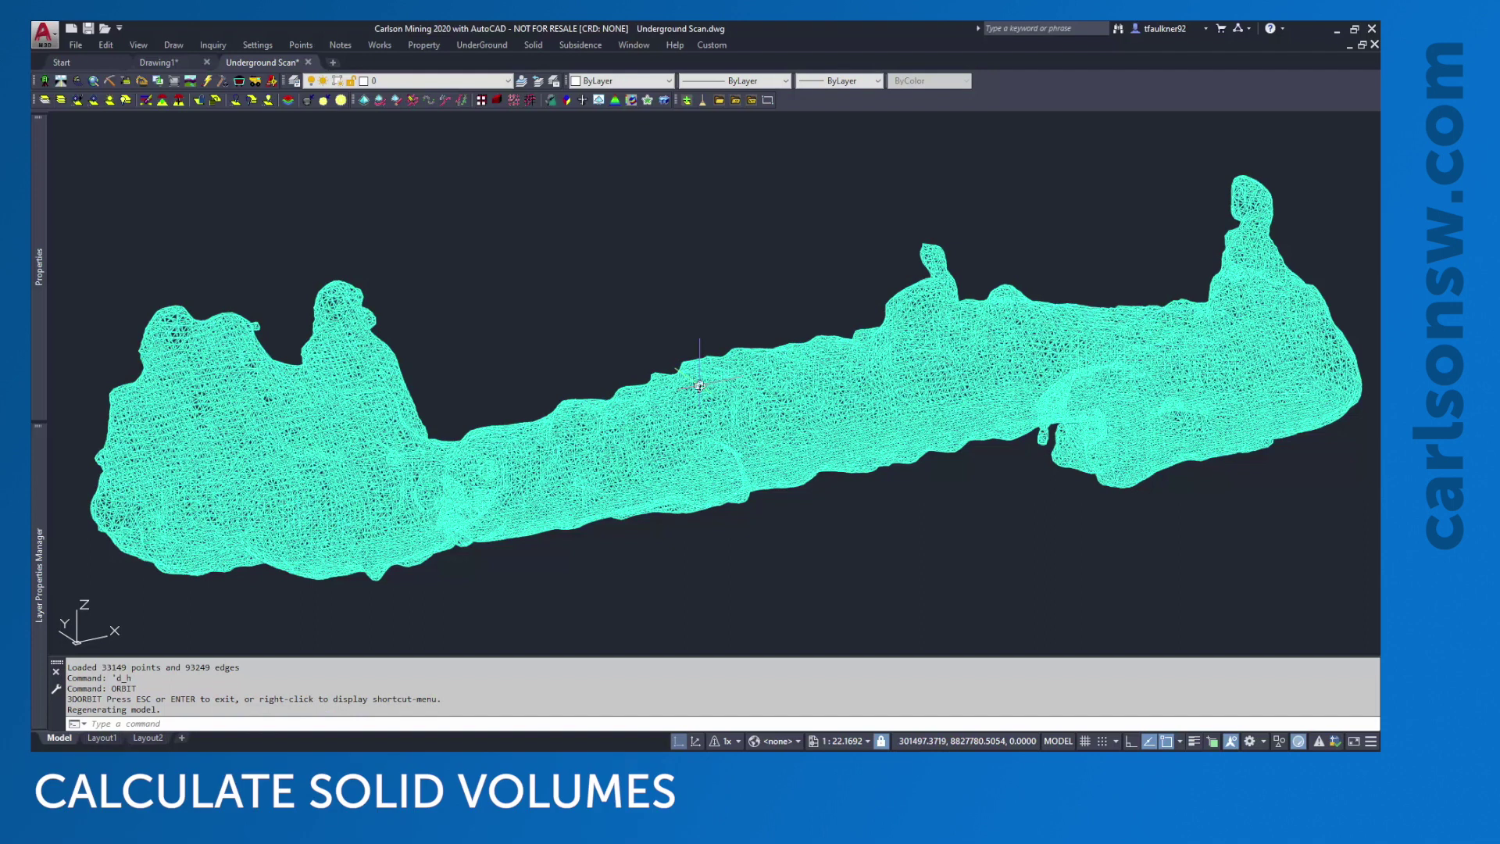
Step: Run Solid > Calculate Solid Volumes with default options on Solid 1.mdl
click(533, 45)
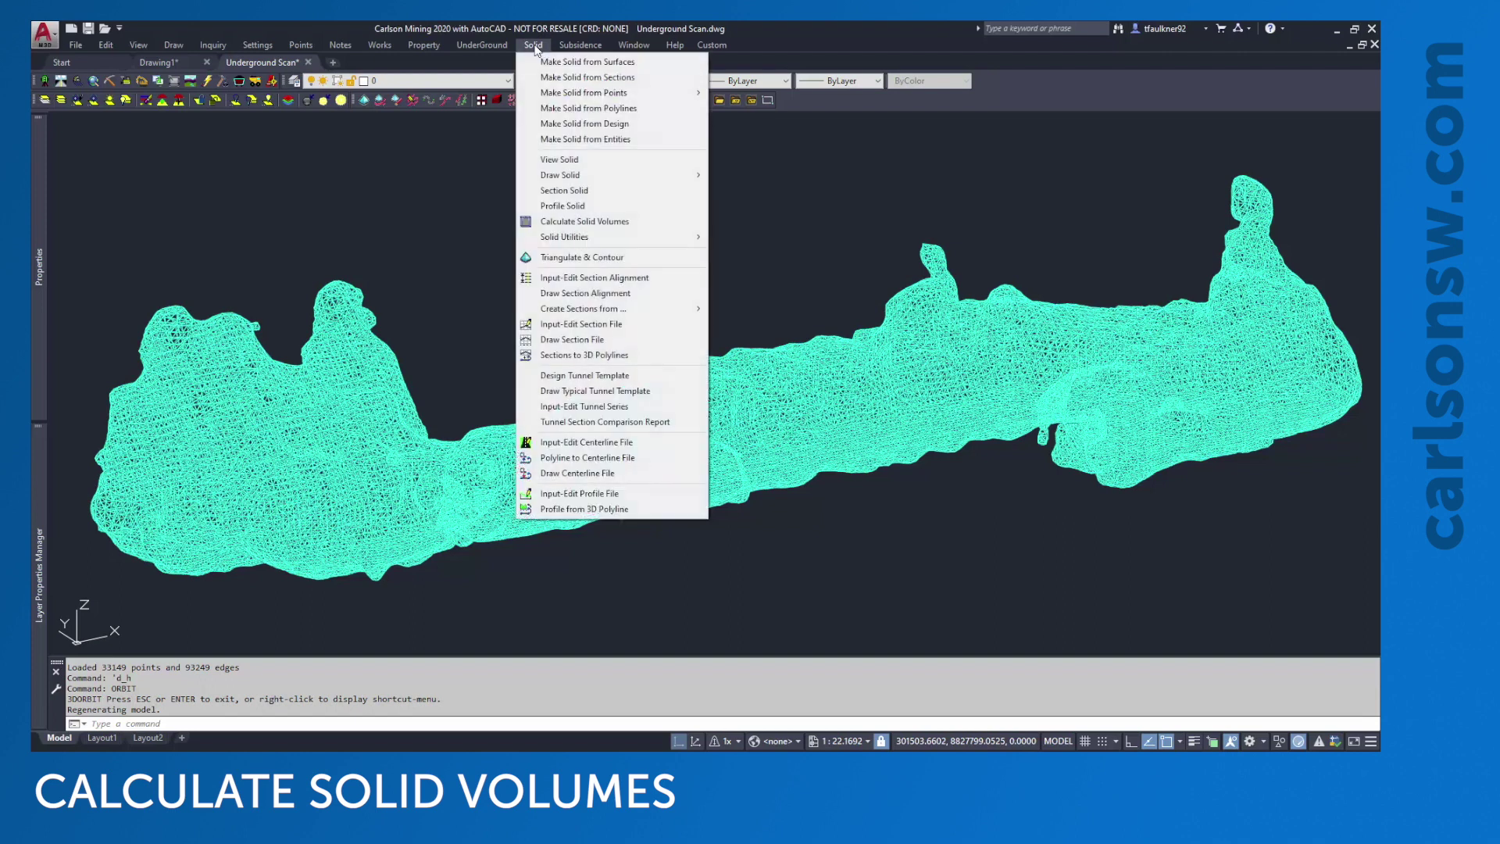
click(620, 223)
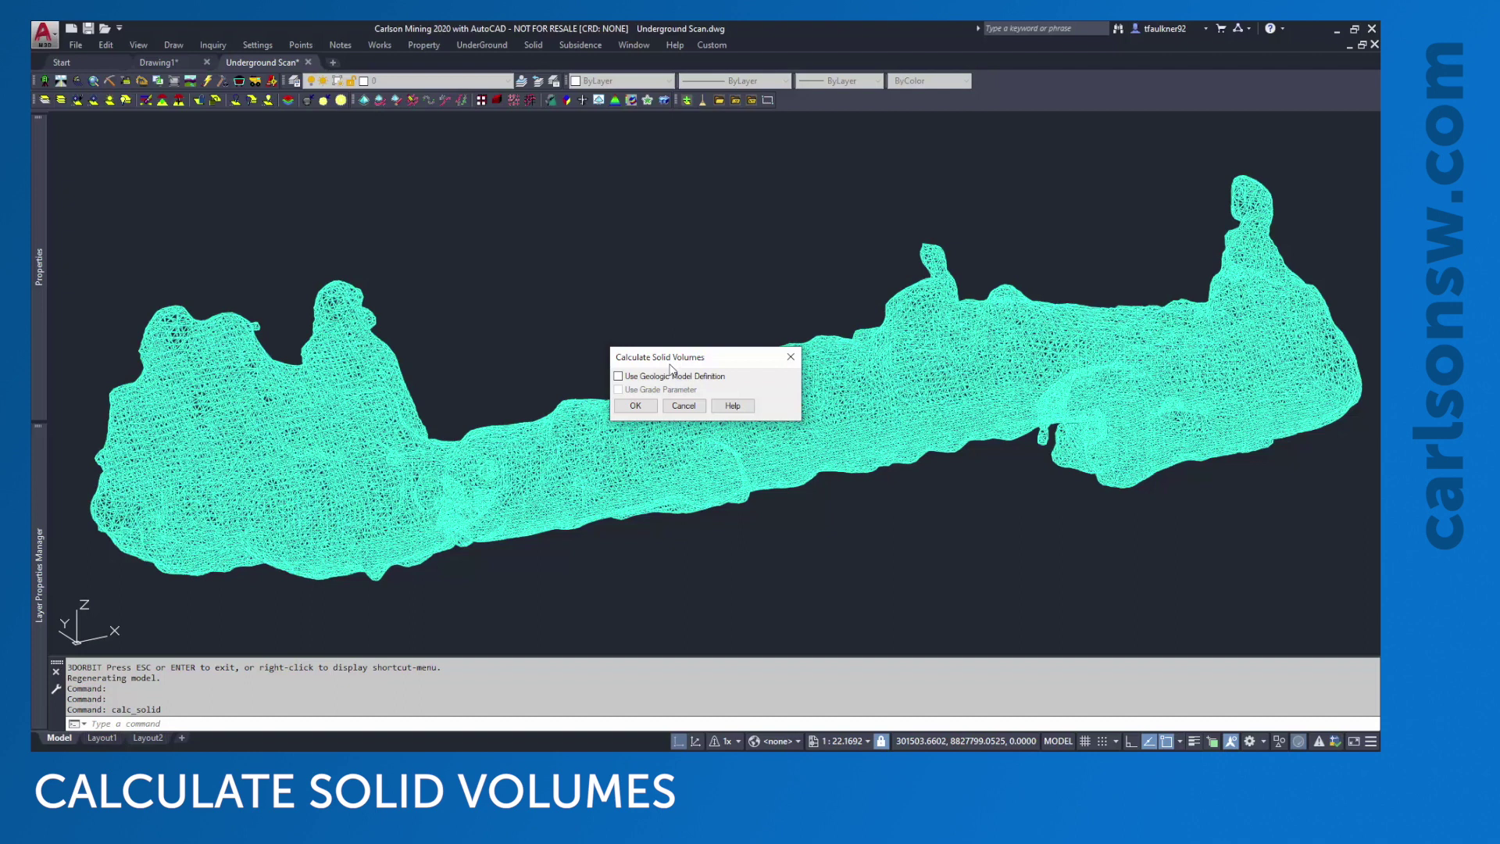
click(656, 408)
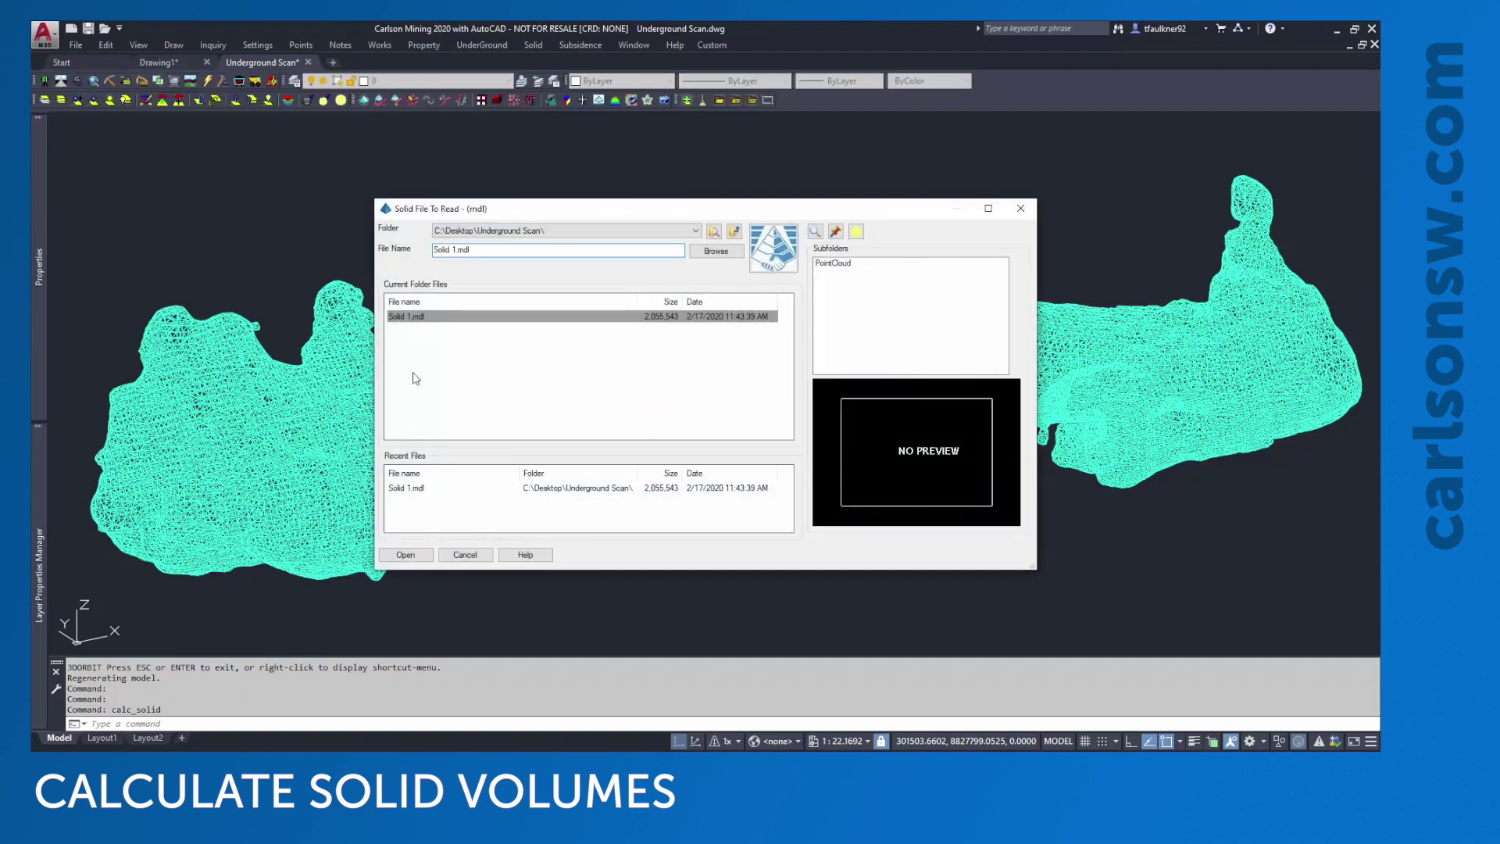
click(405, 554)
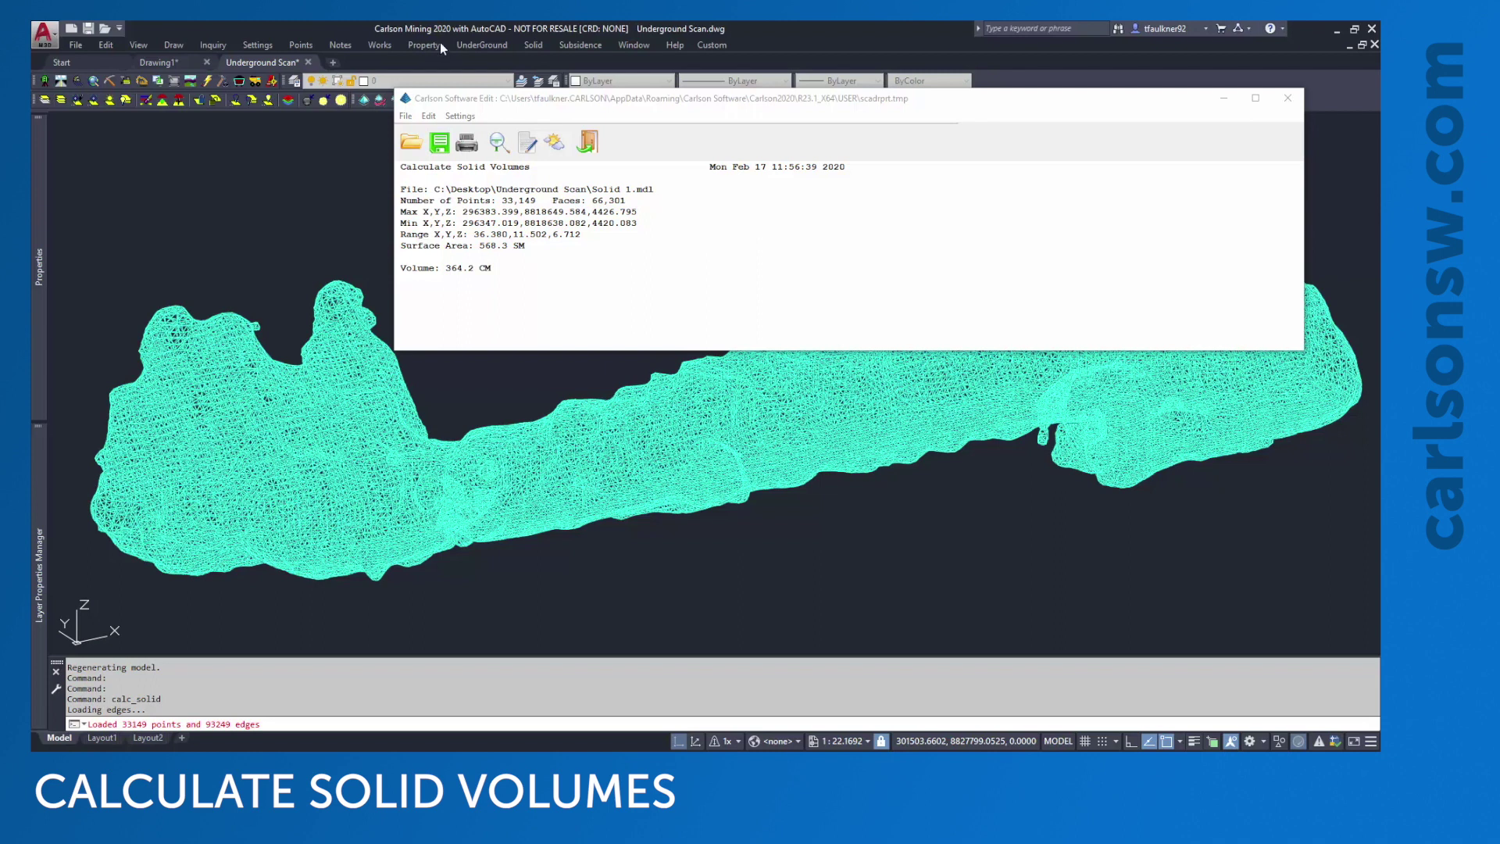
Step: Close the Calculate Solid Volumes report window and open the Help menu
click(1287, 97)
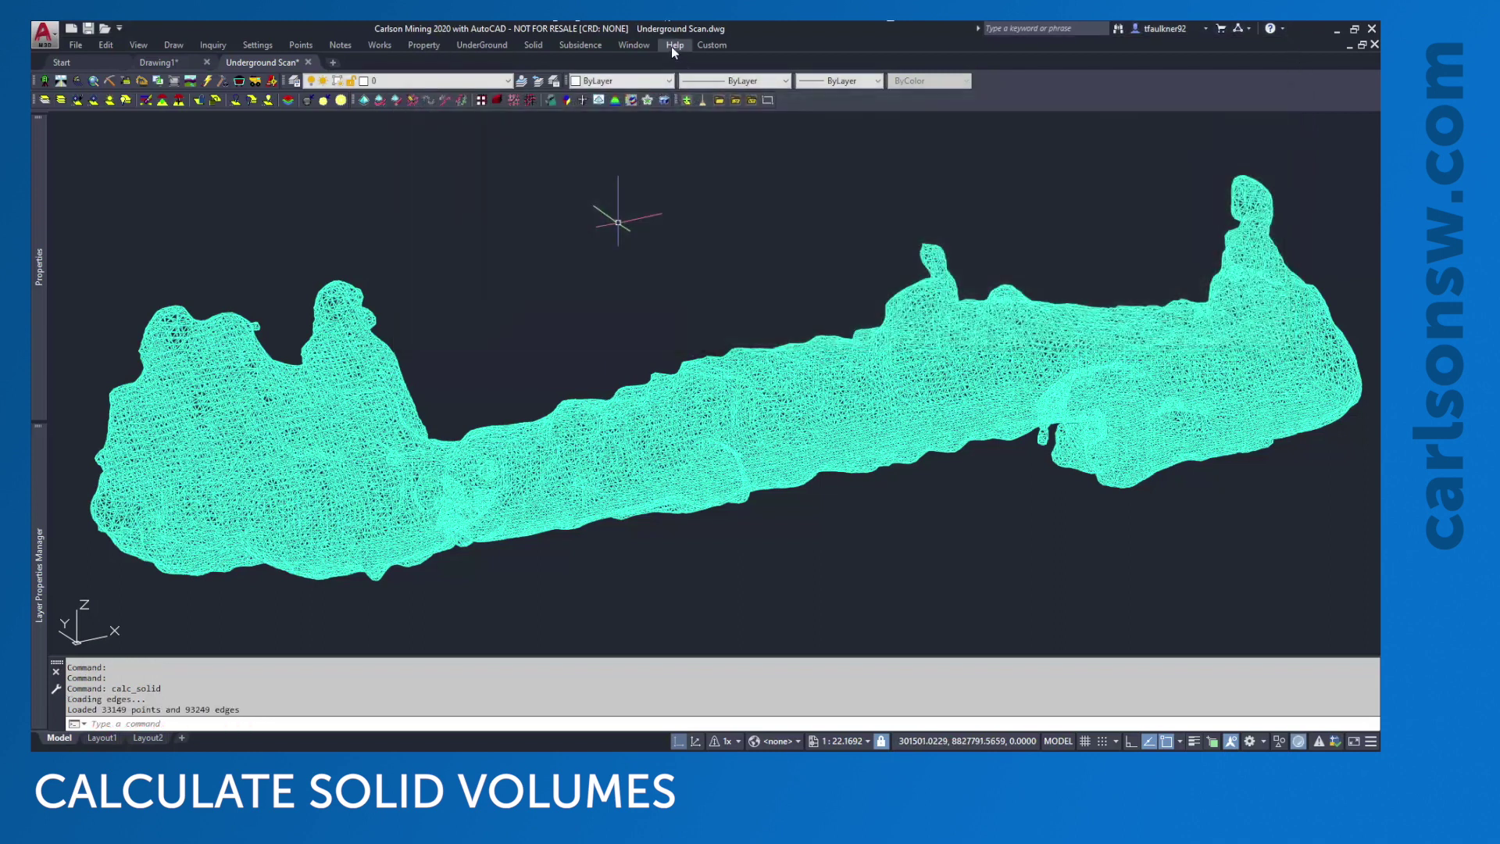
click(673, 45)
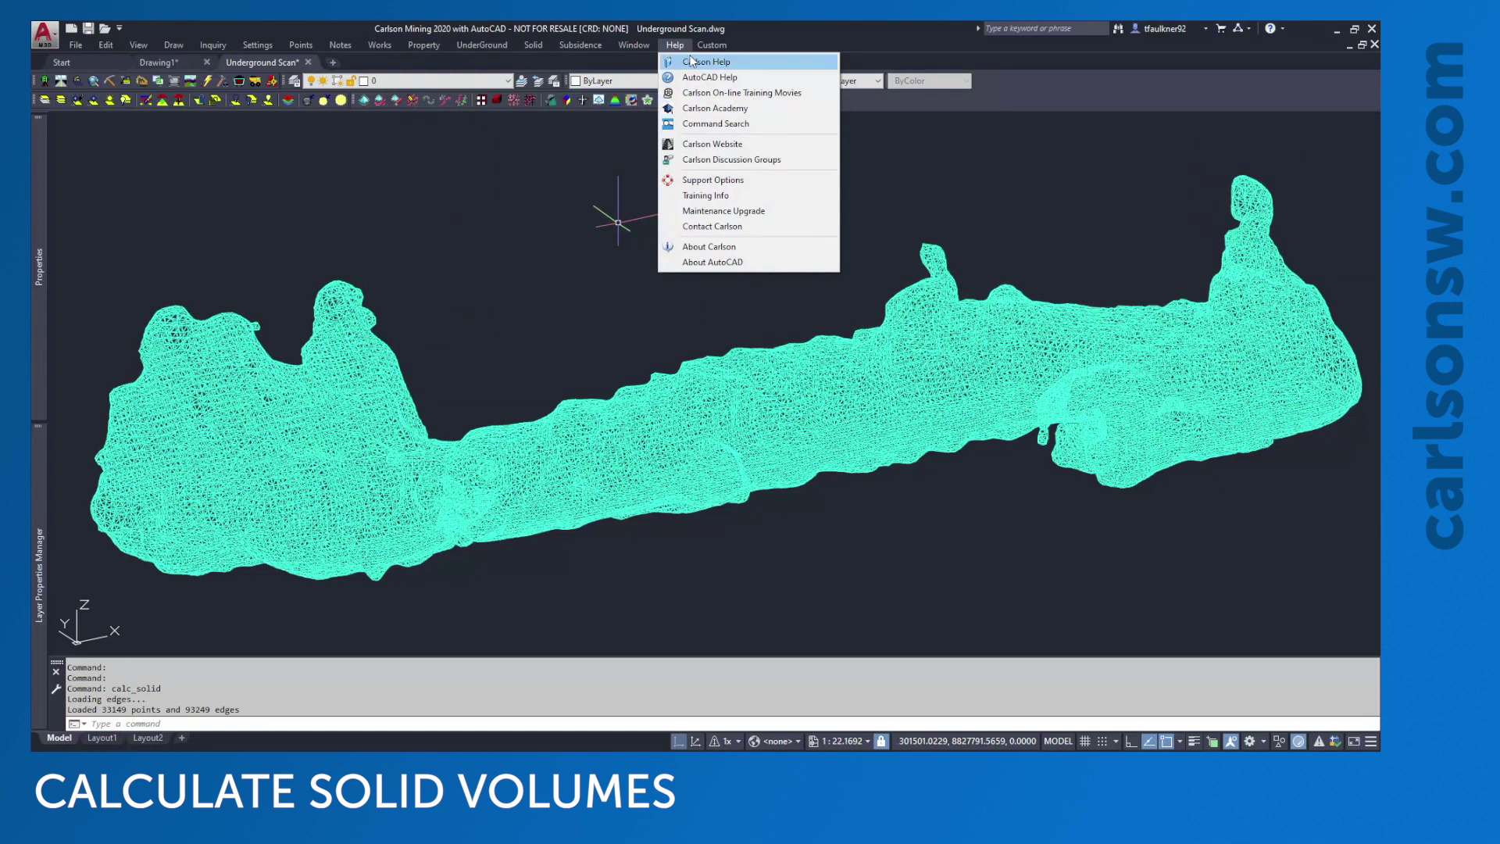